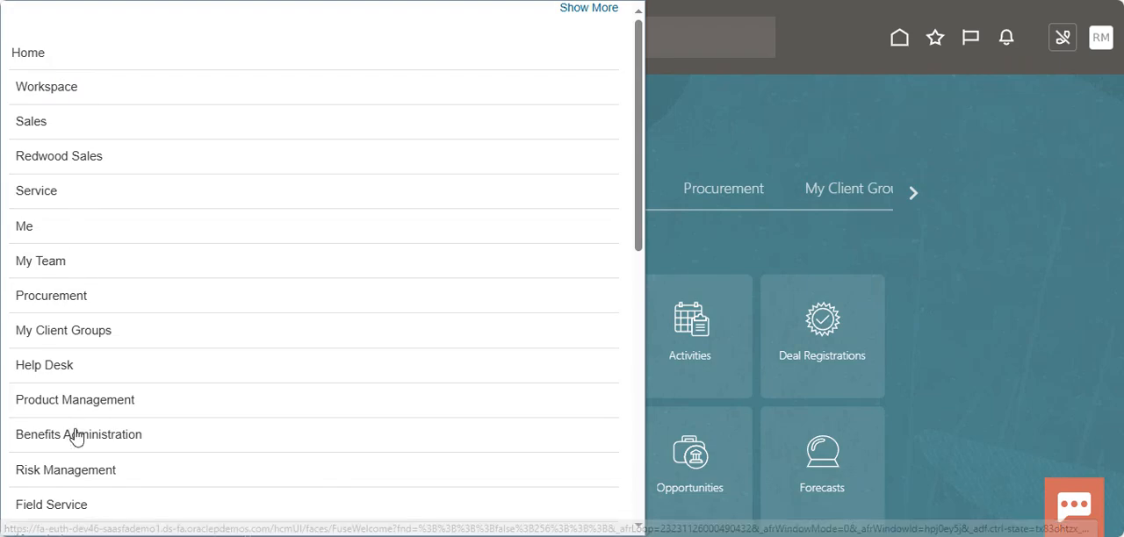
# Close the navigator and review the options under Settings and Actions.
pyautogui.click(760, 75)
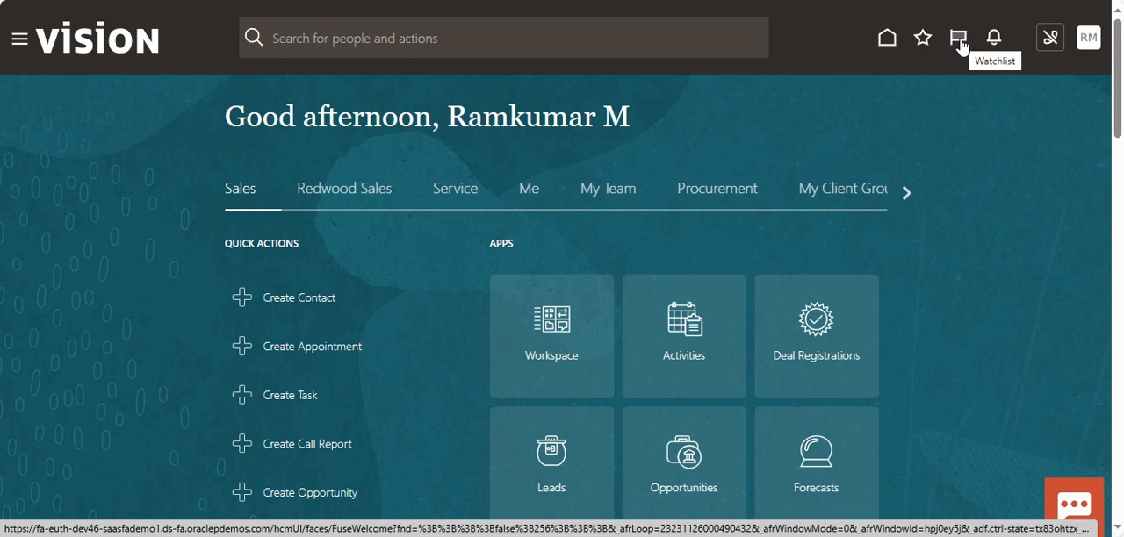
pyautogui.click(1055, 49)
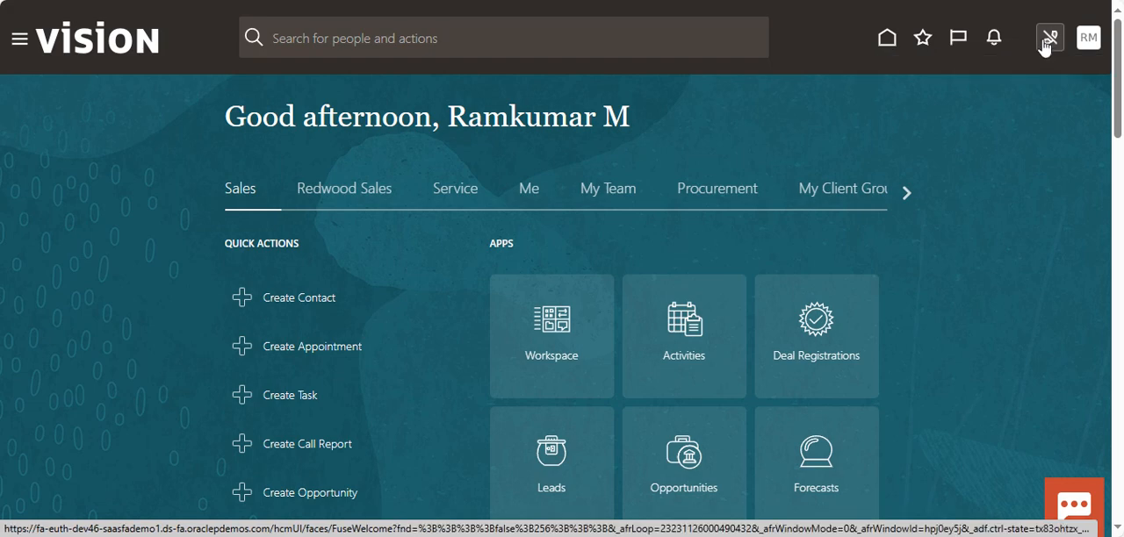
pyautogui.click(1088, 48)
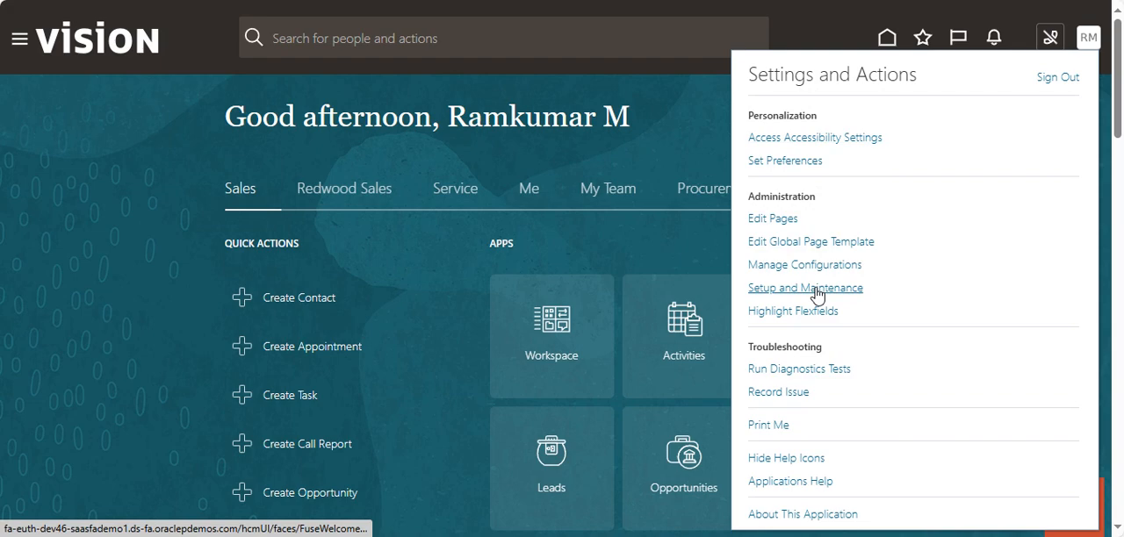
pyautogui.click(800, 294)
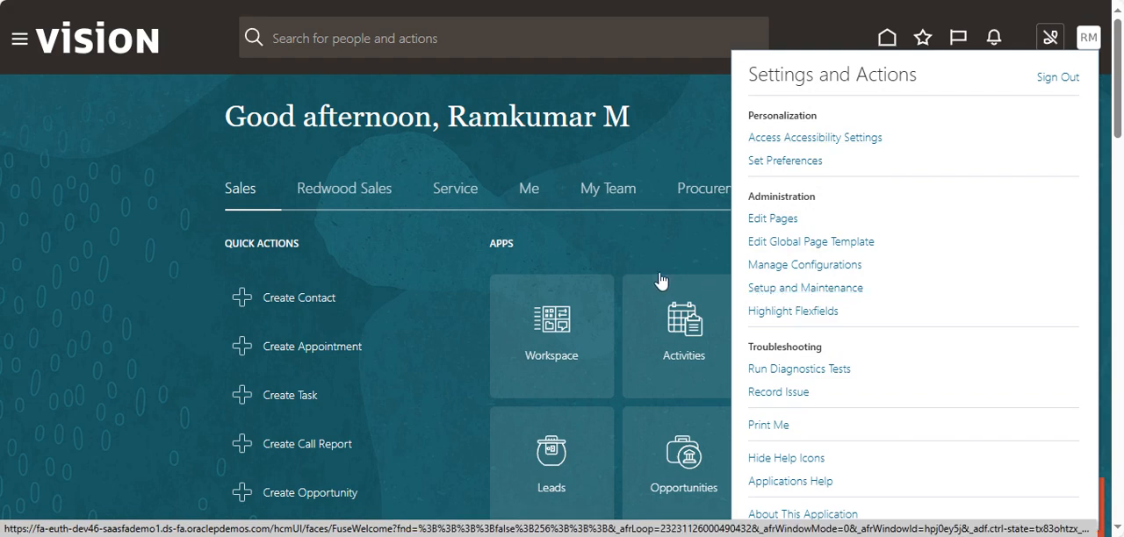
pyautogui.click(669, 133)
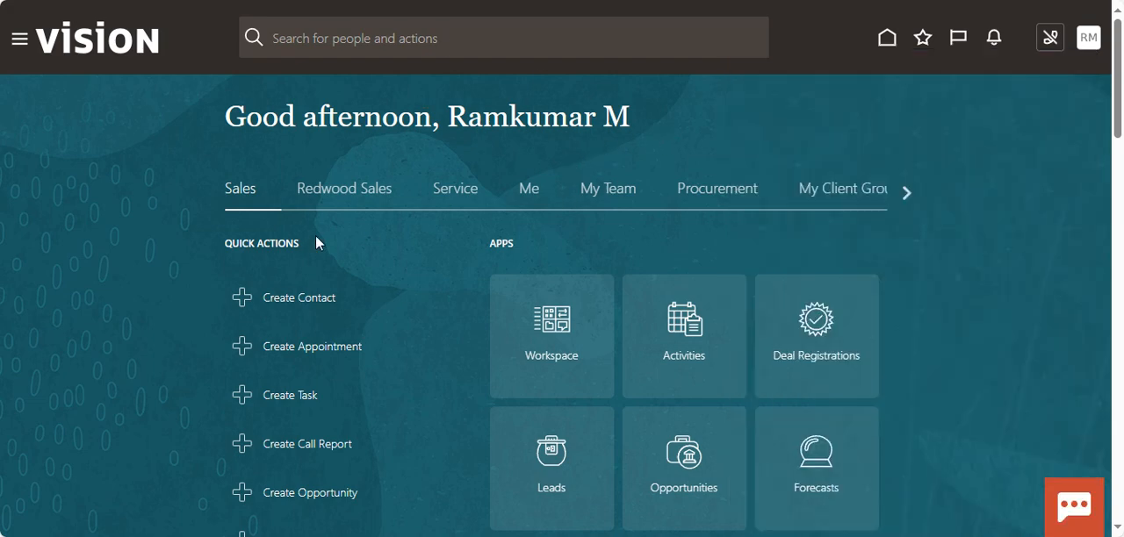
# Open the Security Console from the Tools apps on the home page and go to User Accounts.
pyautogui.click(907, 193)
pyautogui.click(907, 193)
pyautogui.click(907, 193)
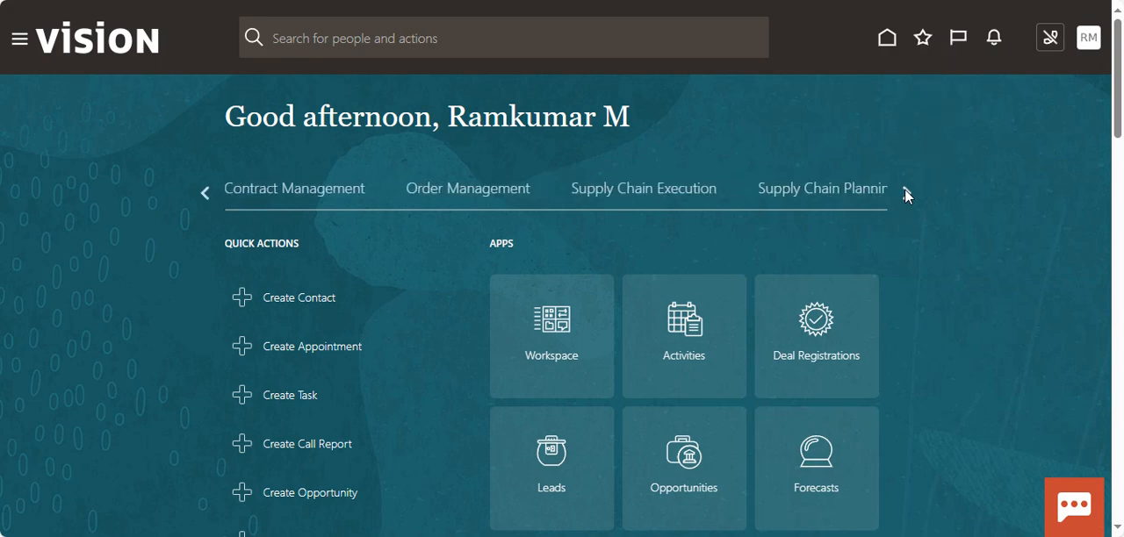
pyautogui.click(906, 194)
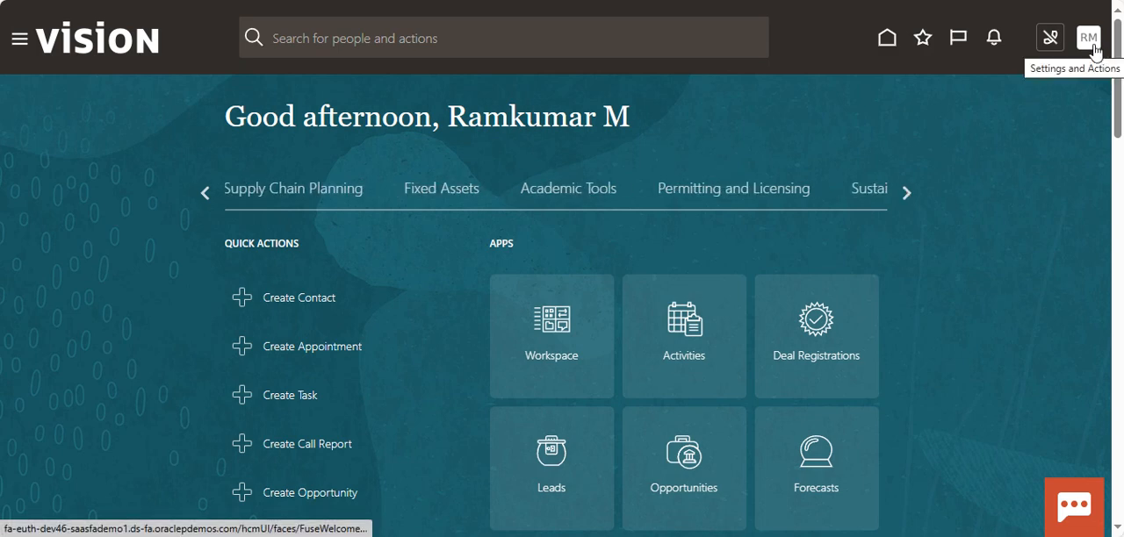
pyautogui.click(905, 192)
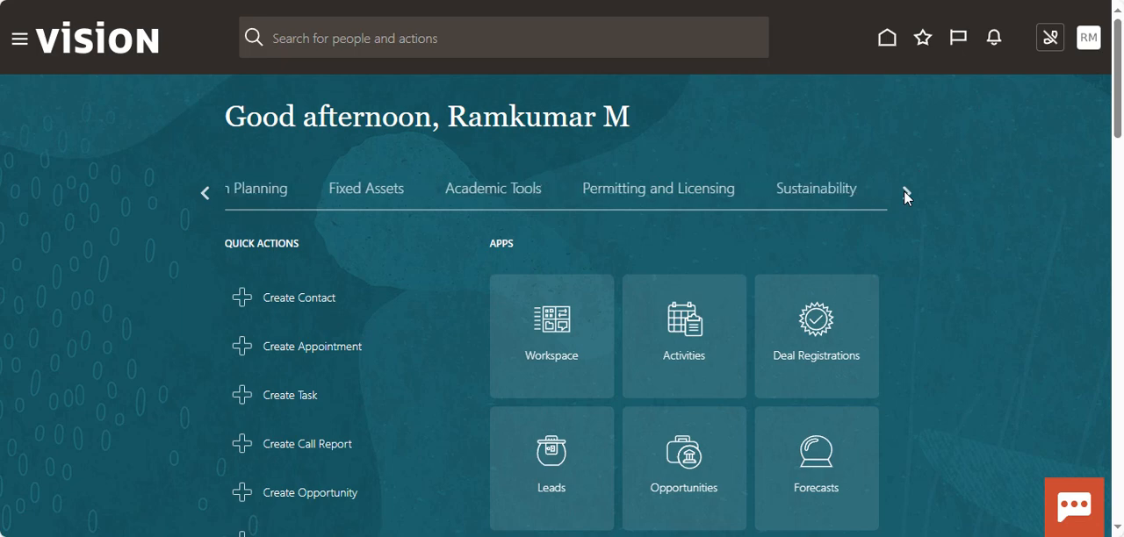
pyautogui.click(205, 194)
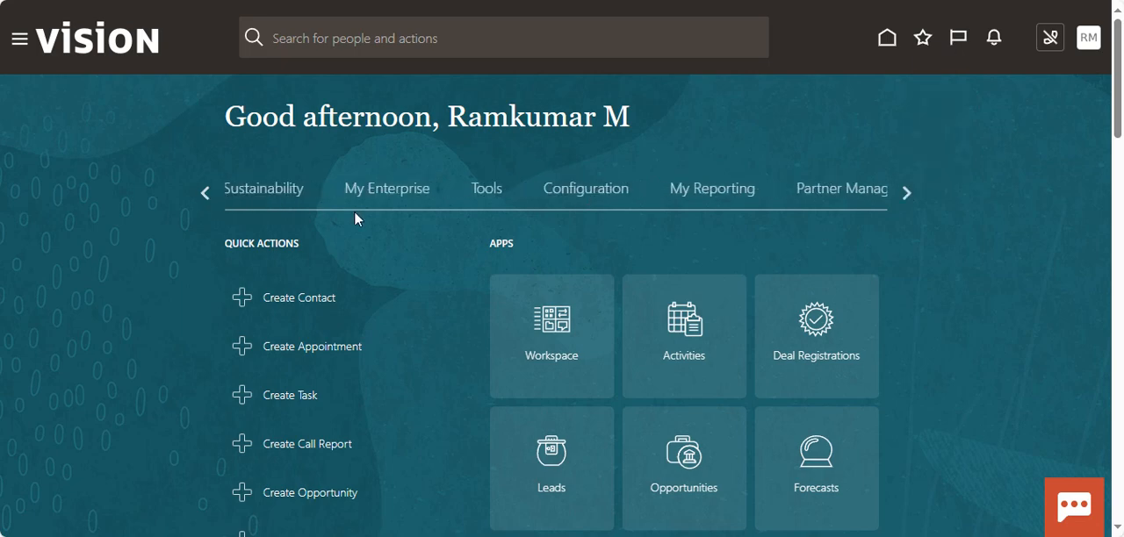
pyautogui.click(476, 193)
pyautogui.scroll(-3, 481, 378)
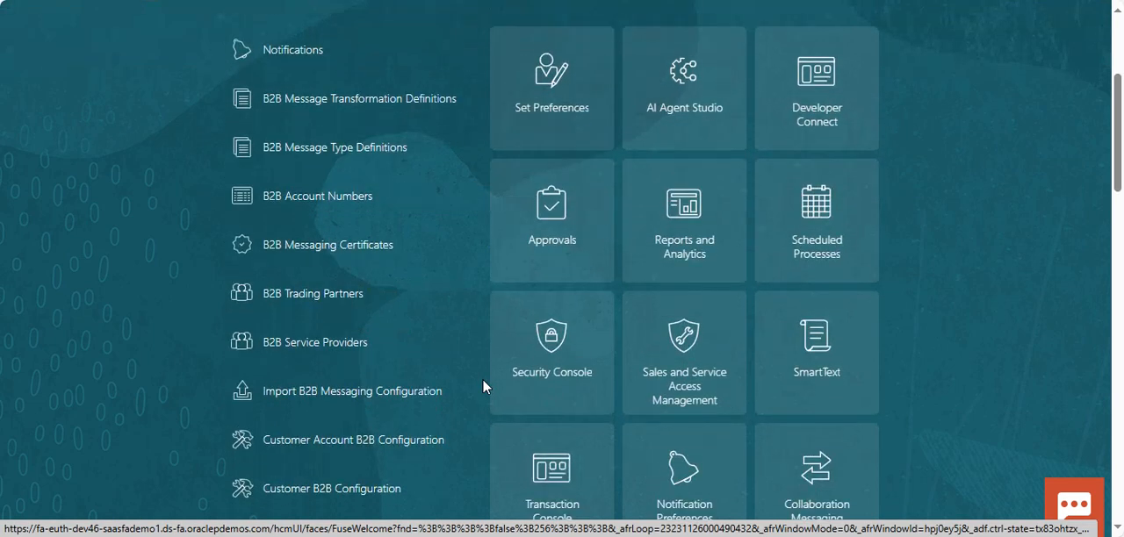
pyautogui.click(553, 353)
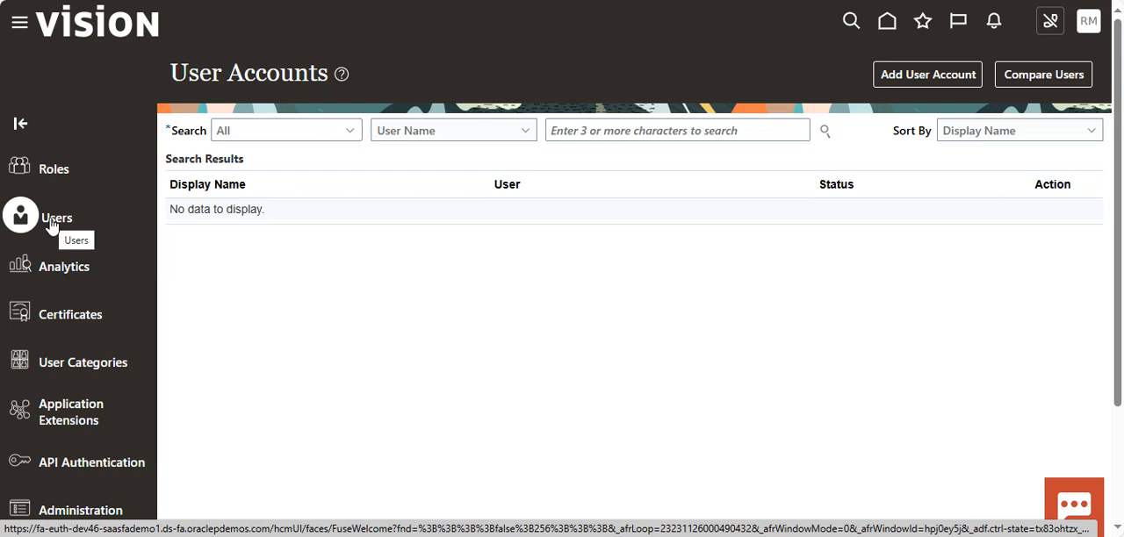
# Review the user status filters and the available search attributes for finding user accounts.
pyautogui.click(567, 132)
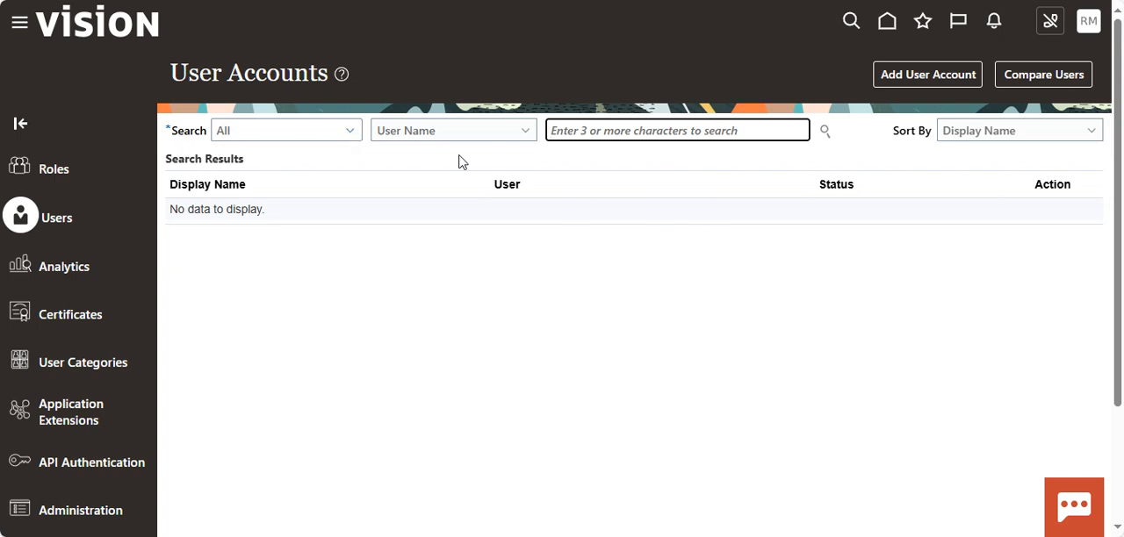
pyautogui.click(351, 133)
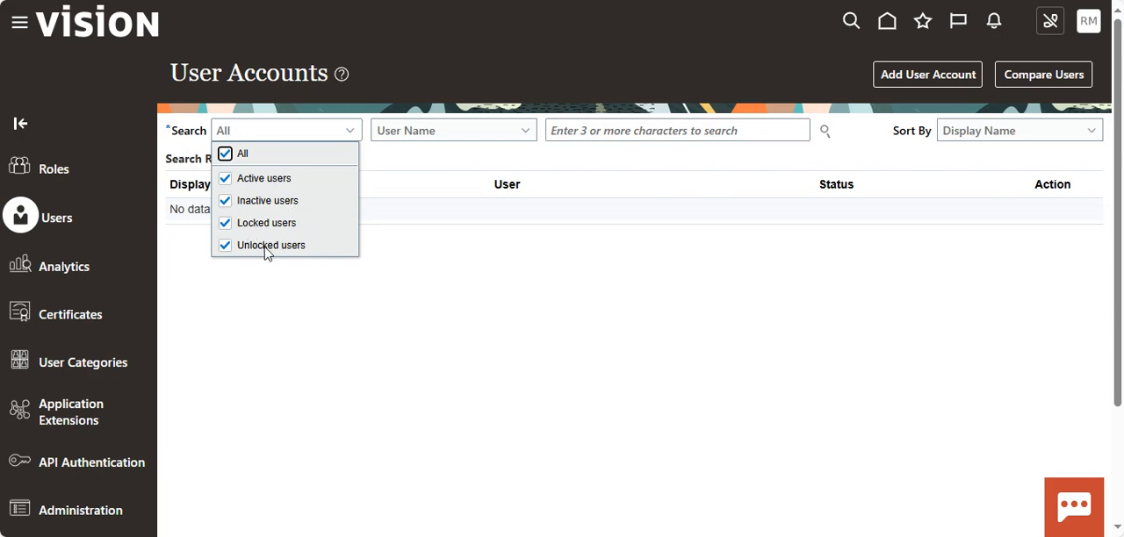
pyautogui.click(446, 193)
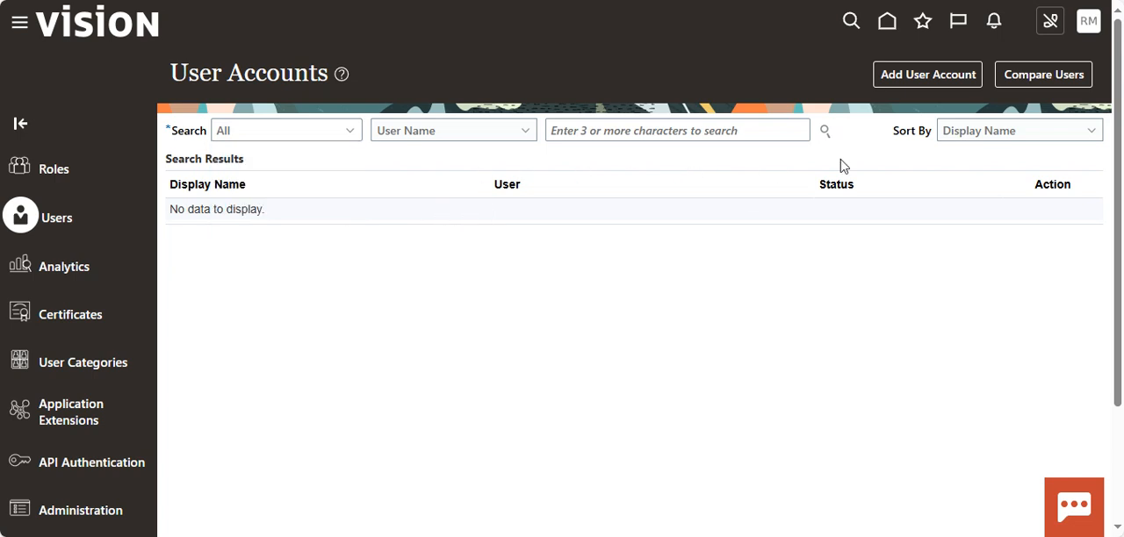
pyautogui.click(519, 137)
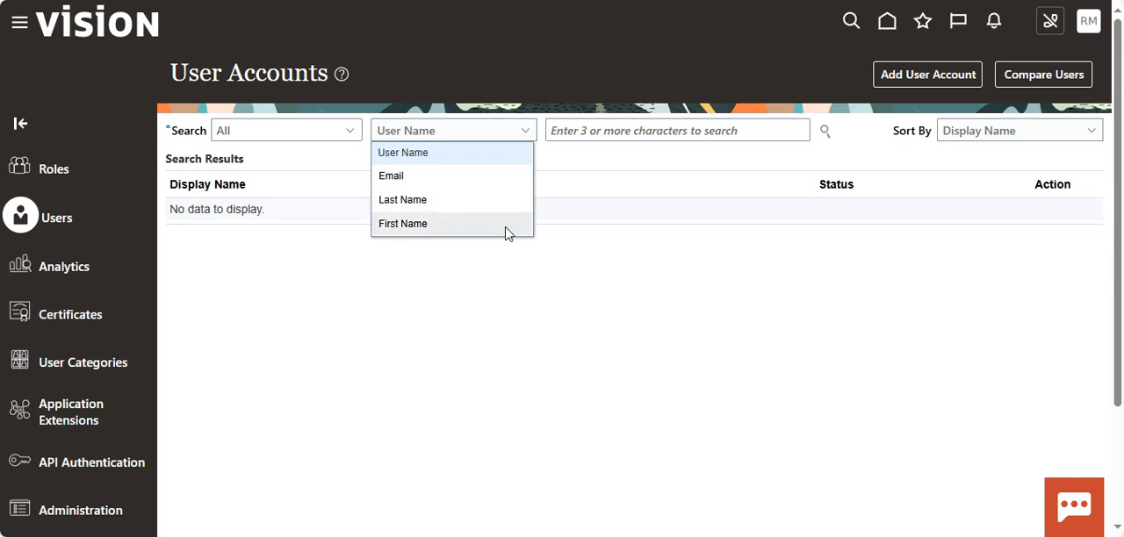
pyautogui.click(720, 251)
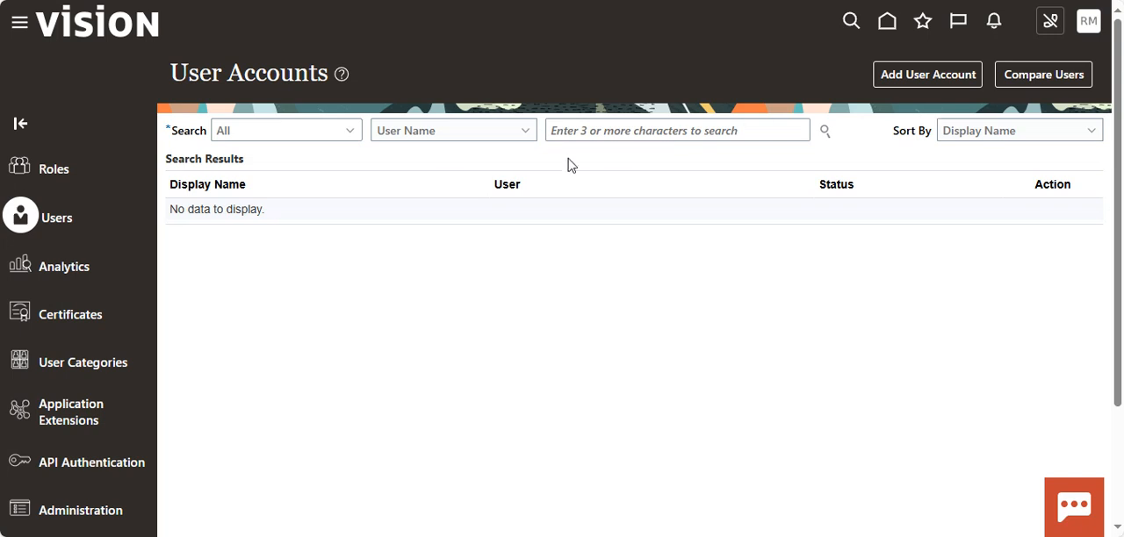
# Start adding a user account with Worker as the associated person type.
pyautogui.click(912, 79)
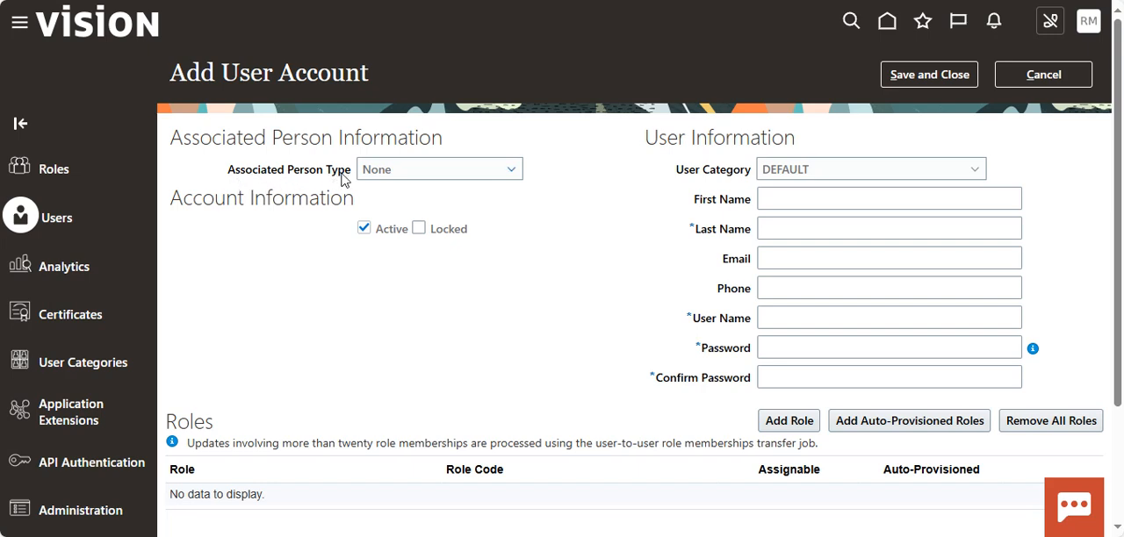
pyautogui.click(517, 174)
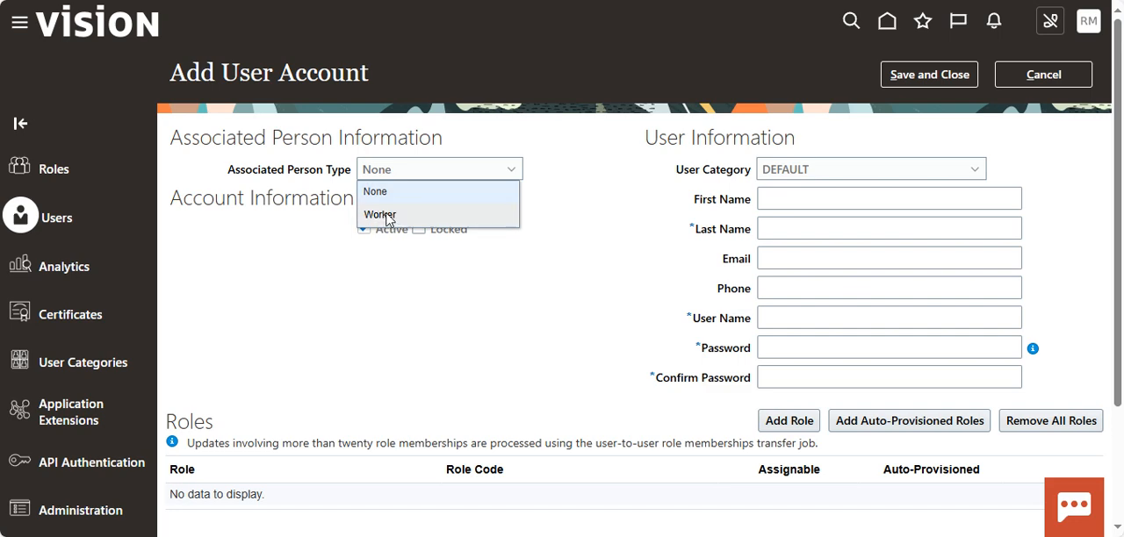
pyautogui.click(392, 220)
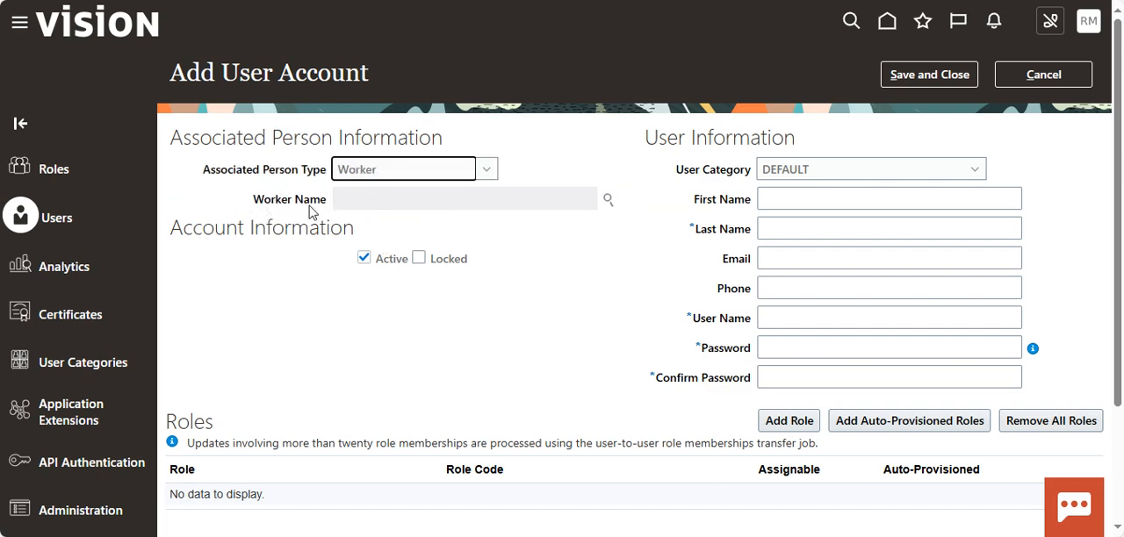
# Search the workers by first name for the new account and close the worker search without choosing anyone.
pyautogui.click(608, 203)
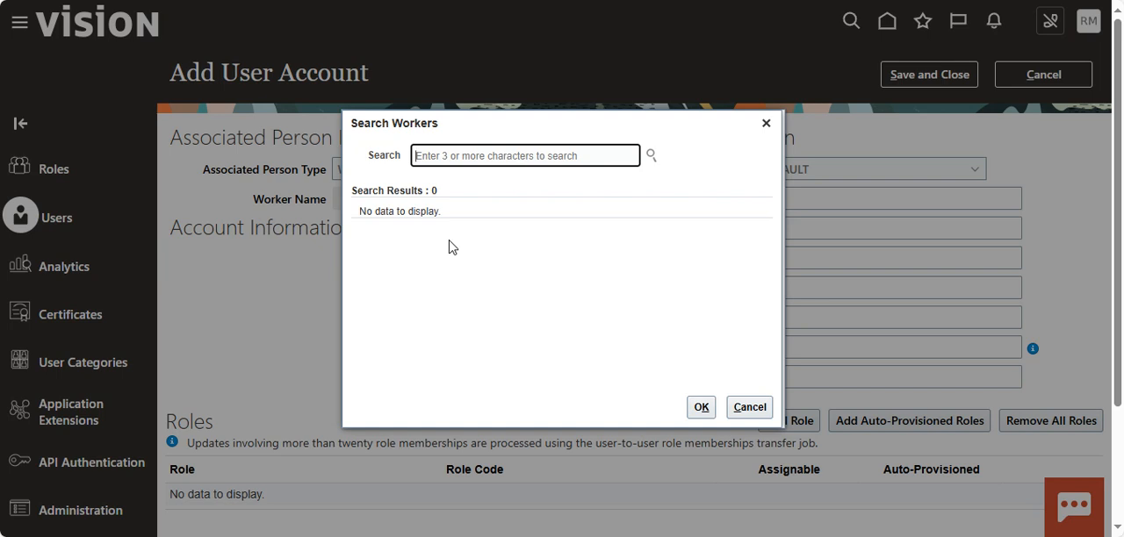
pyautogui.write('john')
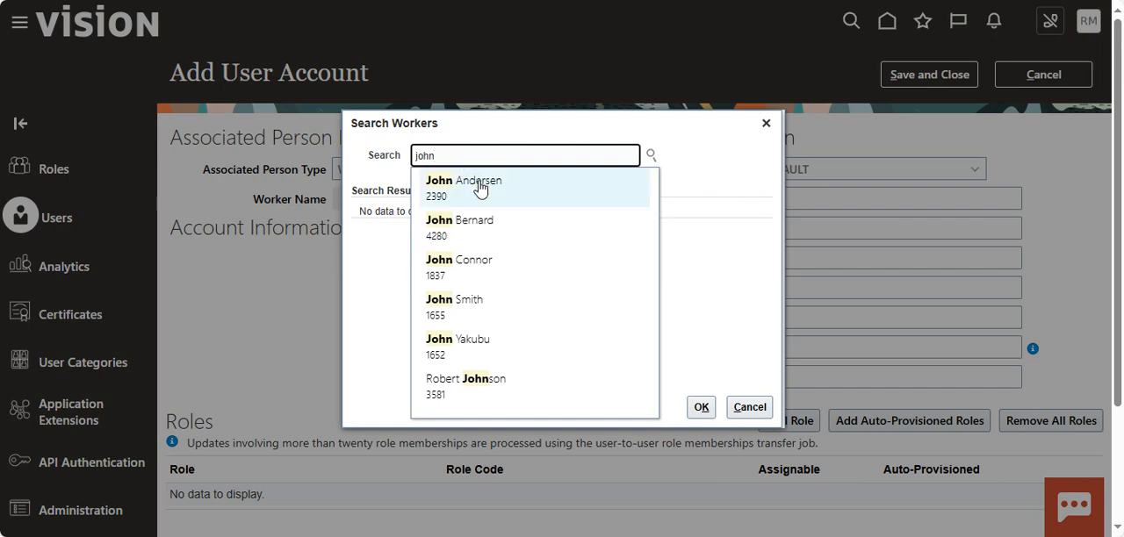
pyautogui.press('Return')
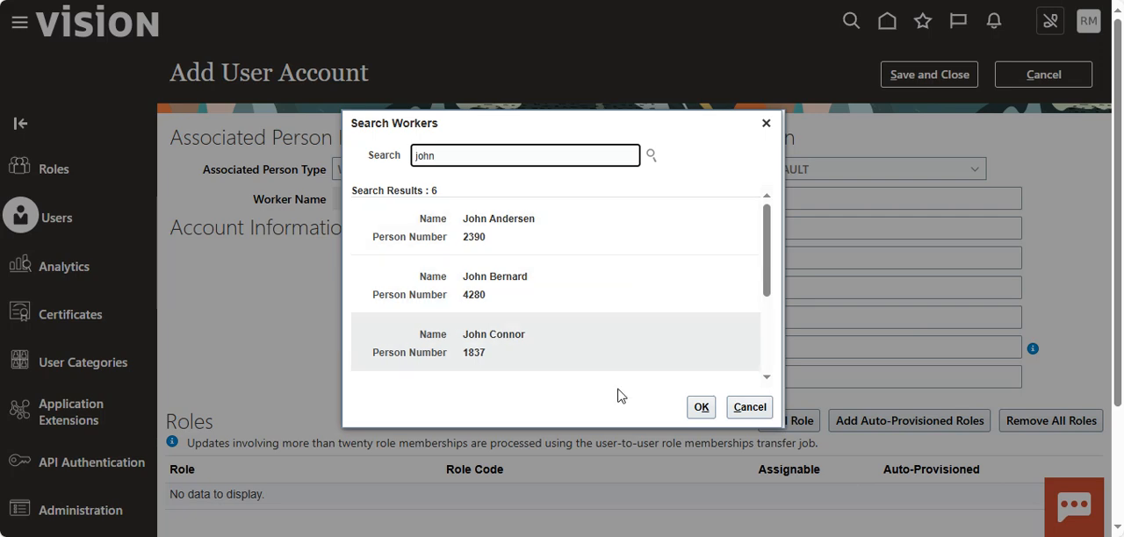
pyautogui.click(701, 407)
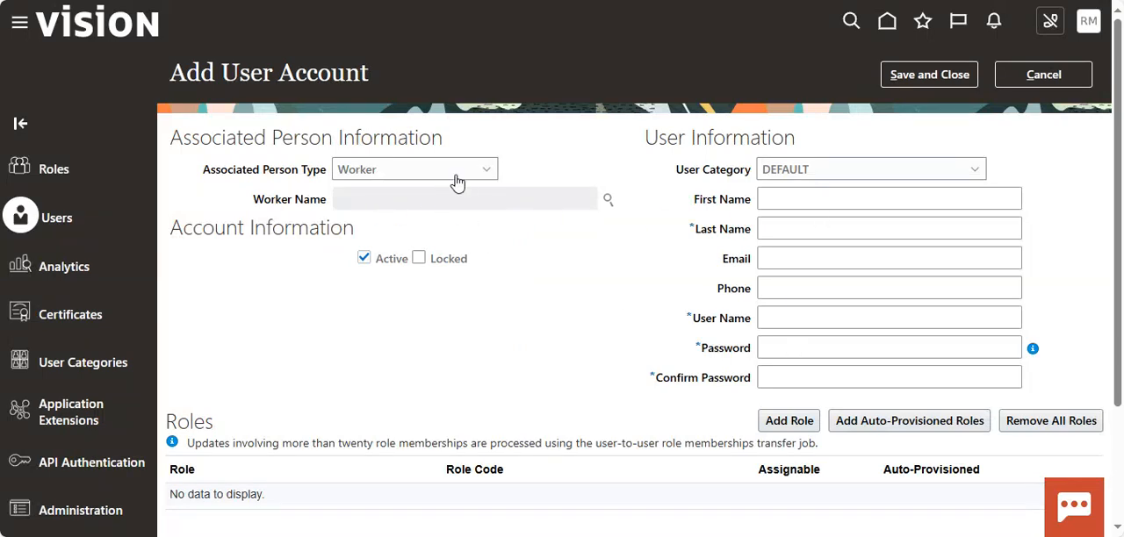
# Set the associated person type to None and check the user category choices for the new account.
pyautogui.click(484, 172)
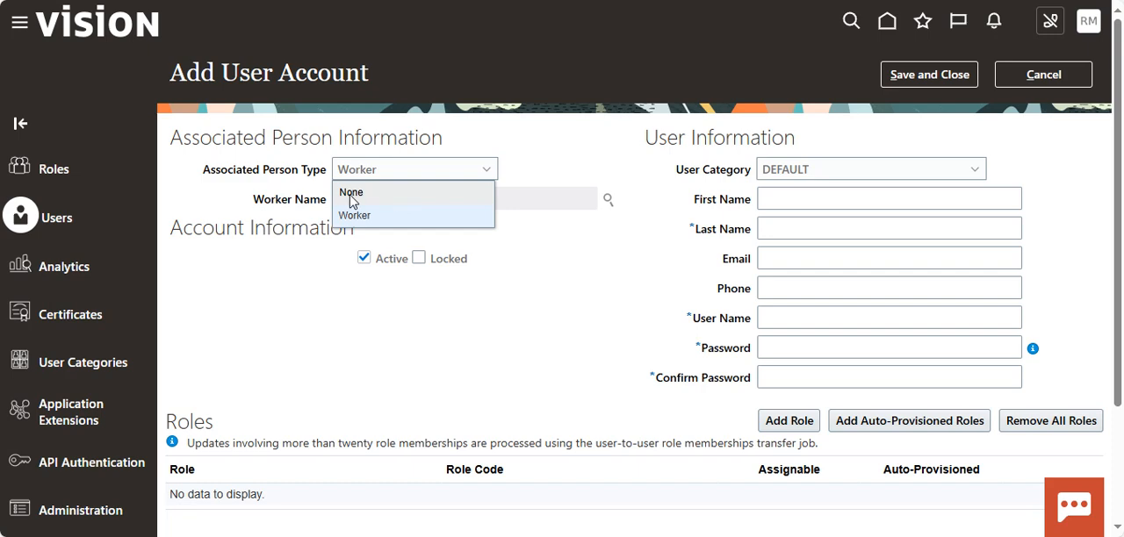
pyautogui.click(374, 195)
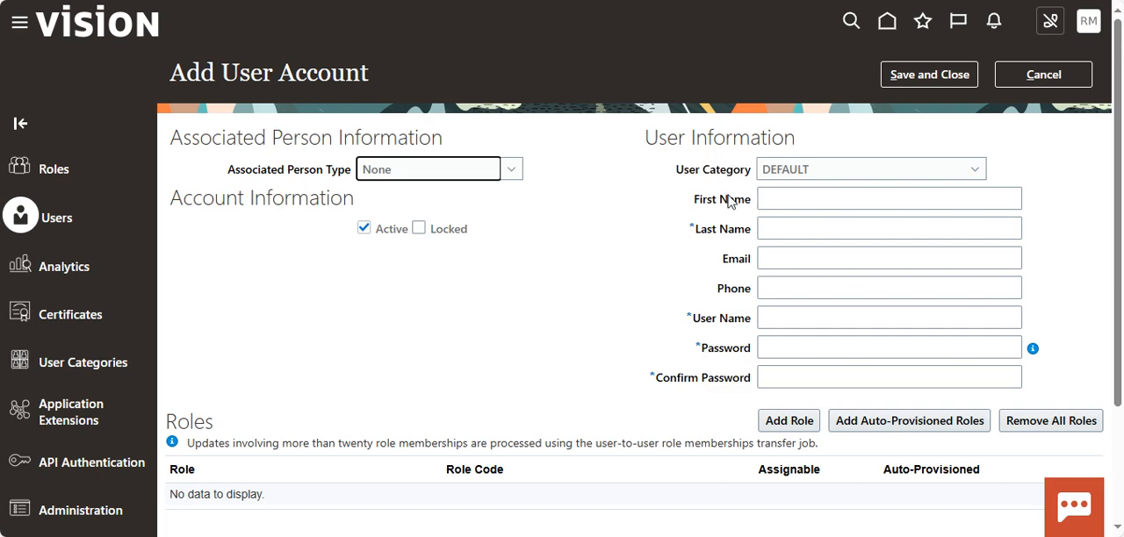
pyautogui.click(946, 173)
pyautogui.click(713, 195)
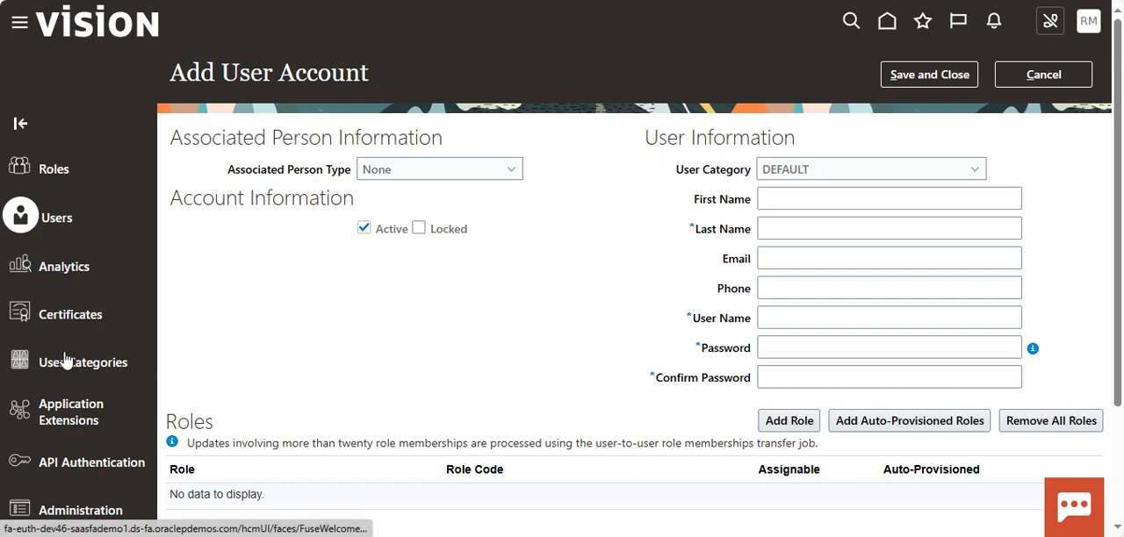
# Enter "testfirstname" as the first name and "testlastname" as the last name of the new user.
pyautogui.click(774, 202)
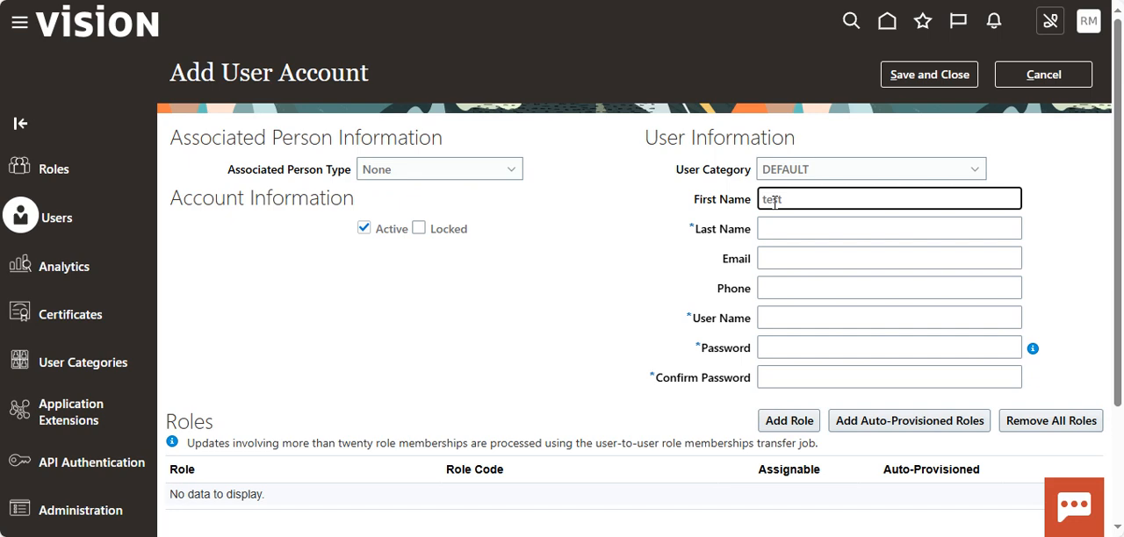
pyautogui.write('testfirstname')
pyautogui.click(815, 229)
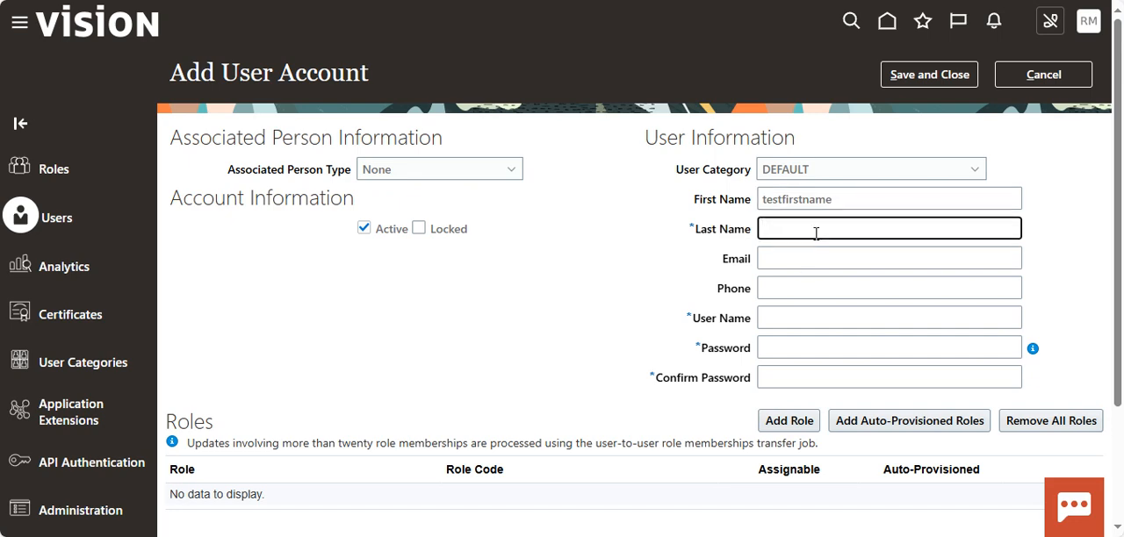
pyautogui.write('testlastname')
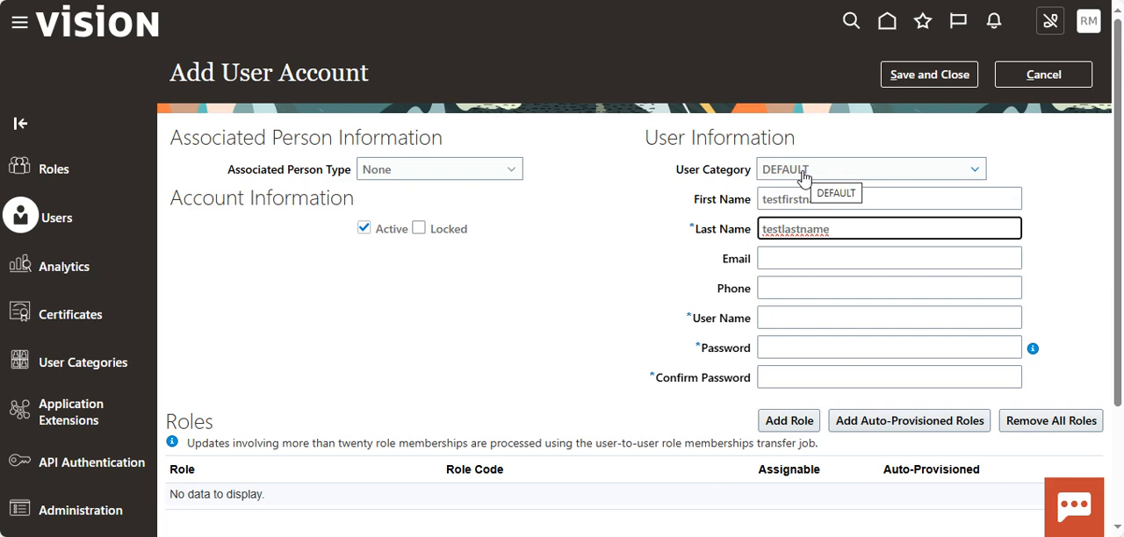
pyautogui.click(793, 265)
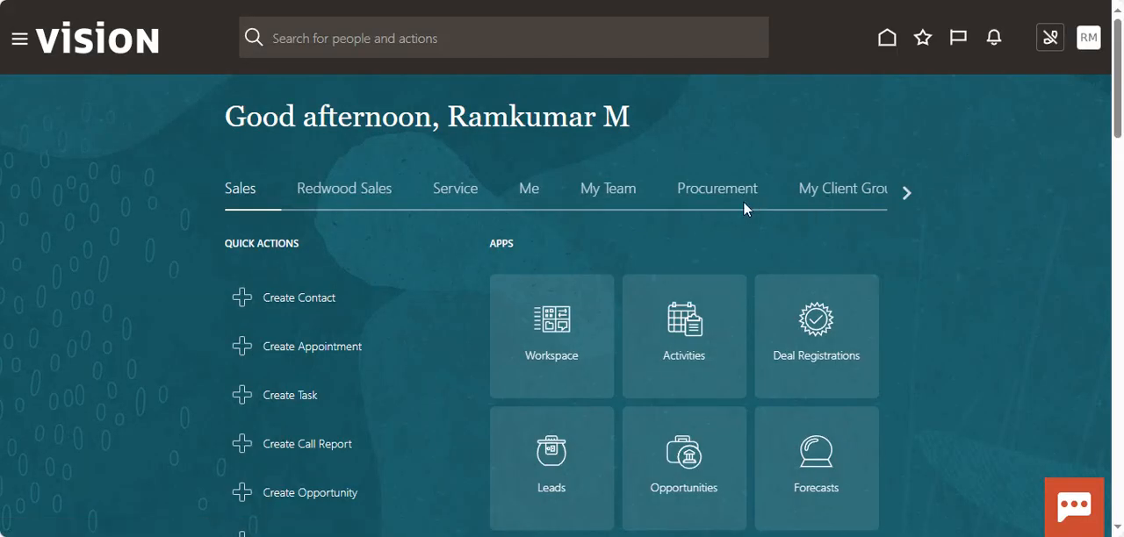
# Open the Security Console again from the home page's Tools apps.
pyautogui.tripleClick(907, 192)
pyautogui.click(907, 192)
pyautogui.click(907, 192)
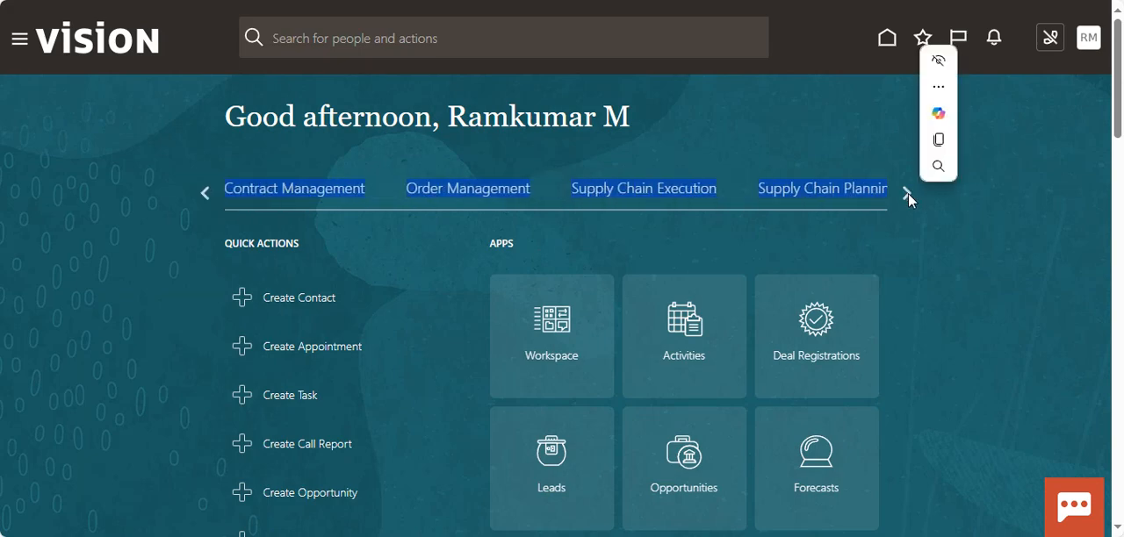
pyautogui.click(908, 192)
pyautogui.click(907, 193)
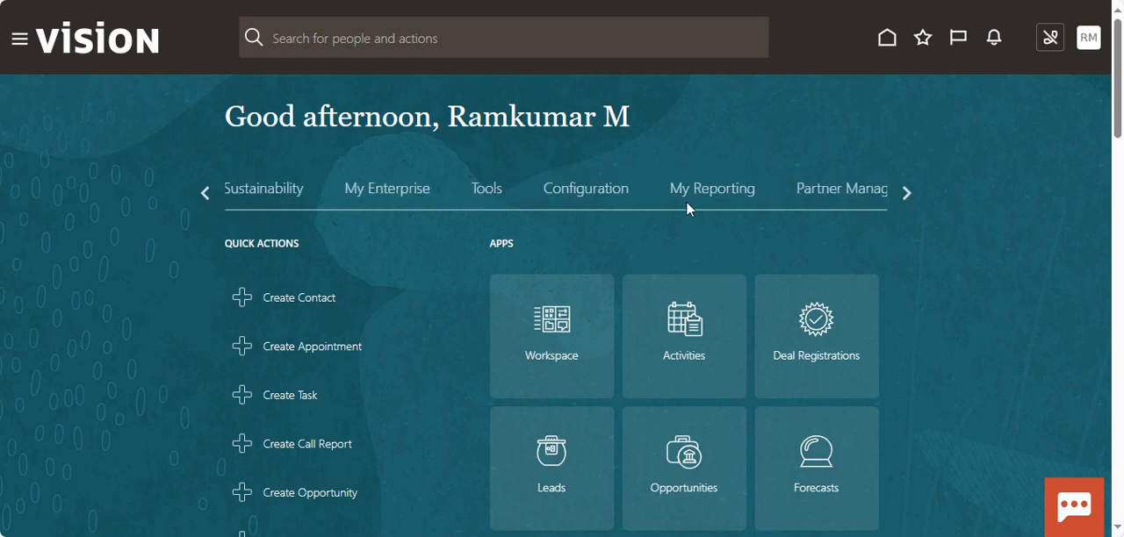
pyautogui.click(499, 196)
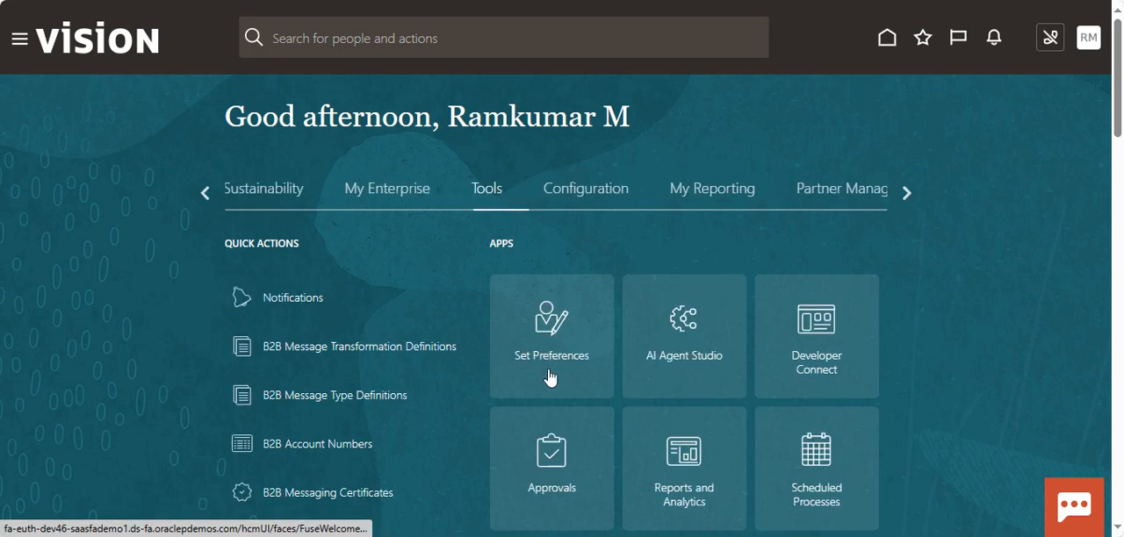
pyautogui.scroll(-4, 548, 368)
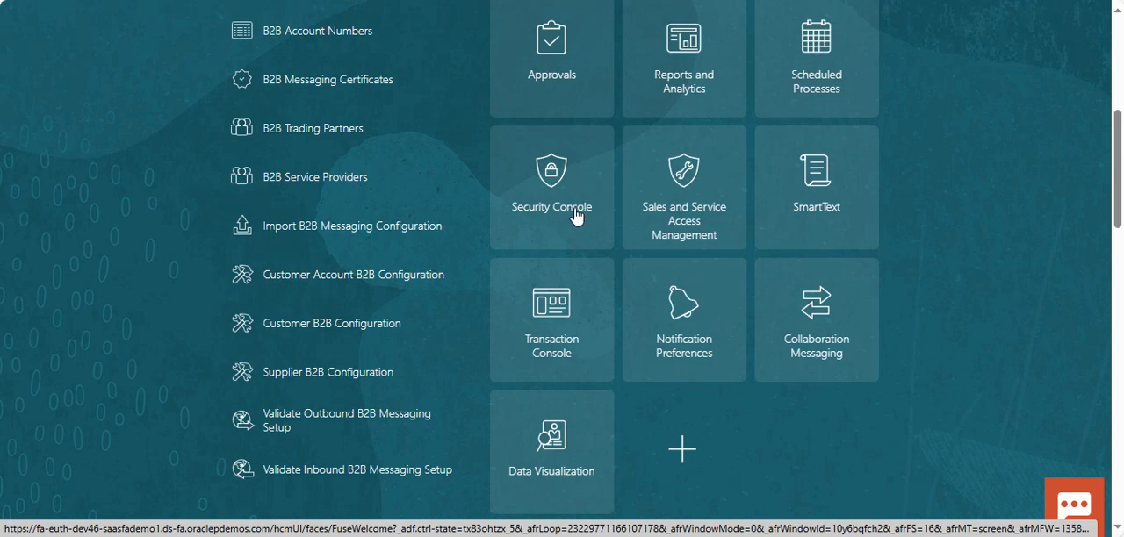
pyautogui.click(576, 213)
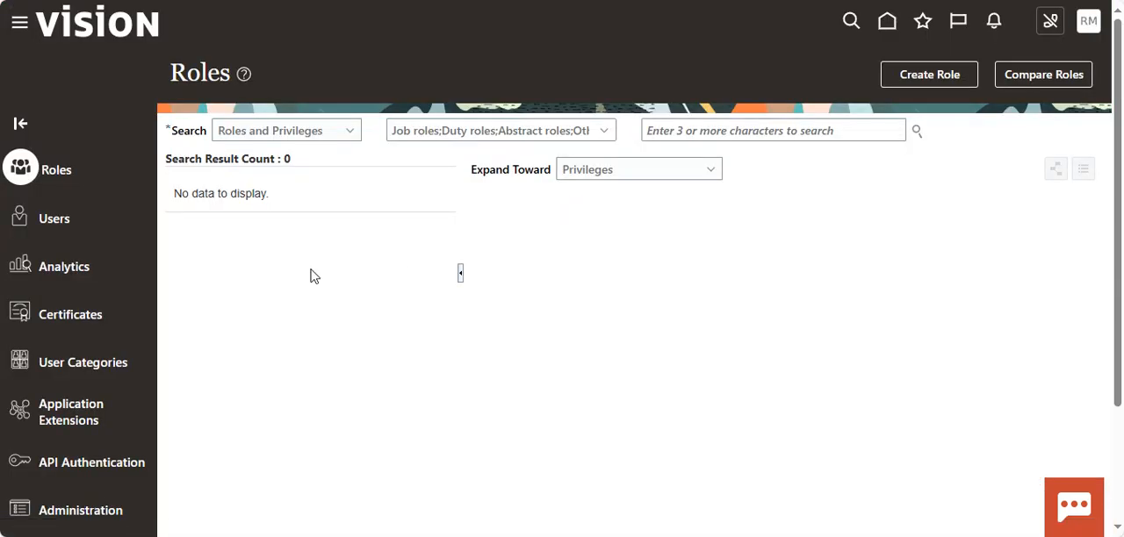
# Open the DEFAULT user category and review its user name generation rule.
pyautogui.click(87, 365)
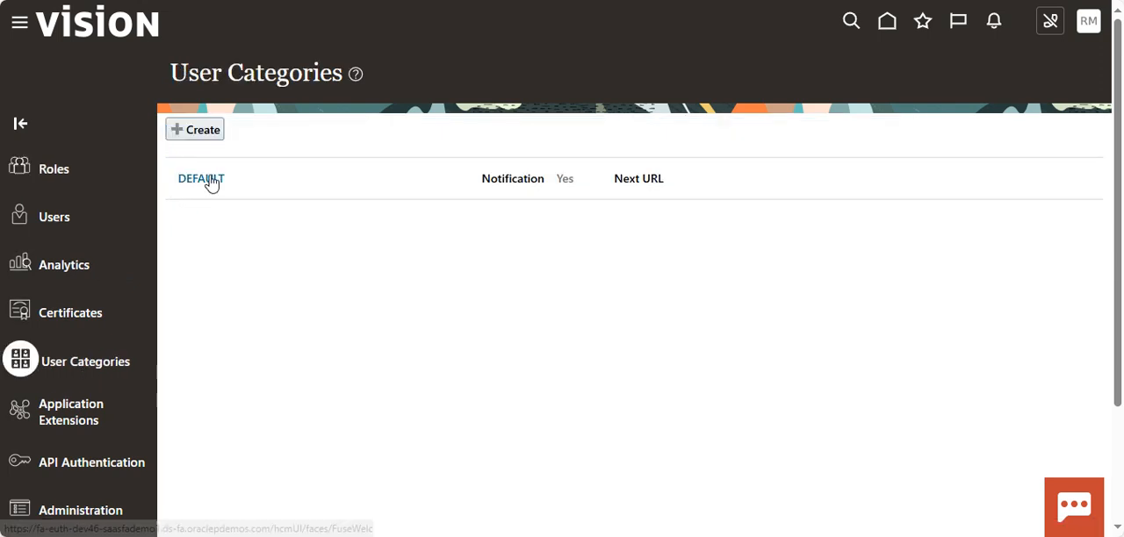
pyautogui.click(201, 179)
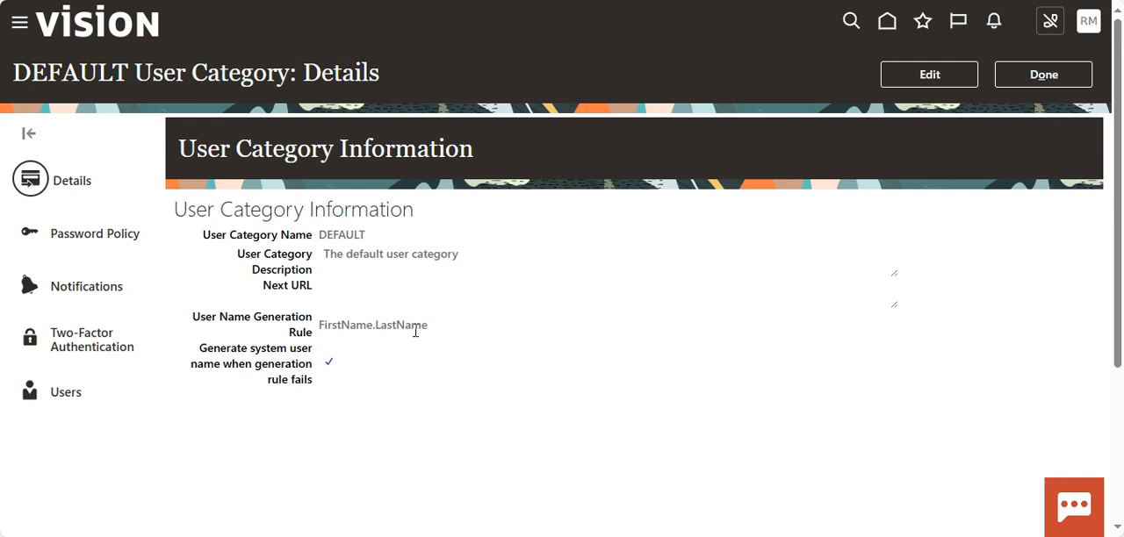
pyautogui.moveTo(443, 327); pyautogui.dragTo(194, 319)
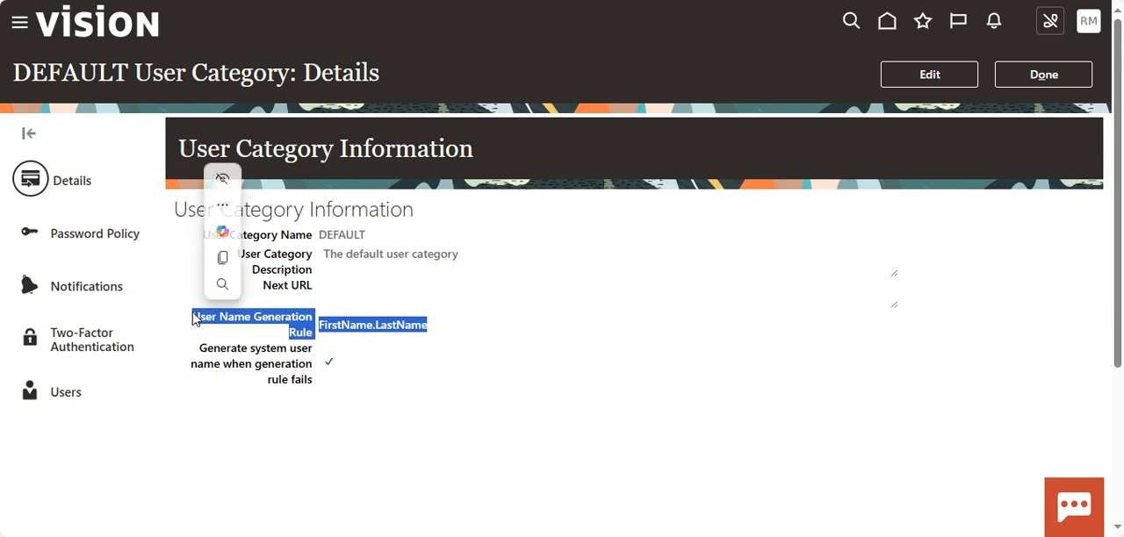
pyautogui.click(309, 402)
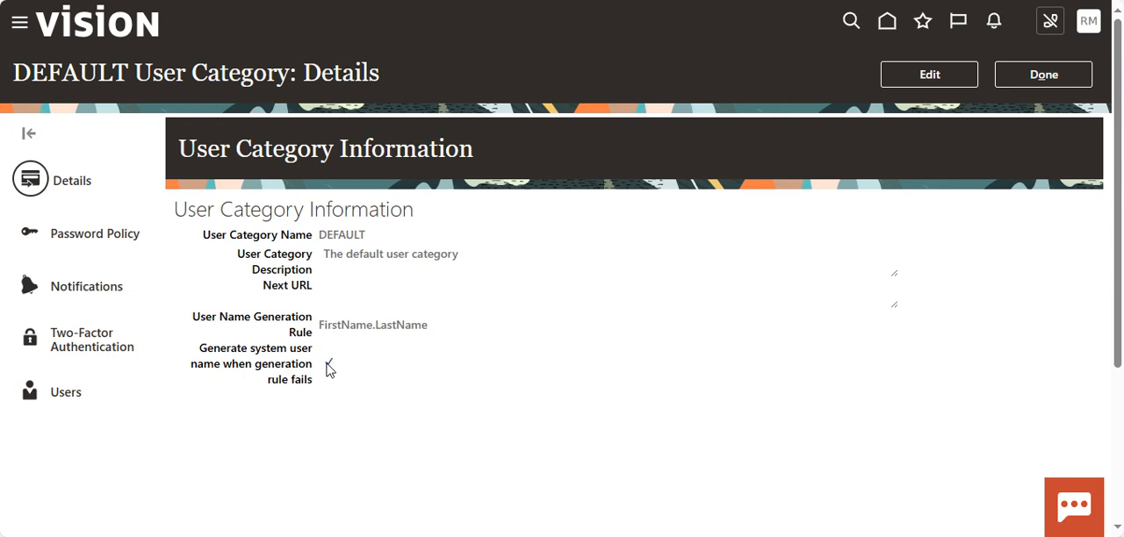
# Review the DEFAULT category's password policy, including the disallow last password and administrator manual reset settings.
pyautogui.click(93, 239)
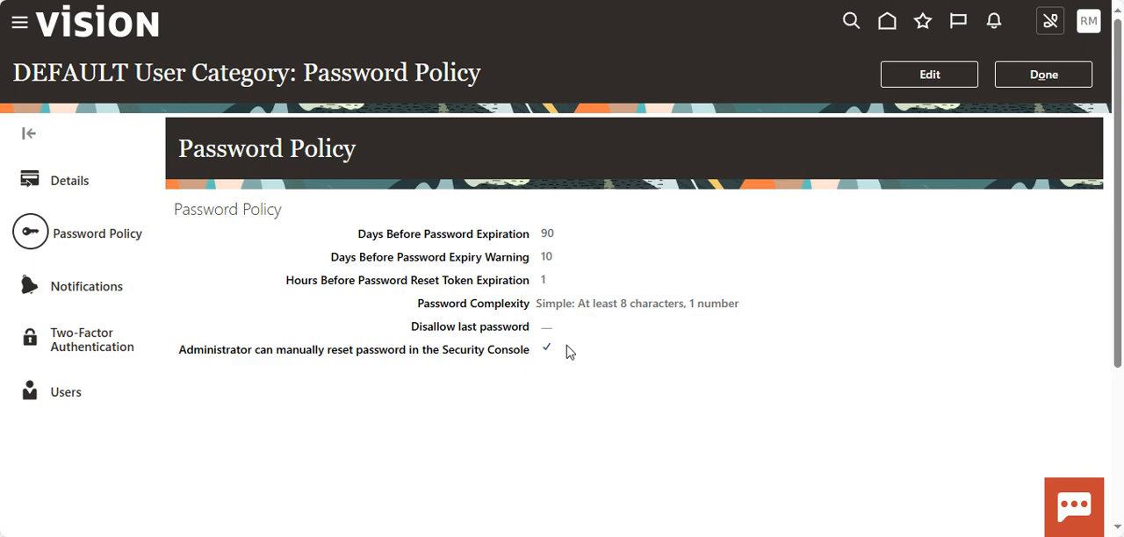
pyautogui.moveTo(566, 355); pyautogui.dragTo(329, 288)
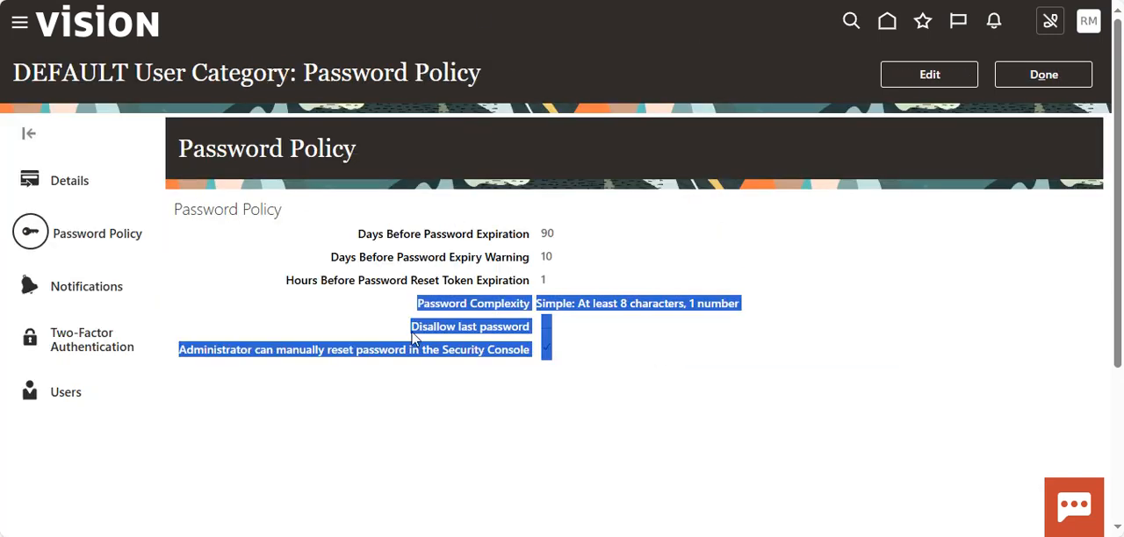
pyautogui.click(384, 358)
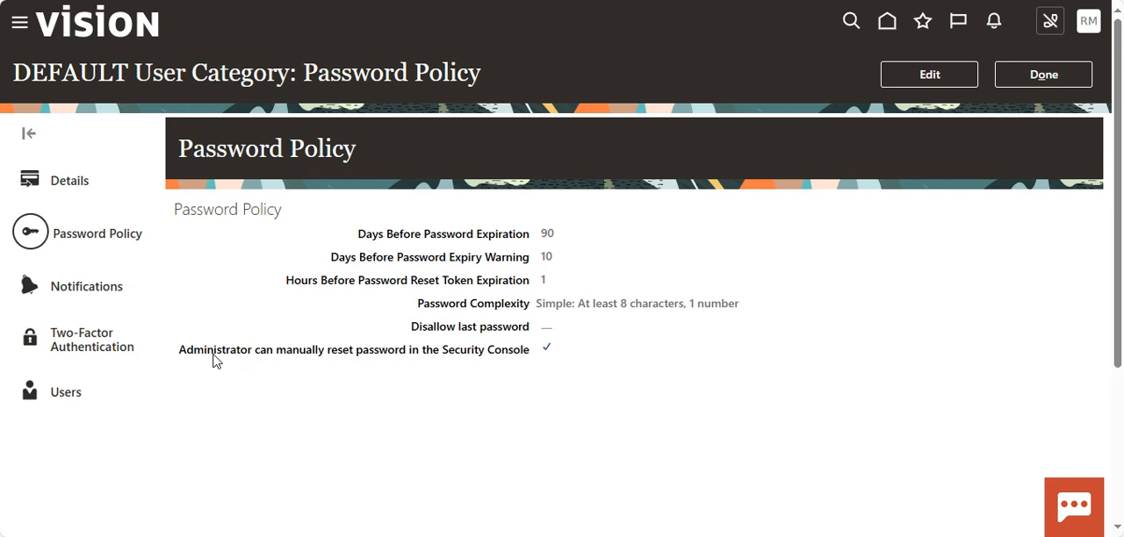
pyautogui.moveTo(410, 332); pyautogui.dragTo(542, 337)
pyautogui.click(545, 341)
# Filter the DEFAULT category's notification templates by the template name "user".
pyautogui.click(101, 292)
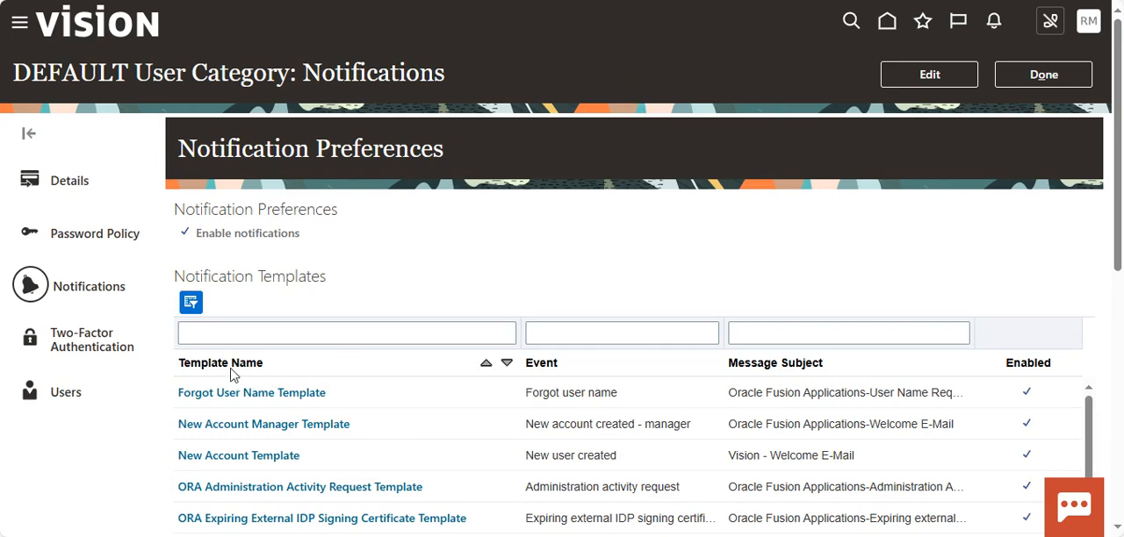
pyautogui.scroll(-2, 233, 444)
pyautogui.click(318, 335)
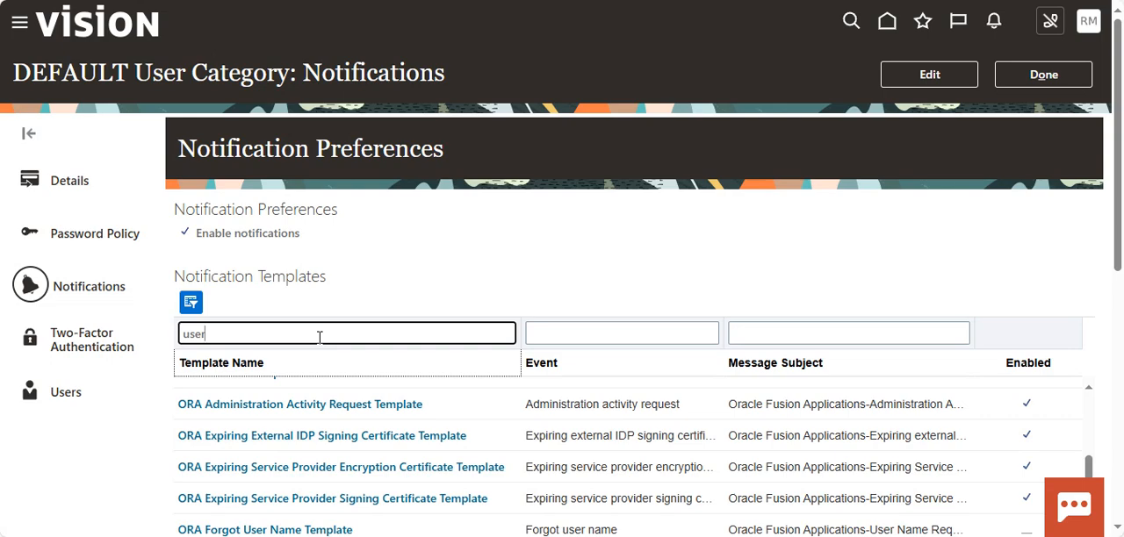
pyautogui.write('user')
pyautogui.press('Return')
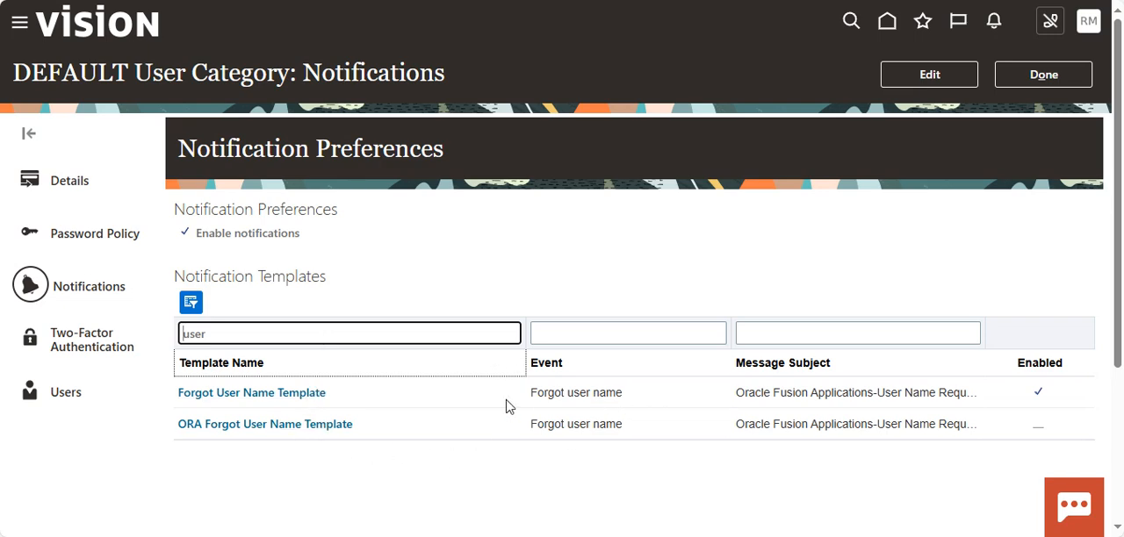
# Review the message subject of the Forgot User Name Template and close the template without changes.
pyautogui.click(239, 395)
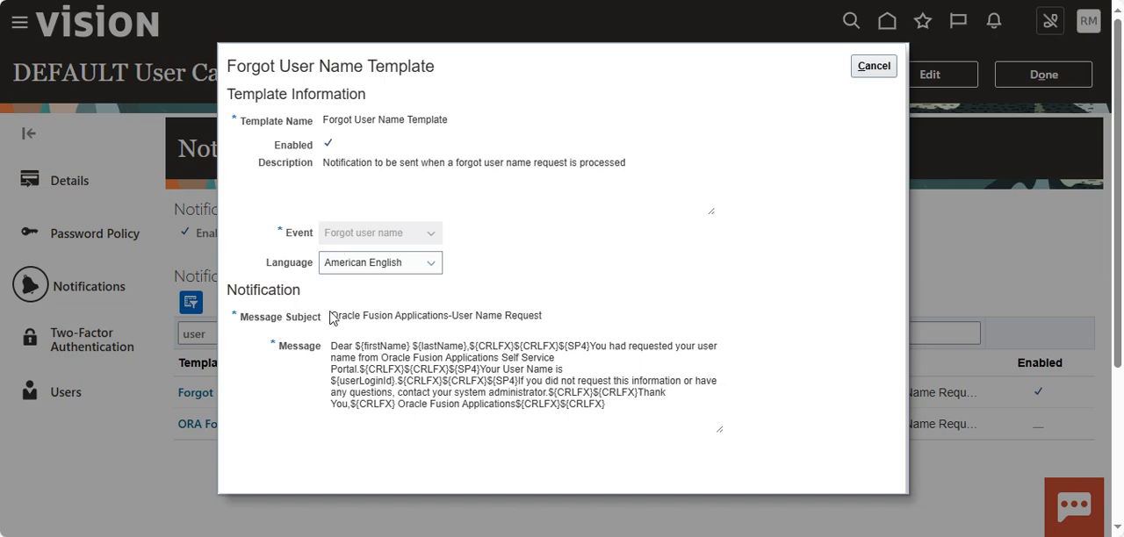
pyautogui.moveTo(333, 314); pyautogui.dragTo(560, 324)
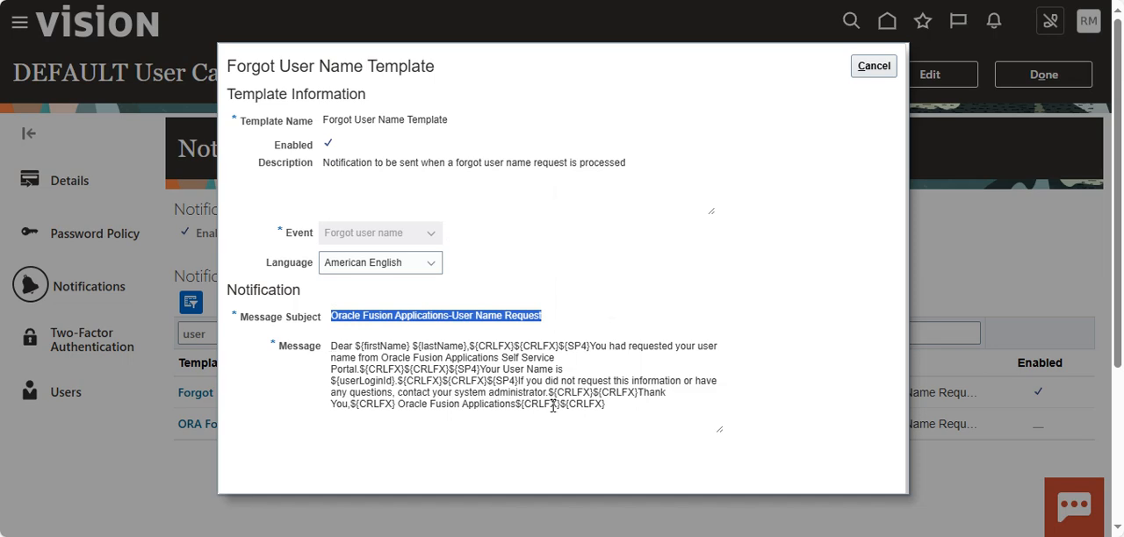
pyautogui.click(880, 70)
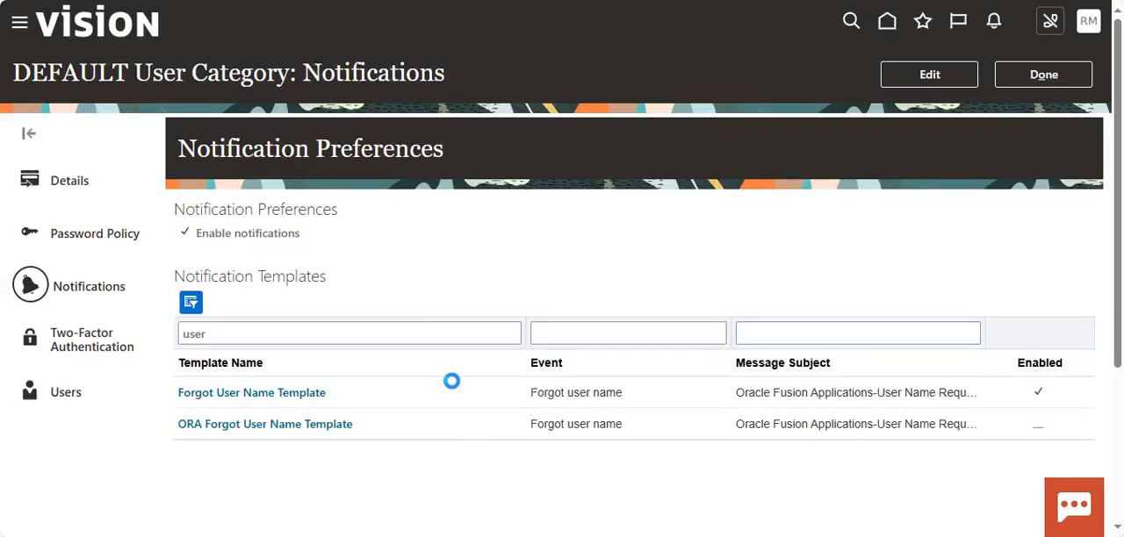
# Review the DEFAULT category's two-factor authentication methods and assigned users, and leave the category.
pyautogui.click(88, 351)
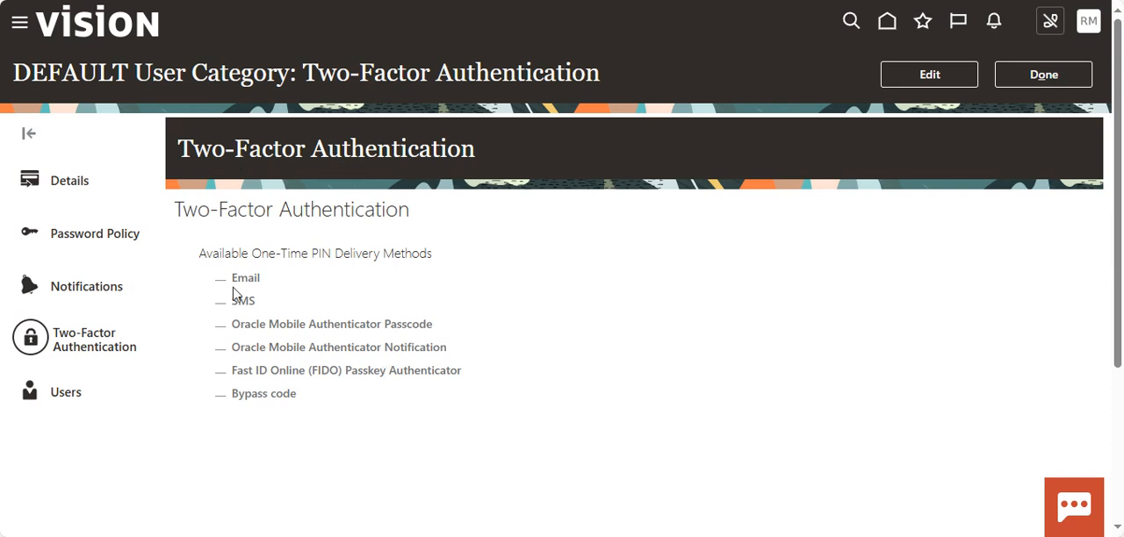
pyautogui.click(66, 394)
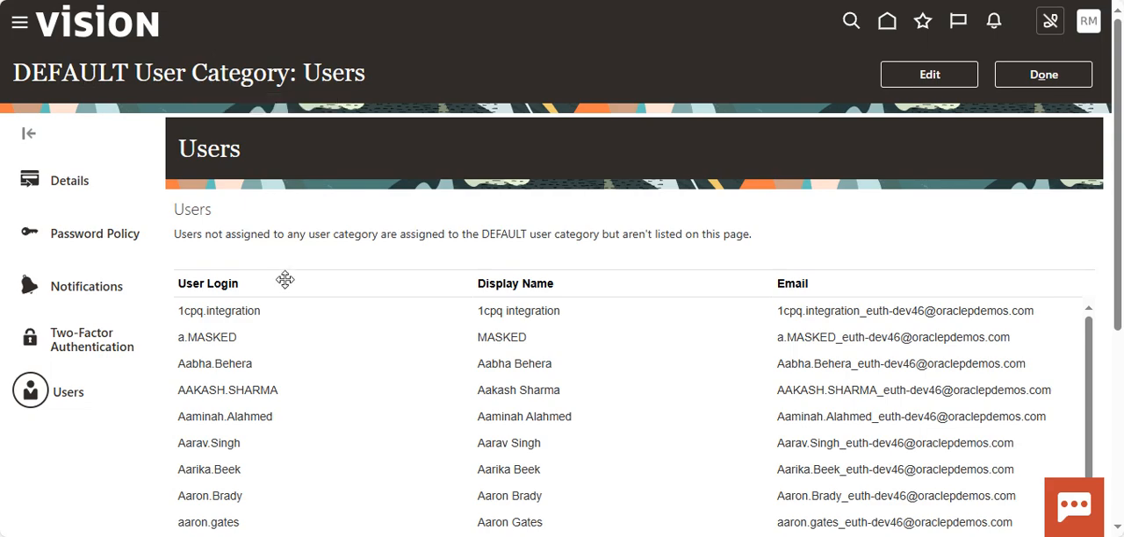
pyautogui.click(246, 301)
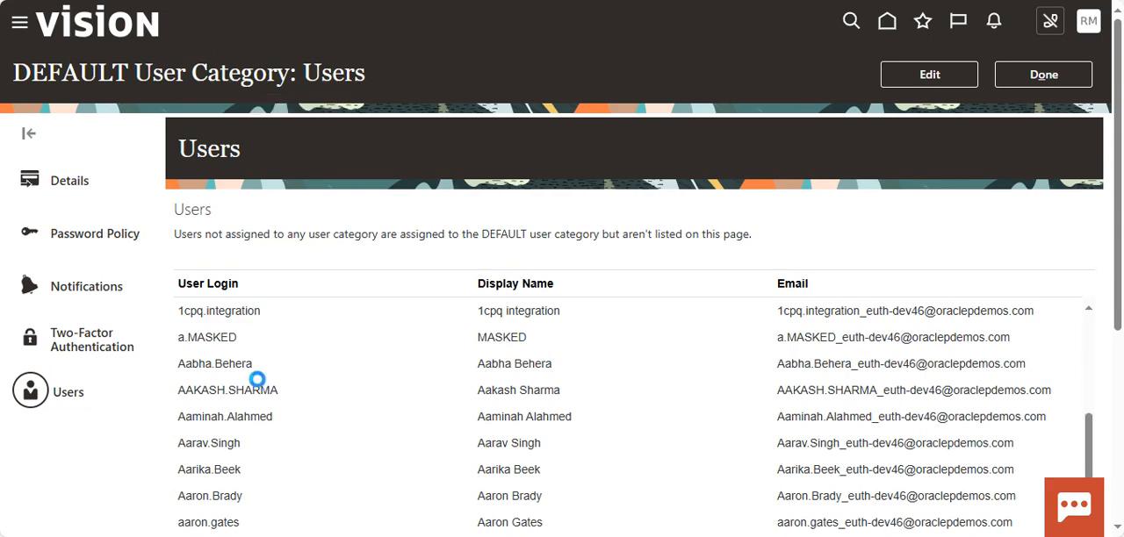
pyautogui.scroll(-5, 261, 409)
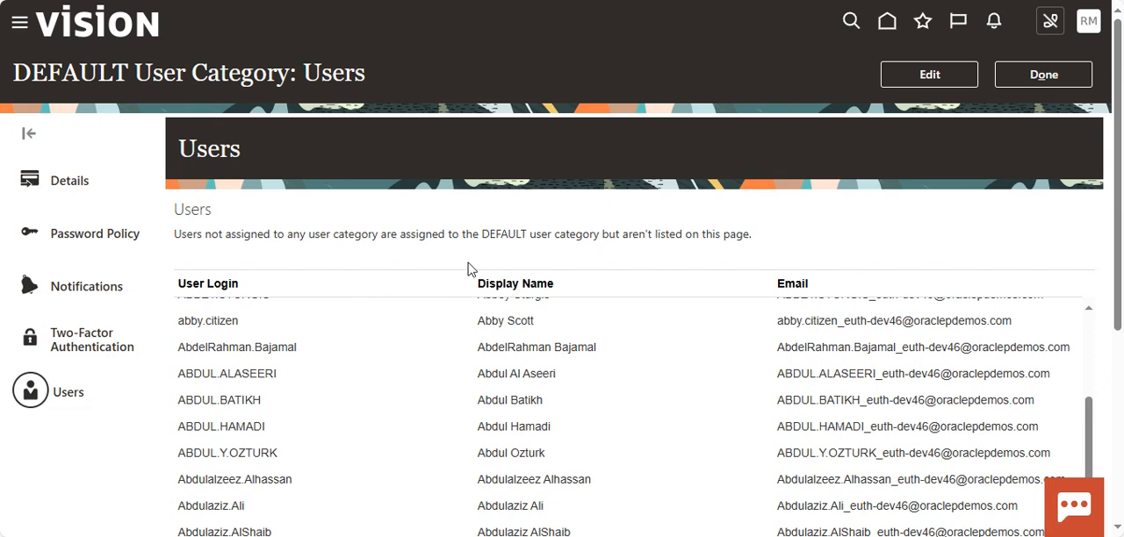
pyautogui.click(1059, 75)
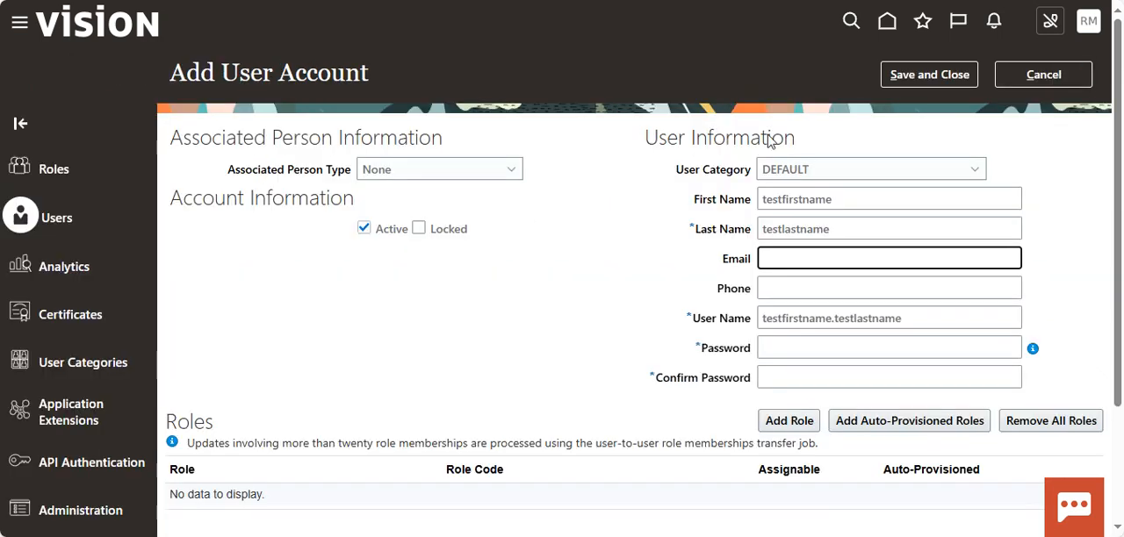
# Enter the account password and its confirmation for the new user account.
pyautogui.click(790, 347)
pyautogui.write('W')
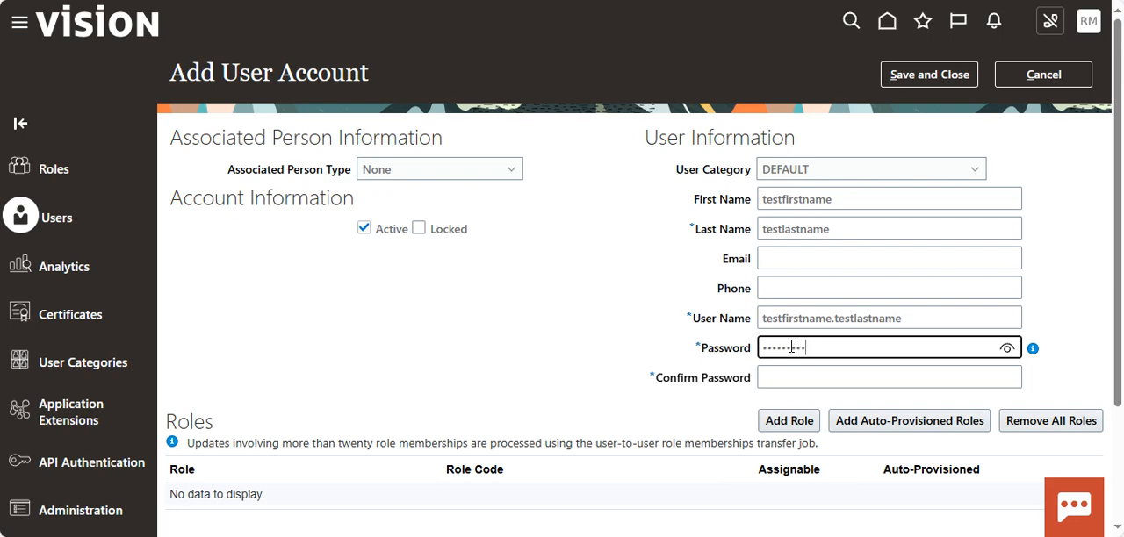
pyautogui.press('Tab')
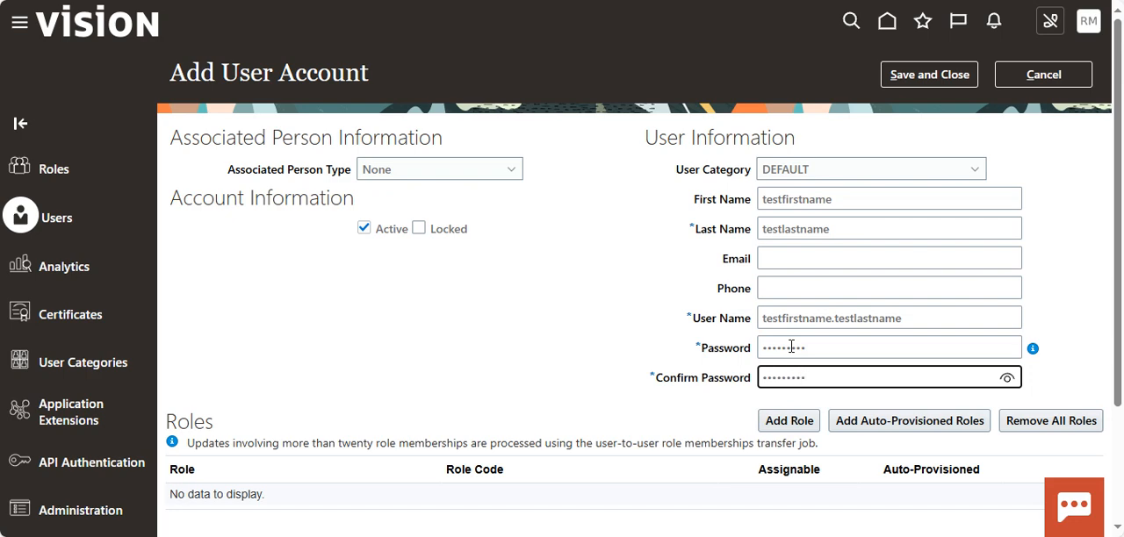
# Copy the new account's user name and save the account without adding any roles.
pyautogui.moveTo(927, 318); pyautogui.dragTo(748, 338)
pyautogui.hotkey('ctrl', 'c')
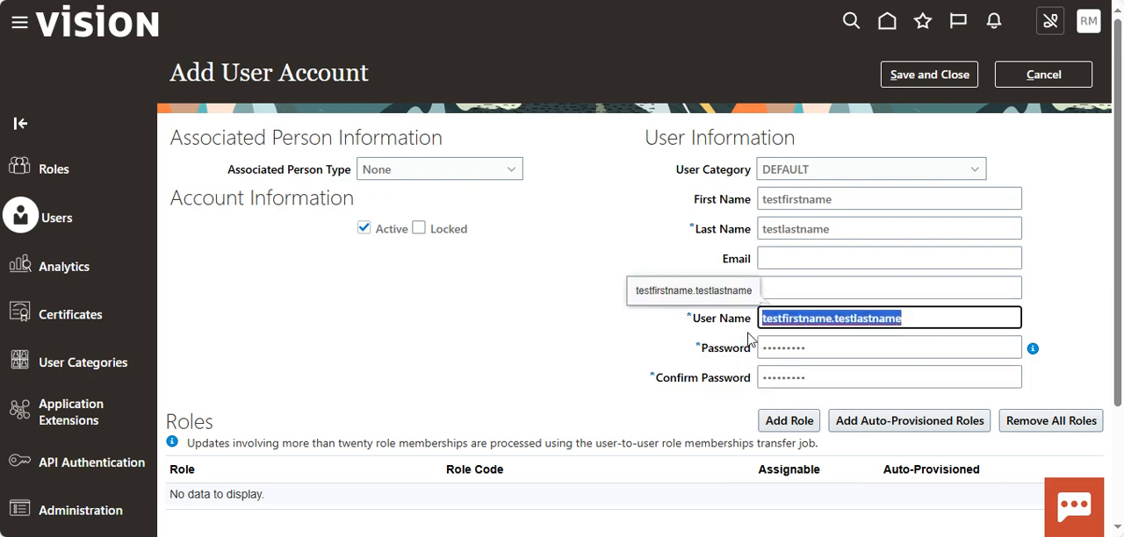
pyautogui.scroll(-2, 727, 397)
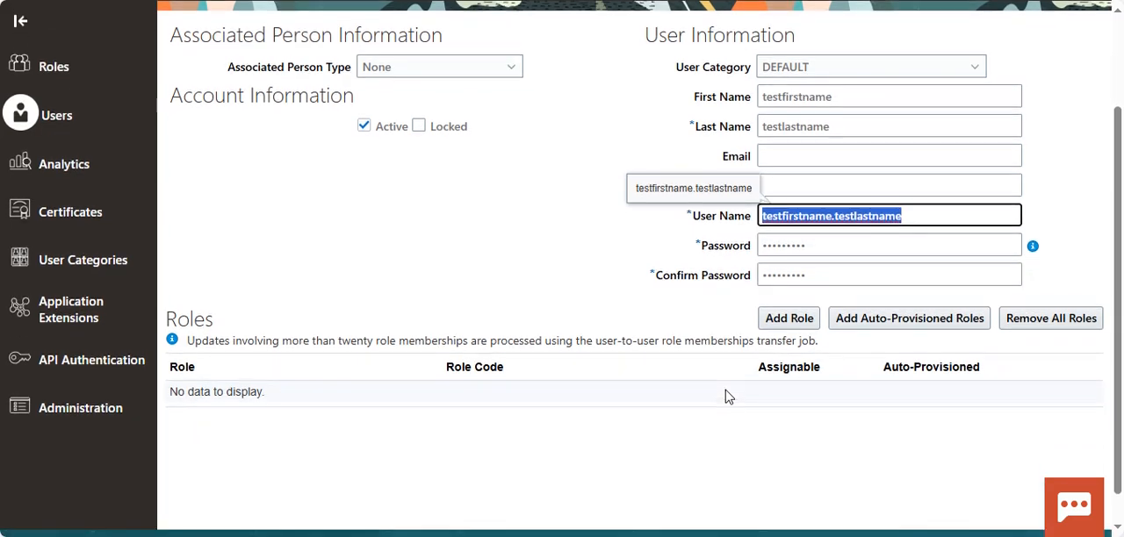
pyautogui.scroll(-1, 727, 397)
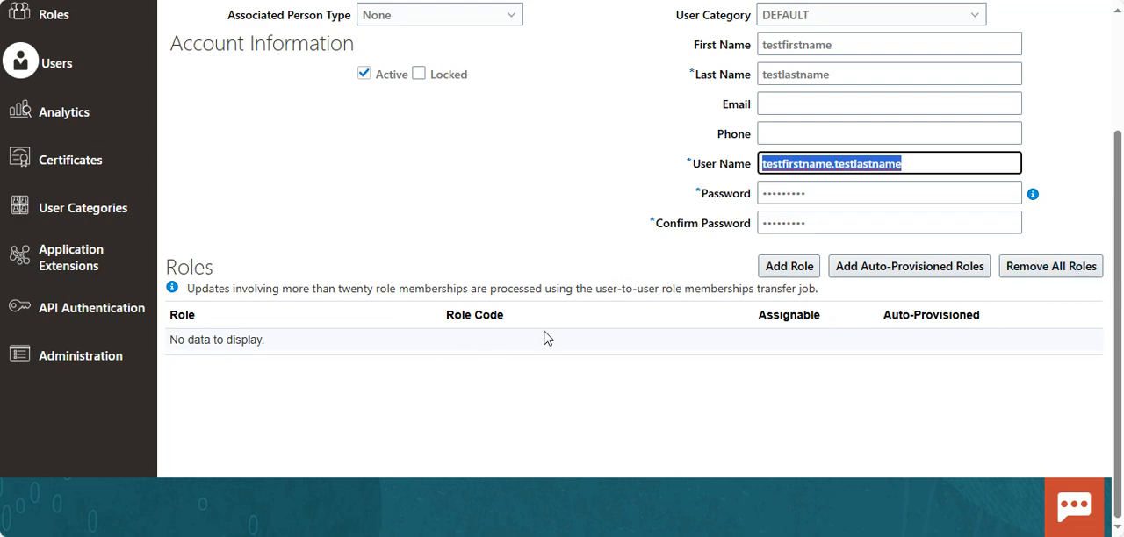
pyautogui.scroll(2, 614, 324)
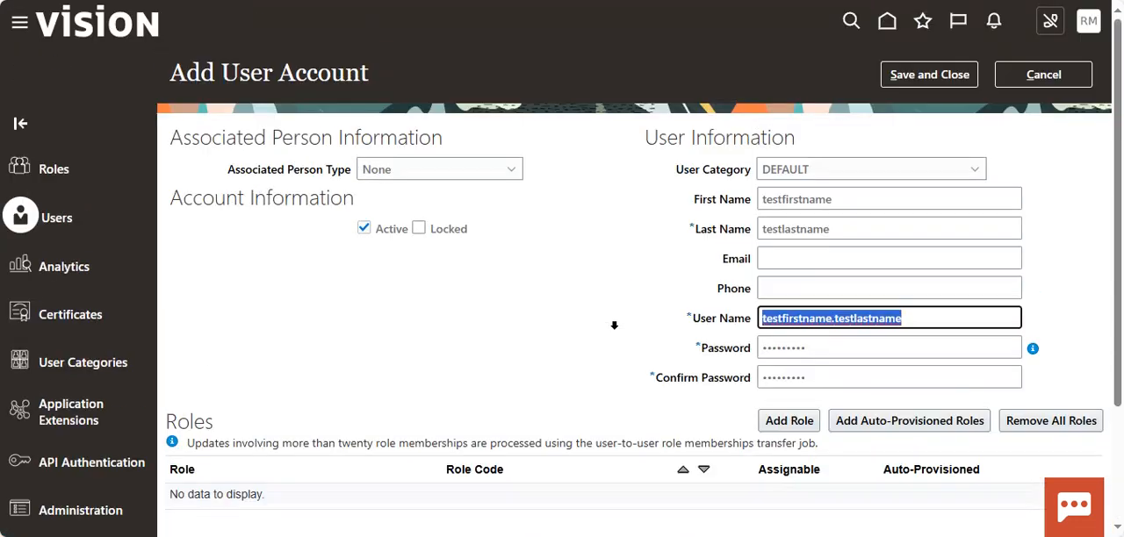
pyautogui.click(921, 76)
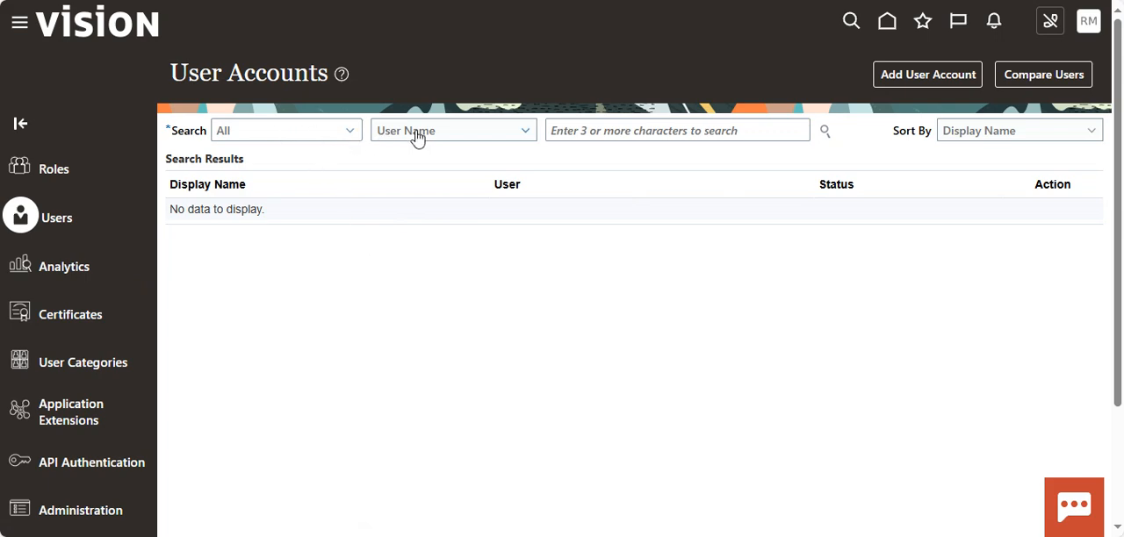
# Search the user accounts for the user name "testfirstname.testlastname".
pyautogui.click(649, 131)
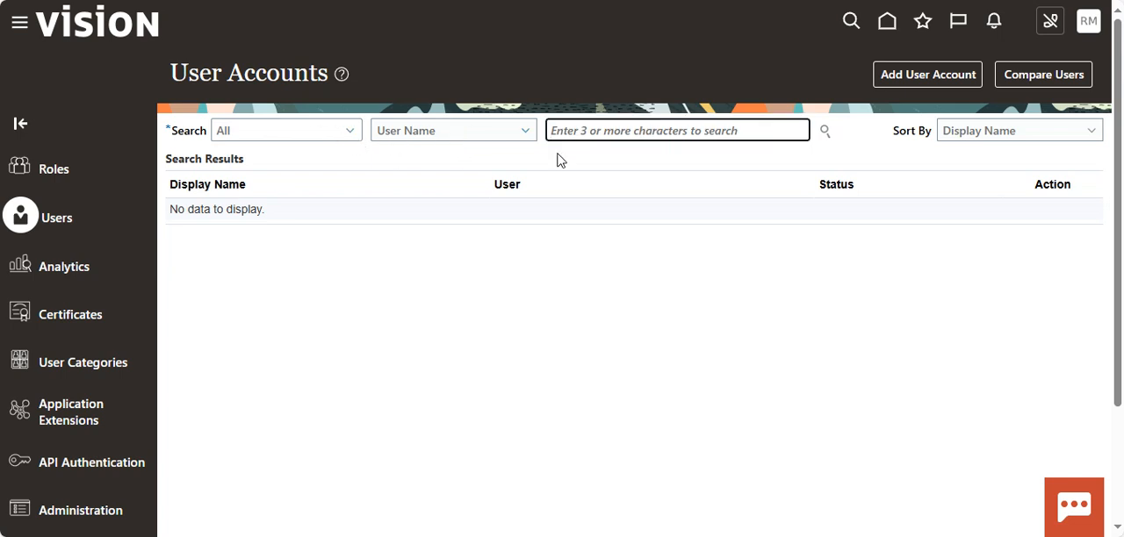
pyautogui.hotkey('ctrl', 'v')
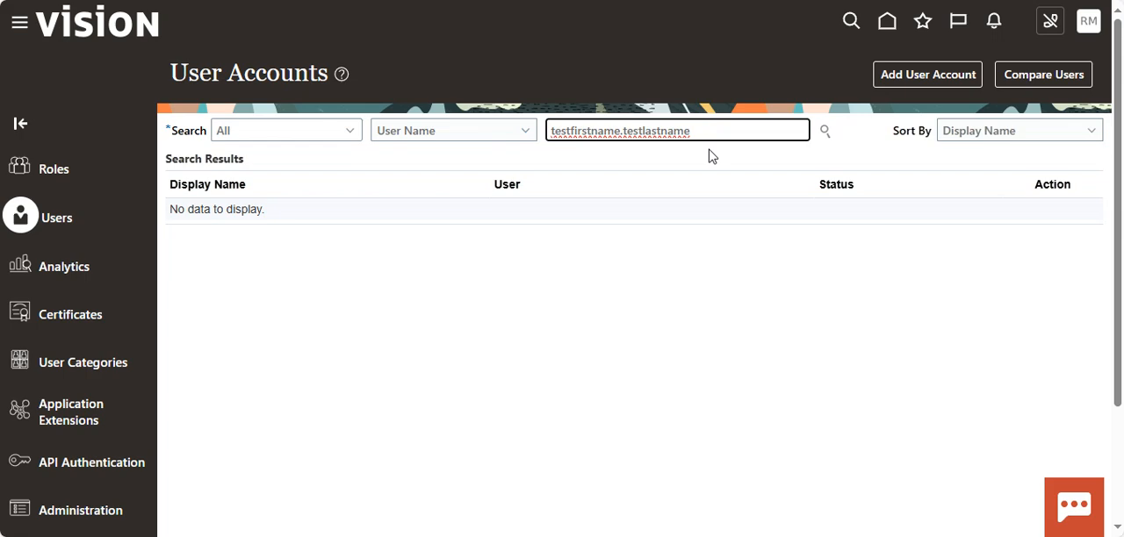
pyautogui.click(825, 131)
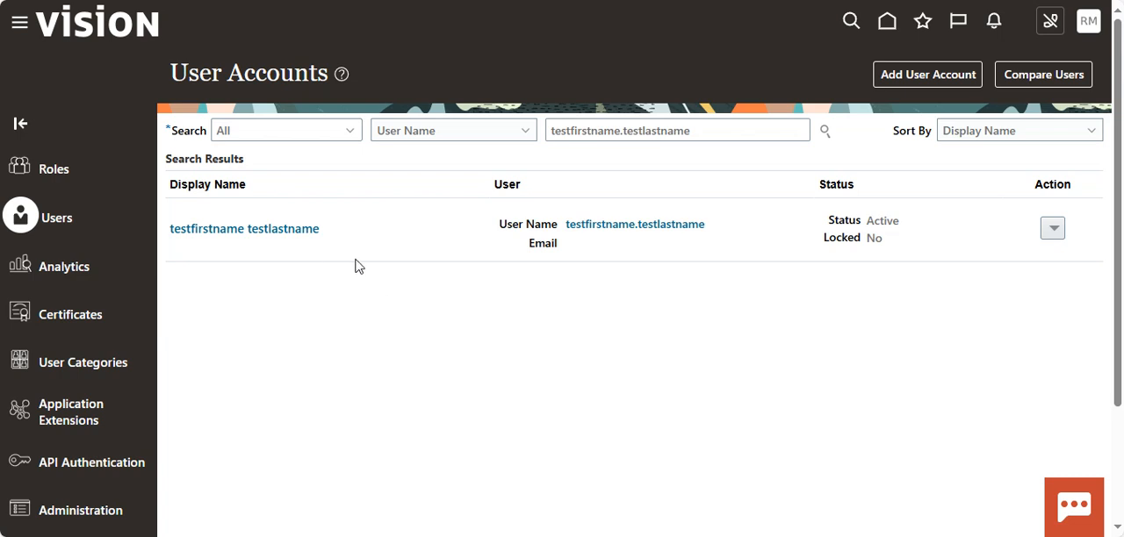
# Review the account details of testfirstname testlastname and return to the user accounts list.
pyautogui.click(247, 276)
pyautogui.click(270, 228)
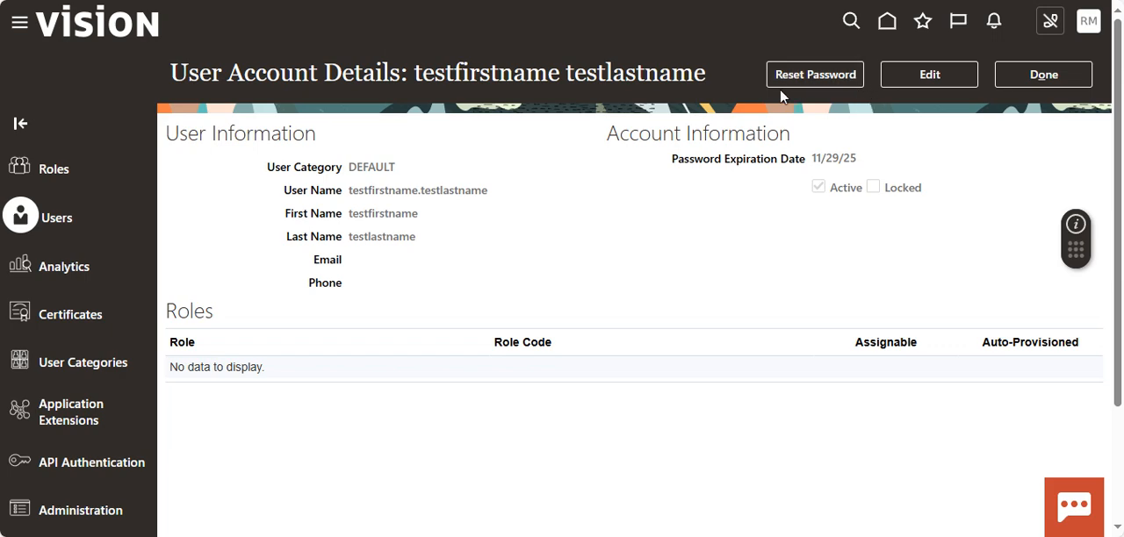
pyautogui.click(1070, 79)
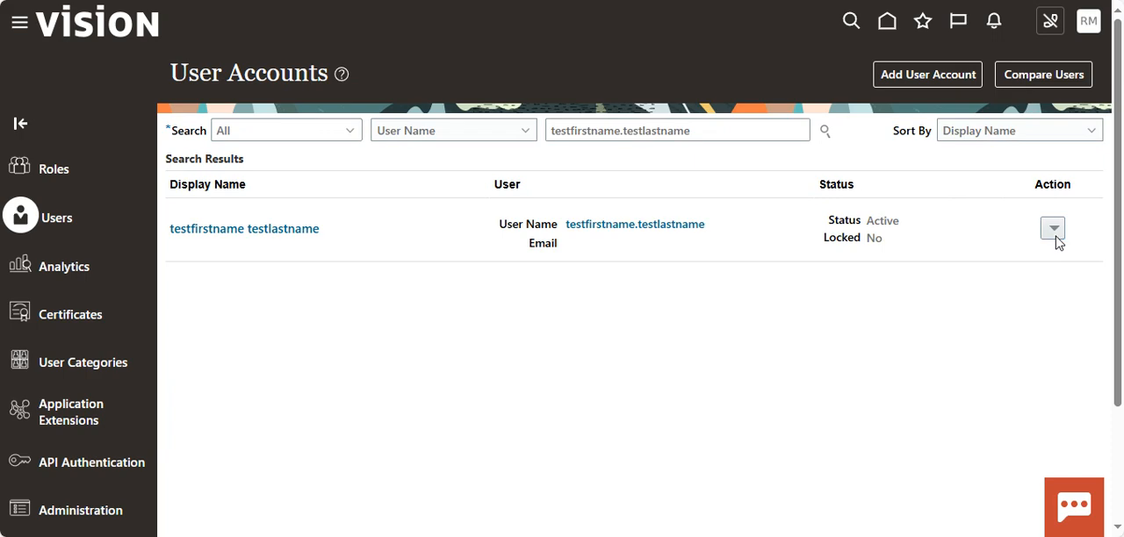
# Check the password reset options for the testfirstname testlastname account and close them without resetting.
pyautogui.click(1053, 230)
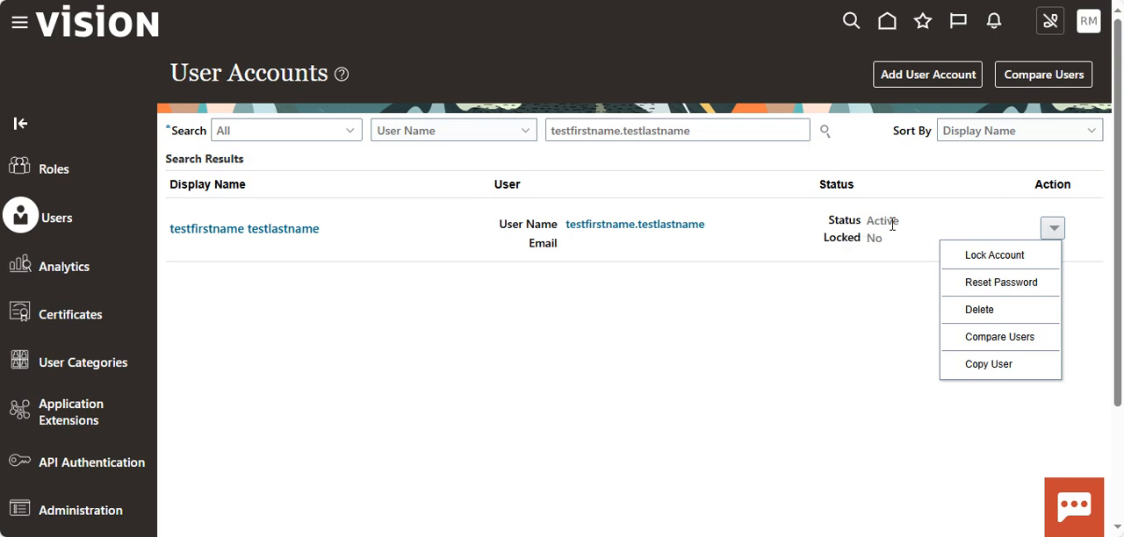
pyautogui.click(1001, 284)
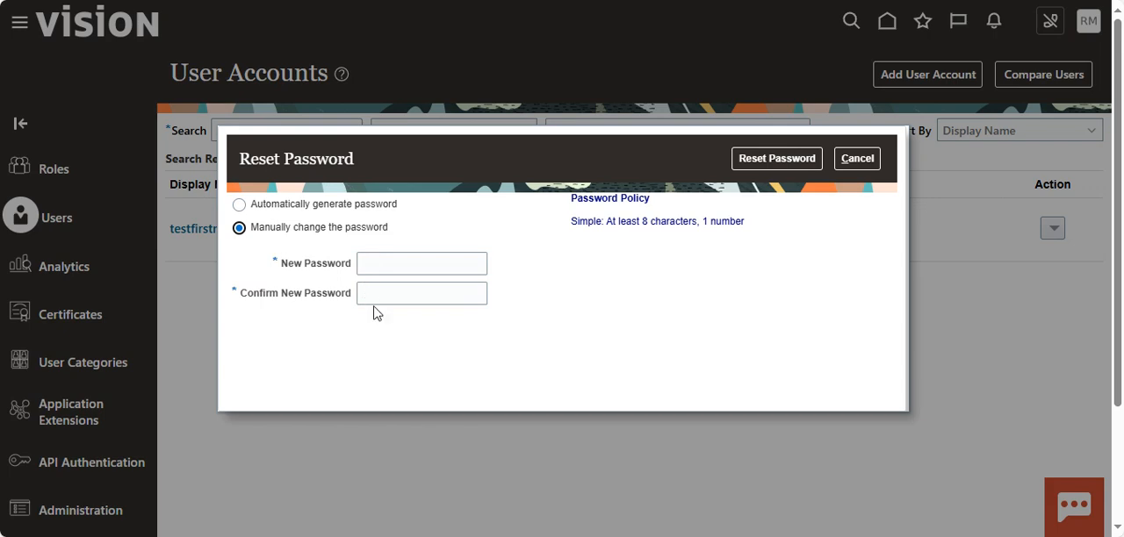
pyautogui.click(852, 161)
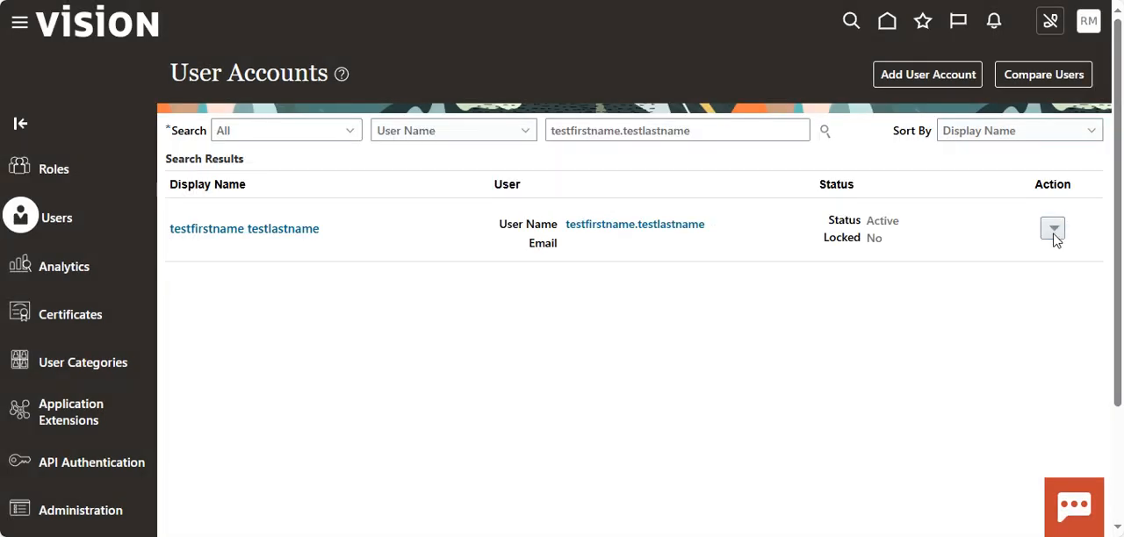
# Start a user comparison for the testfirstname testlastname account and choose the second user by searching for that person's user name.
pyautogui.click(1054, 232)
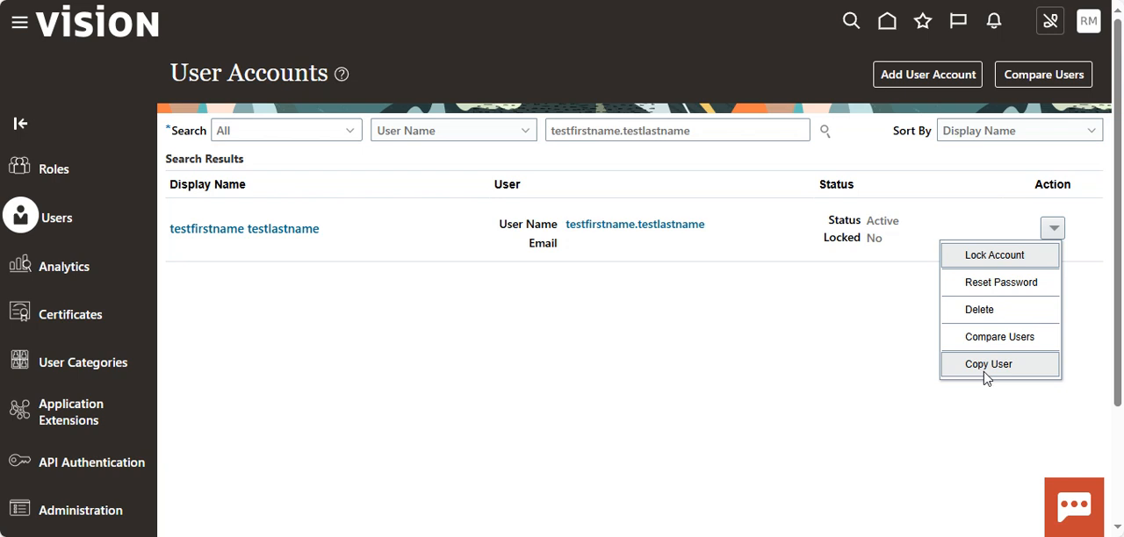
pyautogui.click(999, 337)
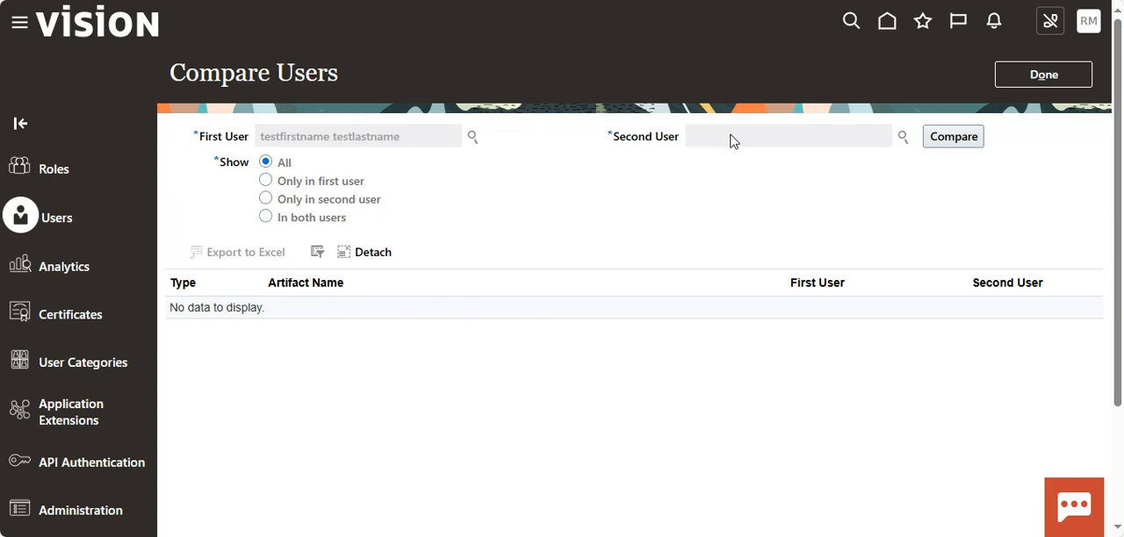
pyautogui.click(903, 138)
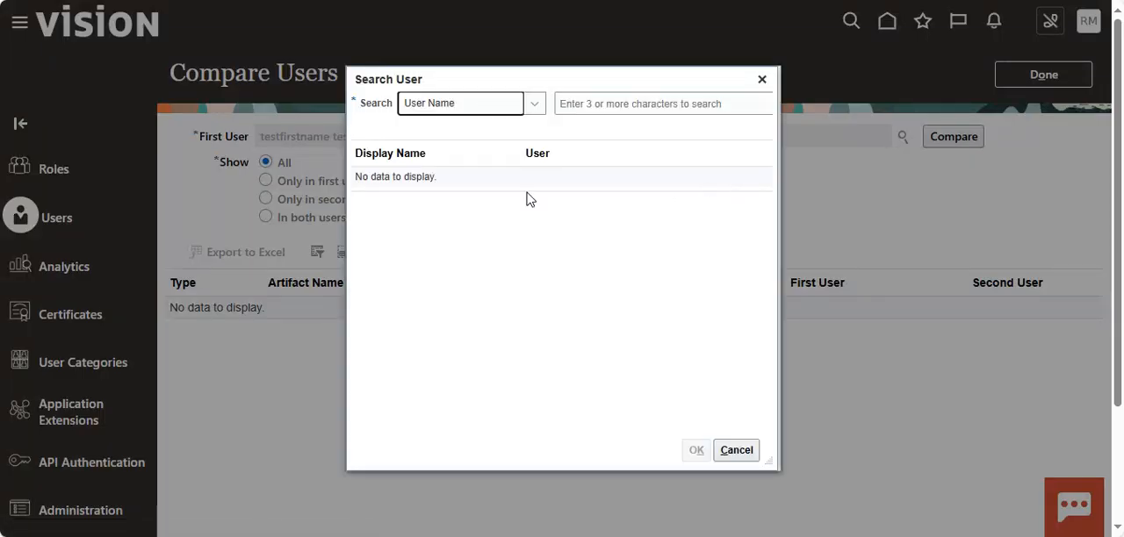
pyautogui.click(637, 103)
pyautogui.write('cu')
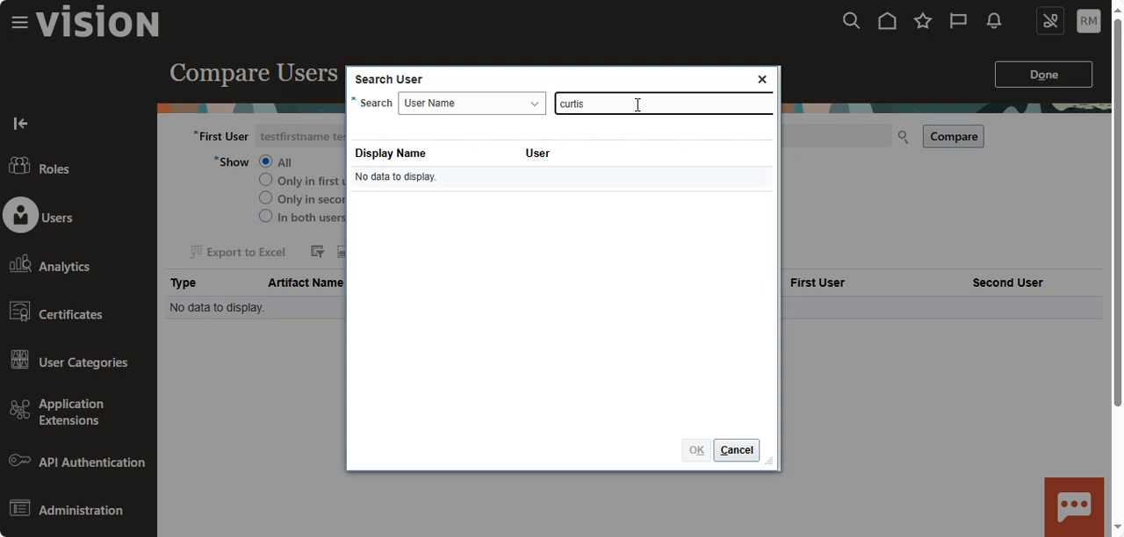
pyautogui.write('rtis')
pyautogui.press('Return')
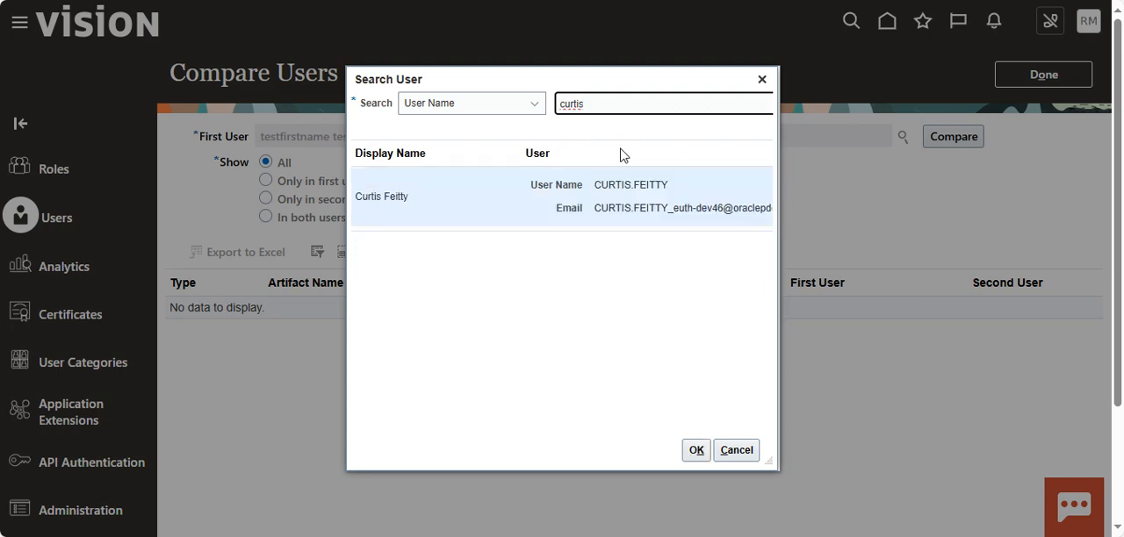
pyautogui.click(695, 450)
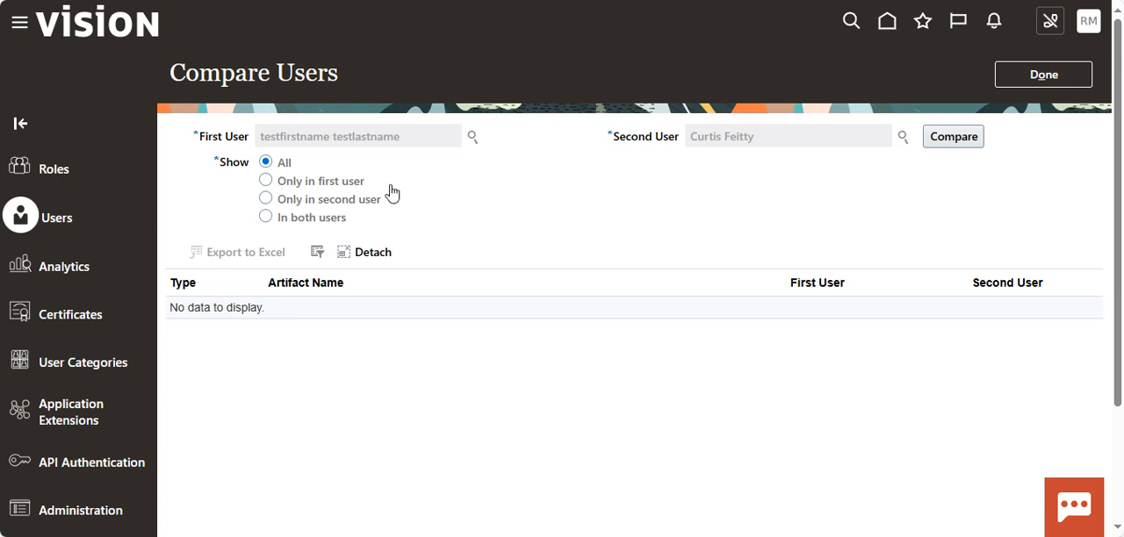
# Compare the two users, review their inherited roles in the comparison results, and return to the user accounts list.
pyautogui.click(963, 146)
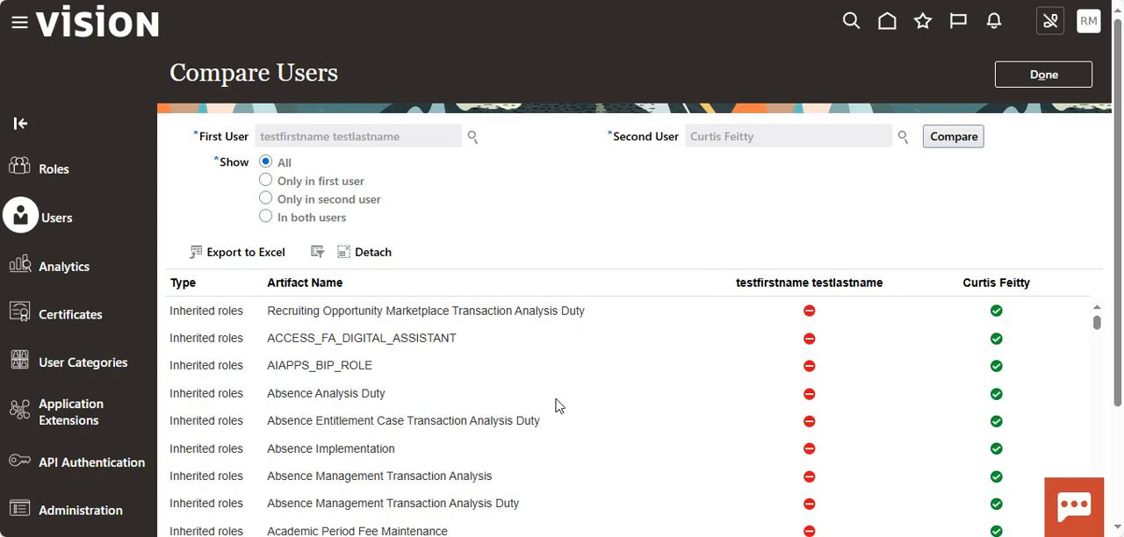
pyautogui.scroll(-1, 554, 402)
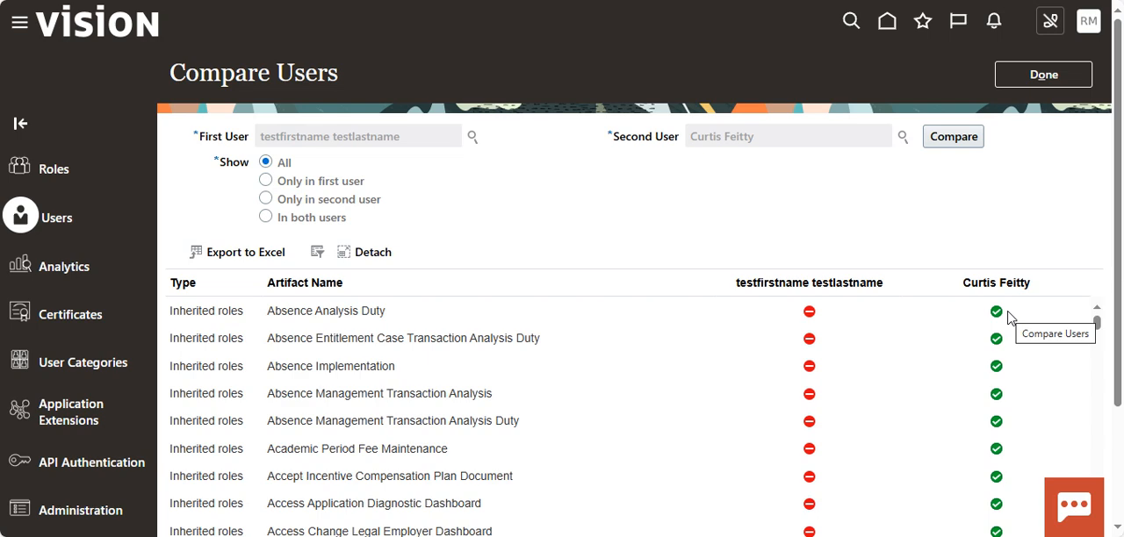
pyautogui.scroll(-3, 855, 430)
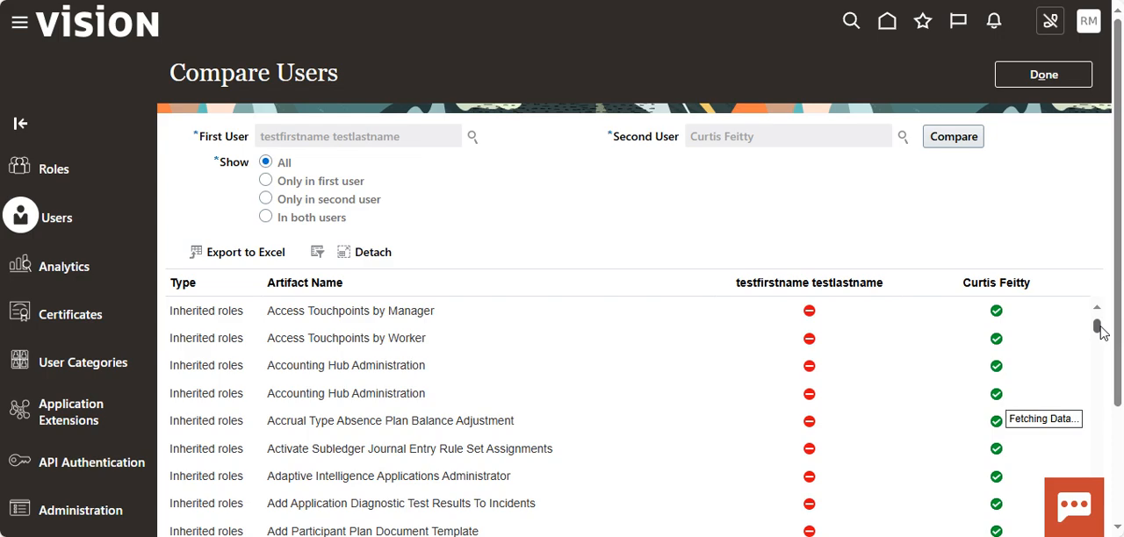
pyautogui.moveTo(1102, 332); pyautogui.dragTo(1103, 479)
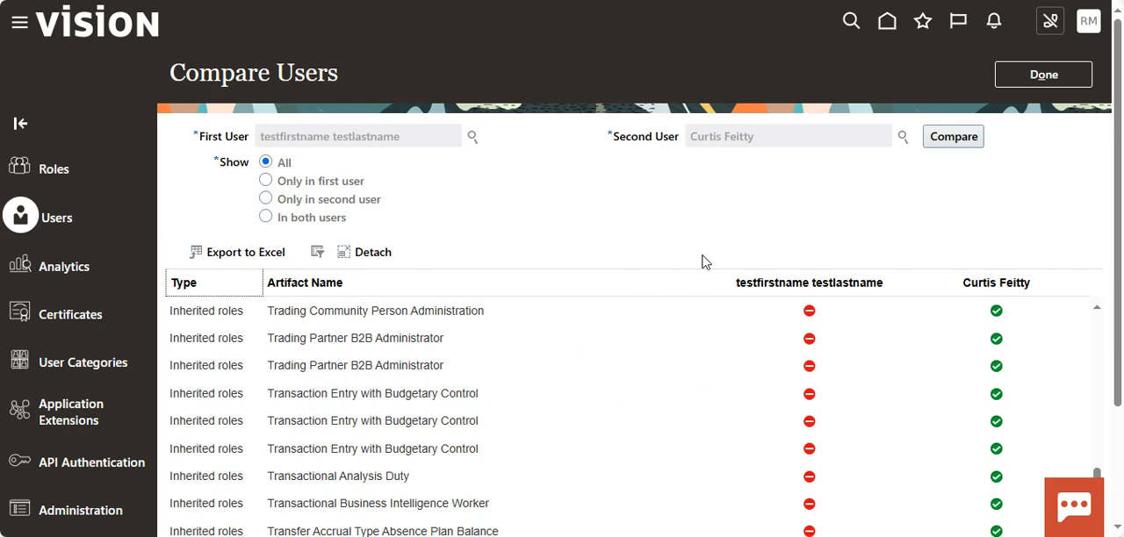
pyautogui.click(1039, 78)
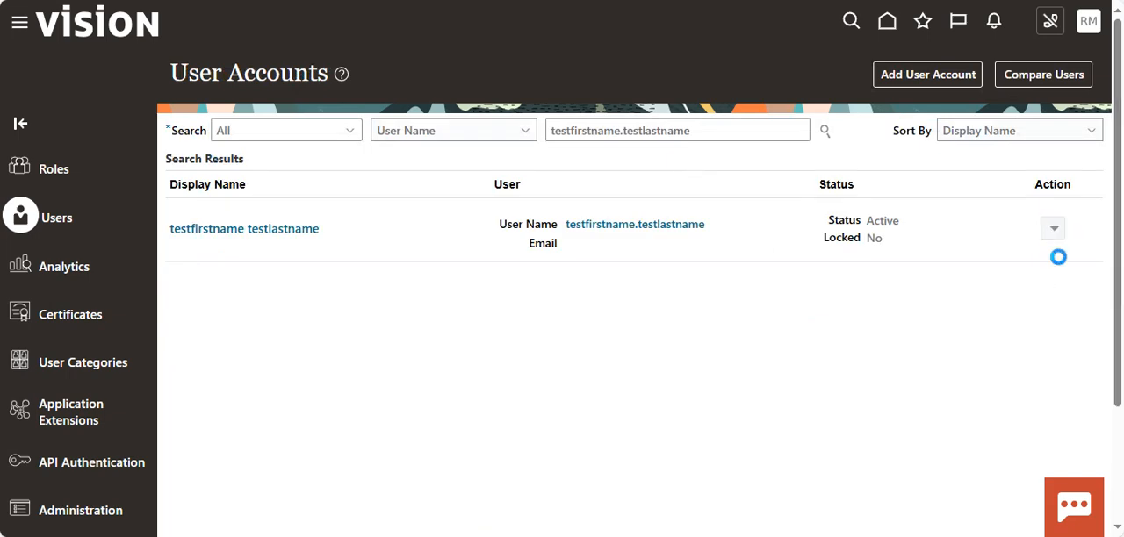
# Check the Copy User form for the testfirstname testlastname account, including its roles section, and cancel without saving.
pyautogui.click(1053, 229)
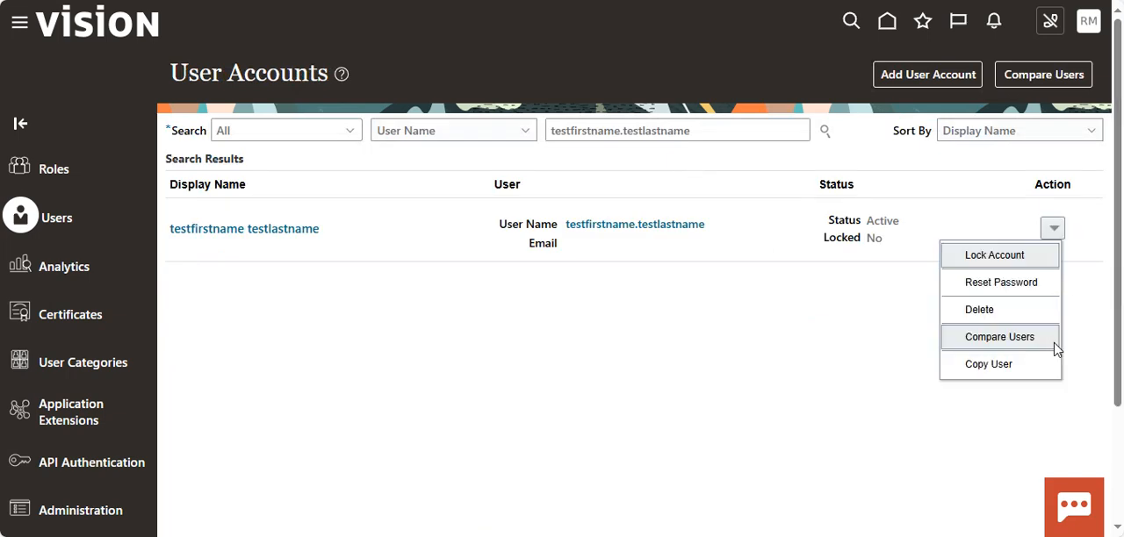
pyautogui.click(990, 367)
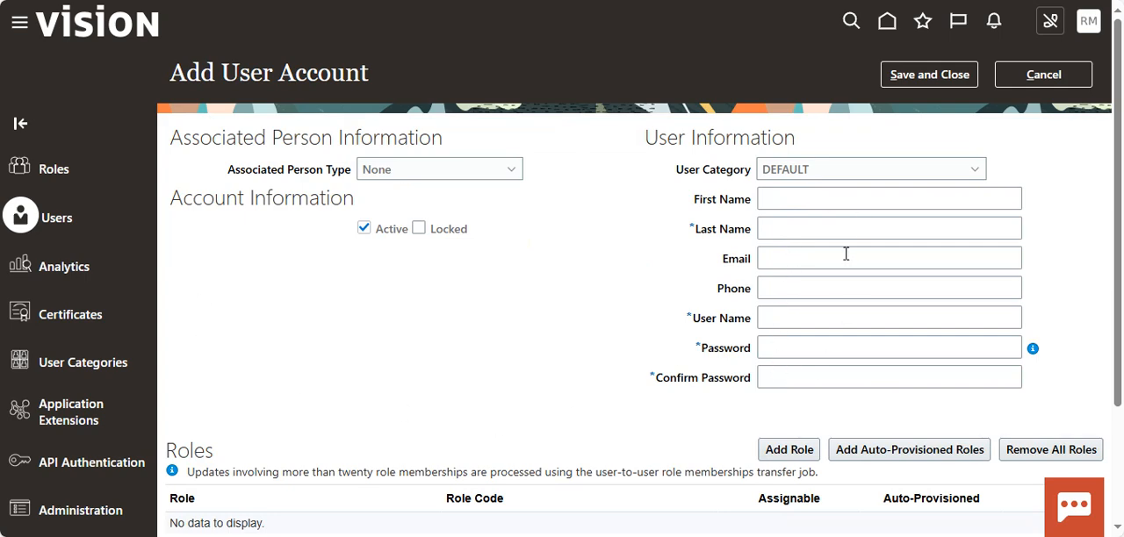
pyautogui.scroll(-2, 755, 373)
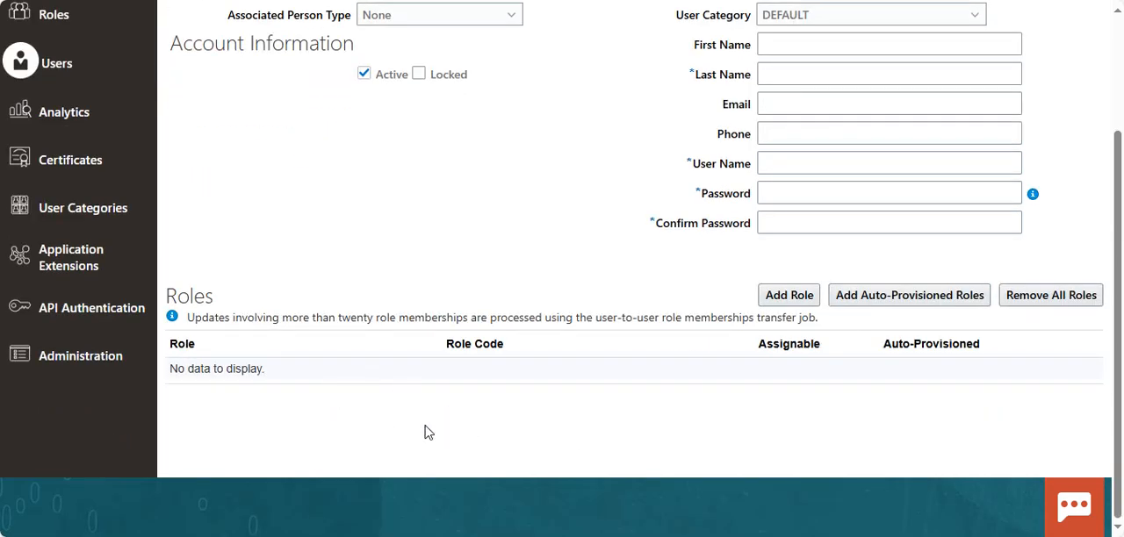
pyautogui.scroll(2, 474, 438)
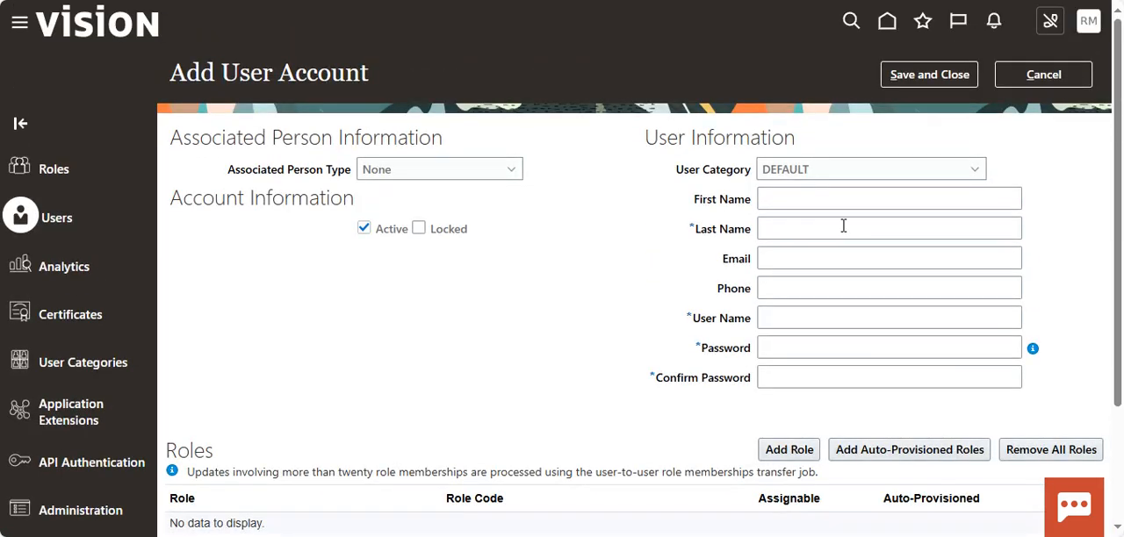
pyautogui.click(1045, 75)
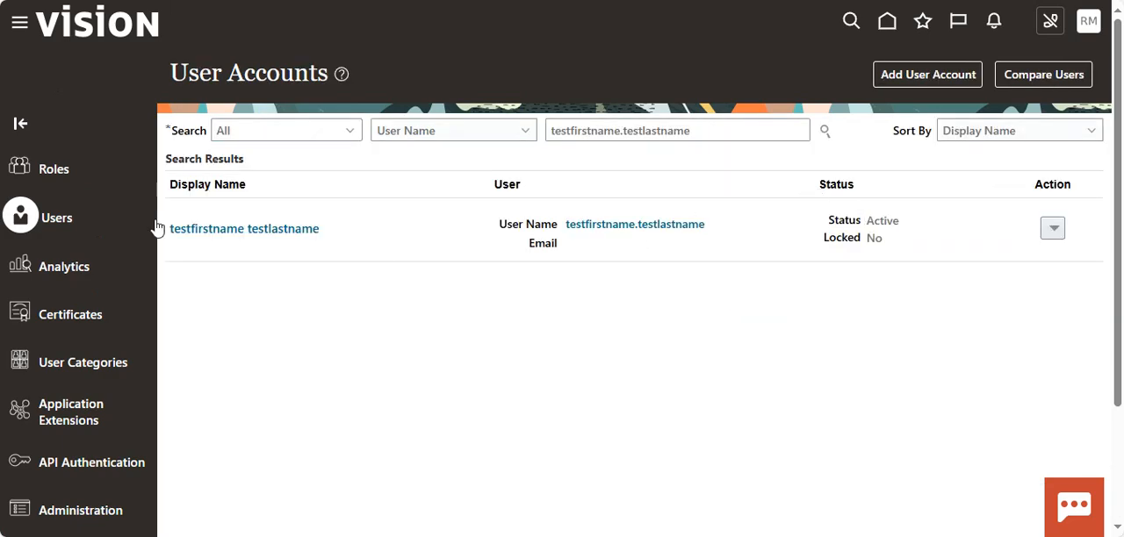
# Open the testfirstname testlastname account for editing.
pyautogui.click(268, 230)
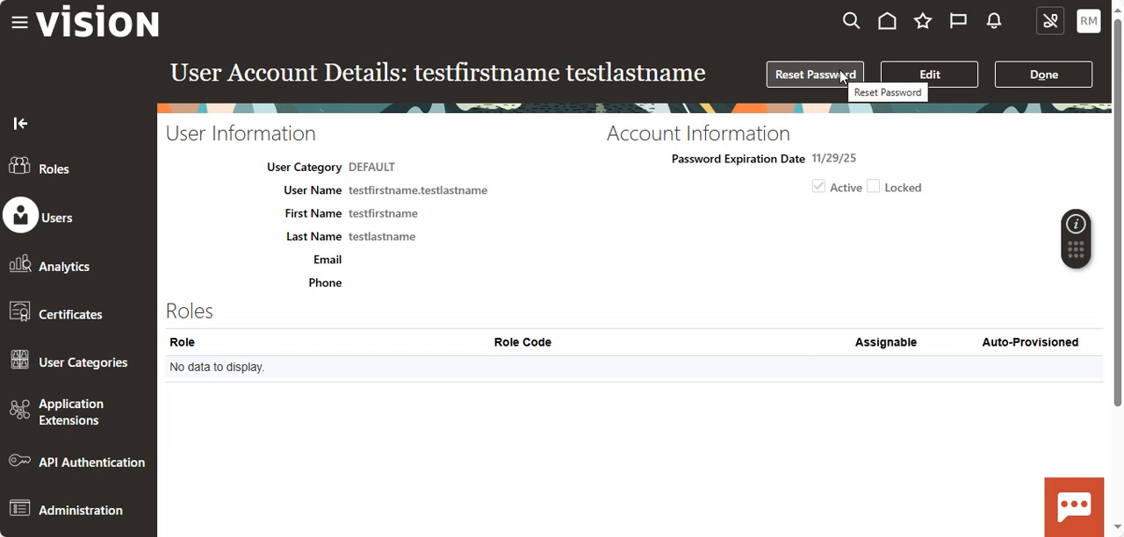
pyautogui.click(947, 78)
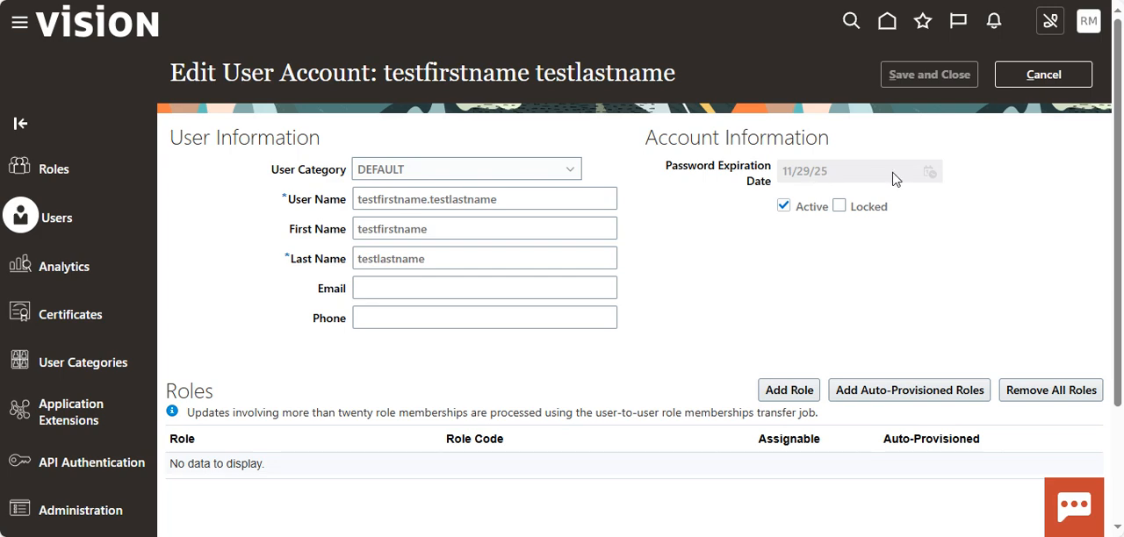
pyautogui.scroll(-3, 428, 354)
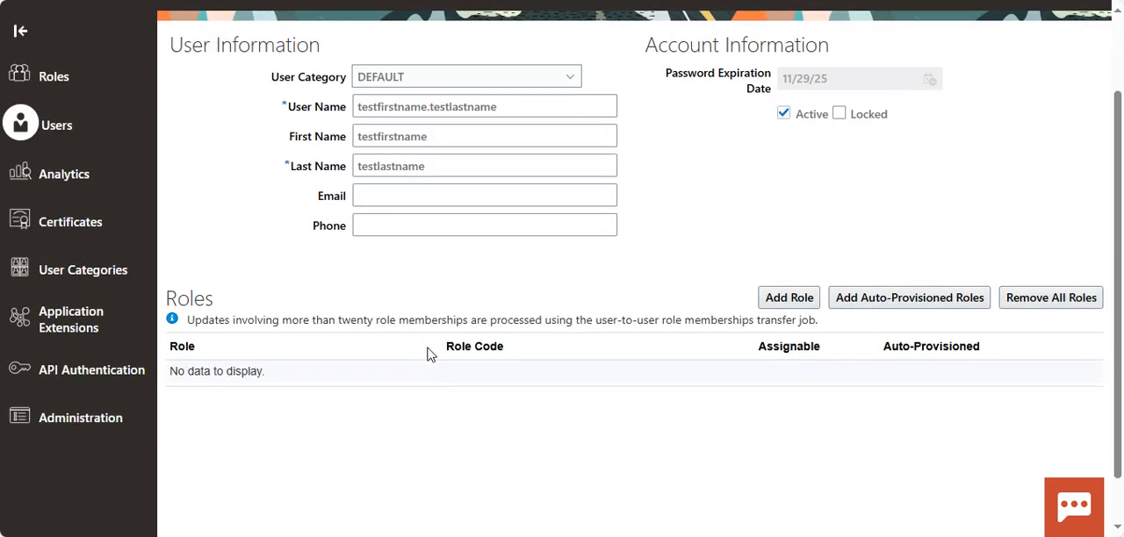
# Add the Human Resource Analyst role with code ORA_PER_HUMAN_RESOURCE_ANALYST_JOB to the account.
pyautogui.click(783, 238)
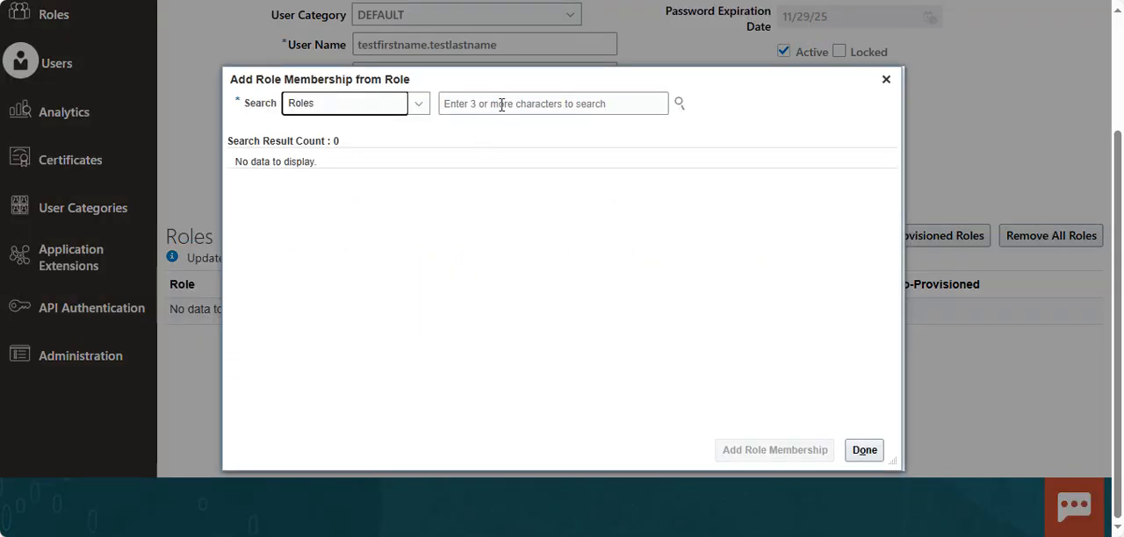
pyautogui.click(550, 105)
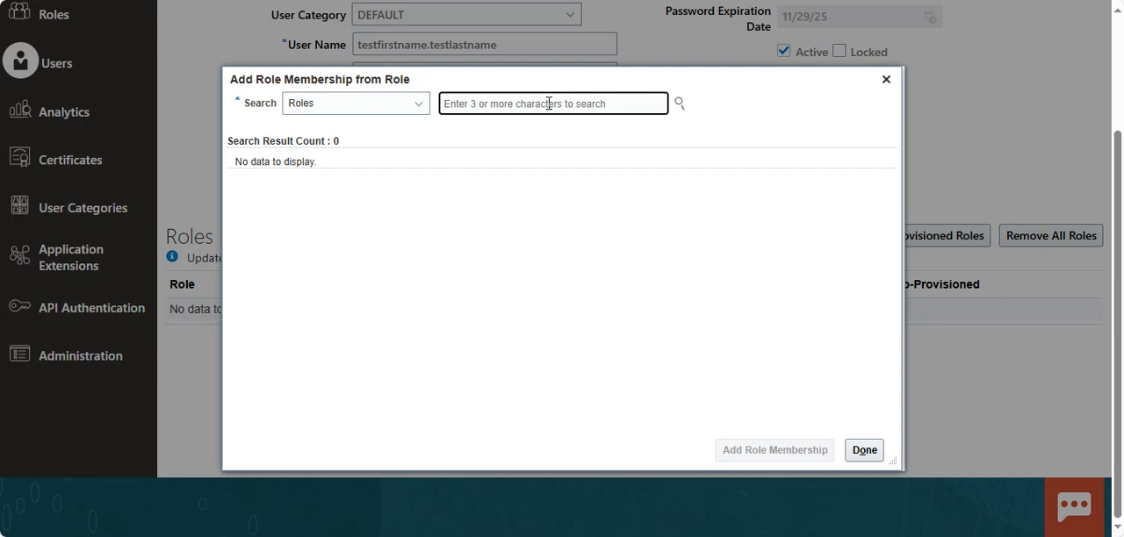
pyautogui.write('hu')
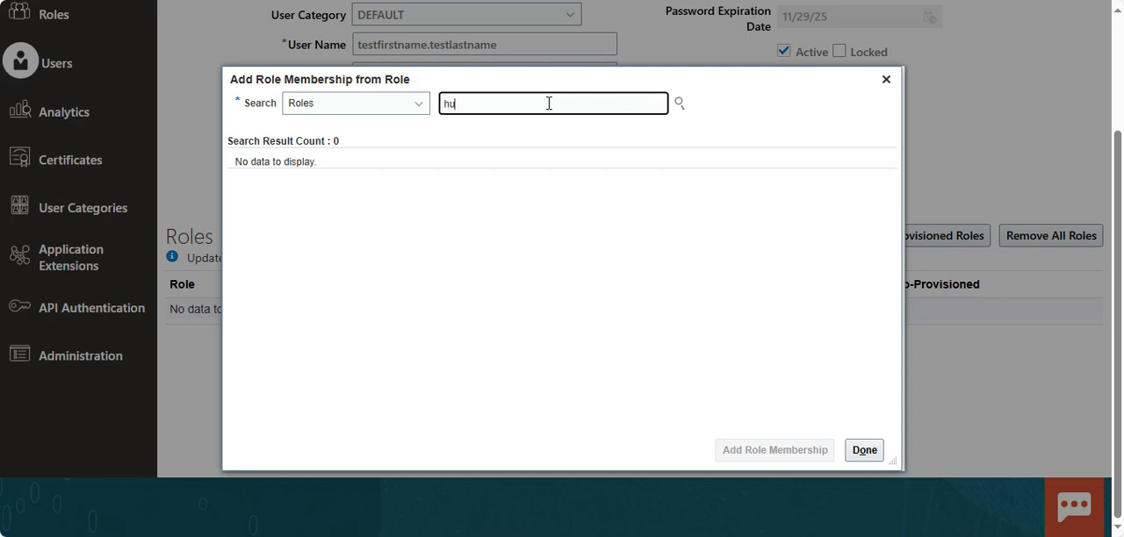
pyautogui.write('man')
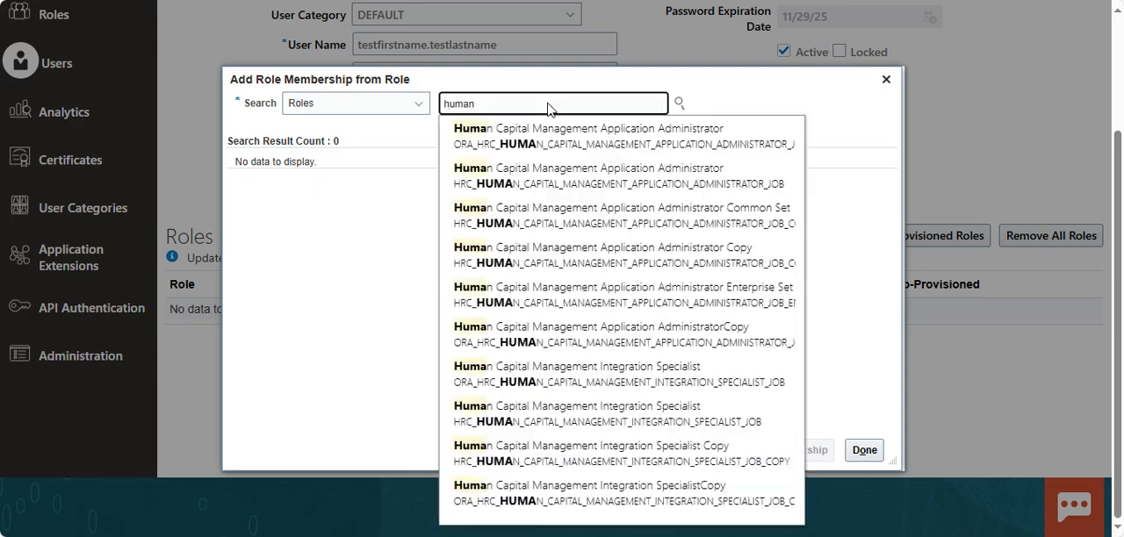
pyautogui.write('es')
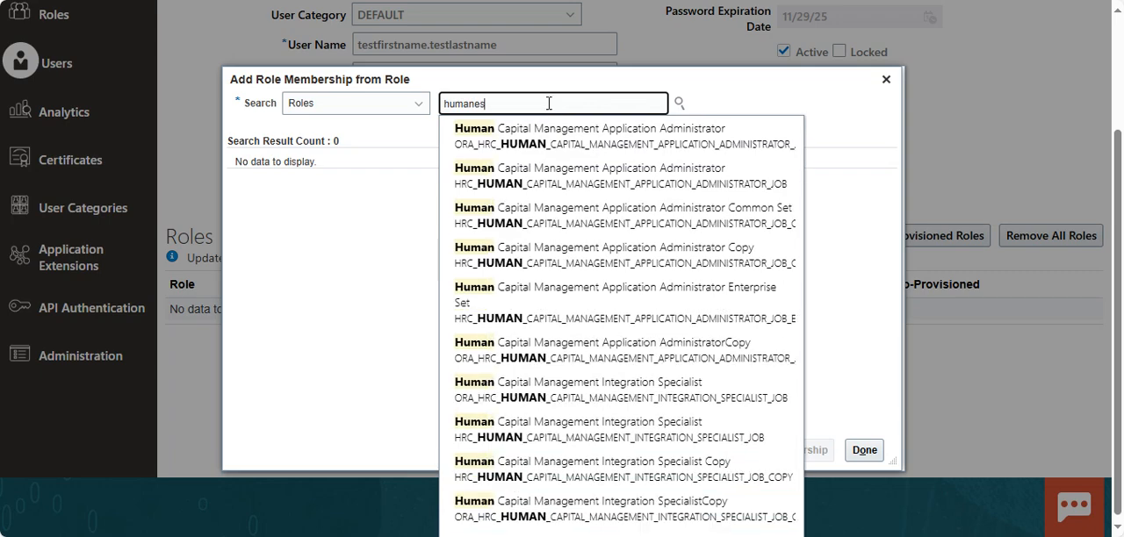
pyautogui.write('ou')
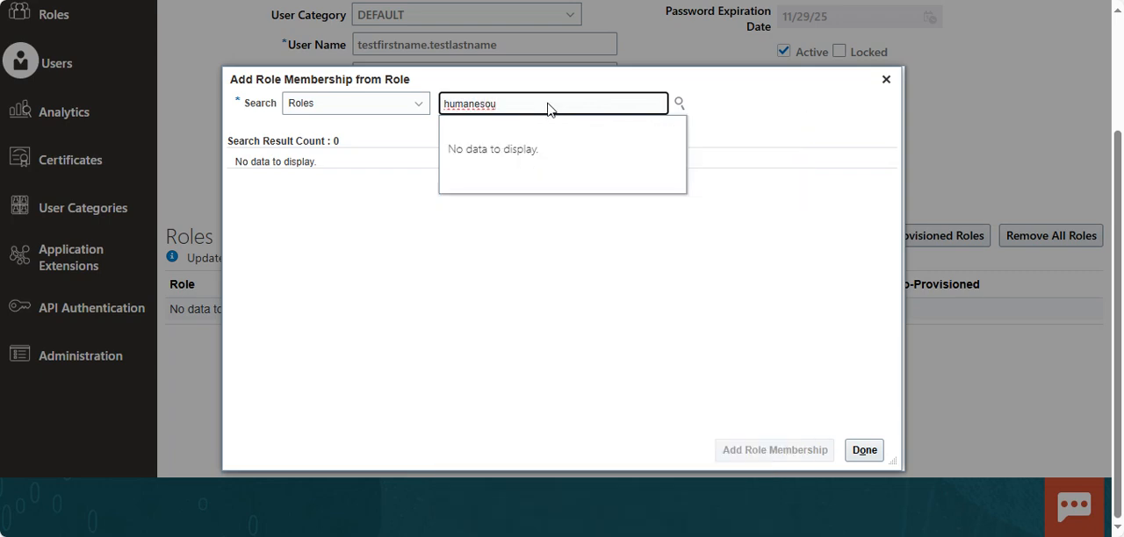
pyautogui.press('BackSpace')
pyautogui.press('BackSpace')
pyautogui.press('BackSpace')
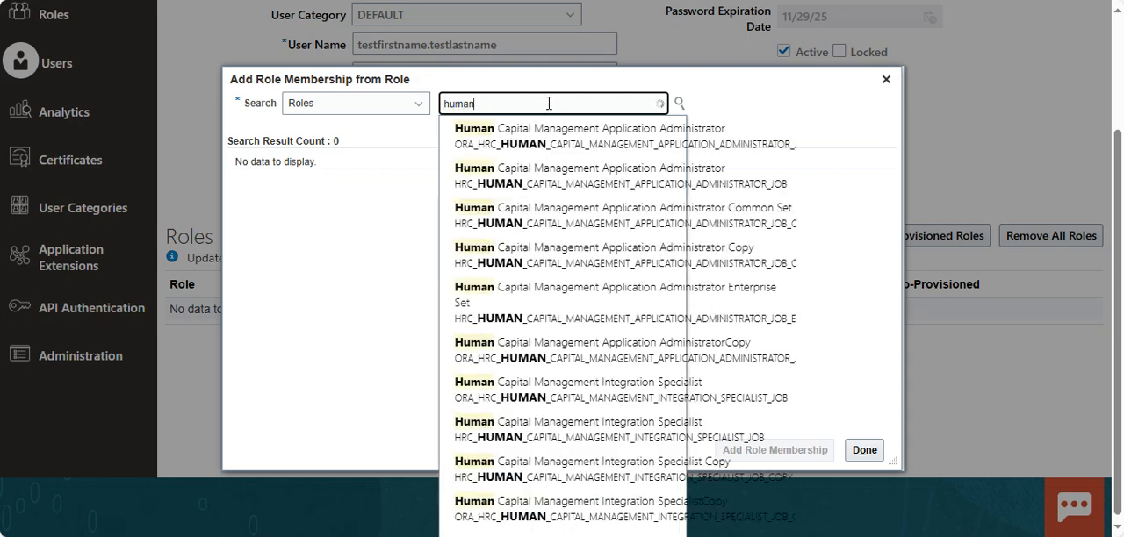
pyautogui.write('res')
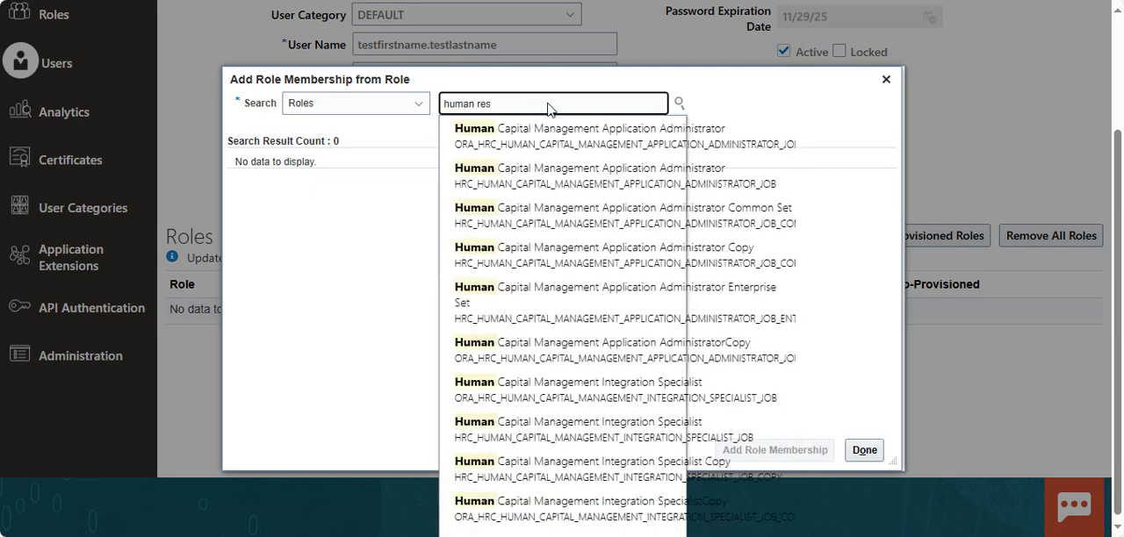
pyautogui.write('e')
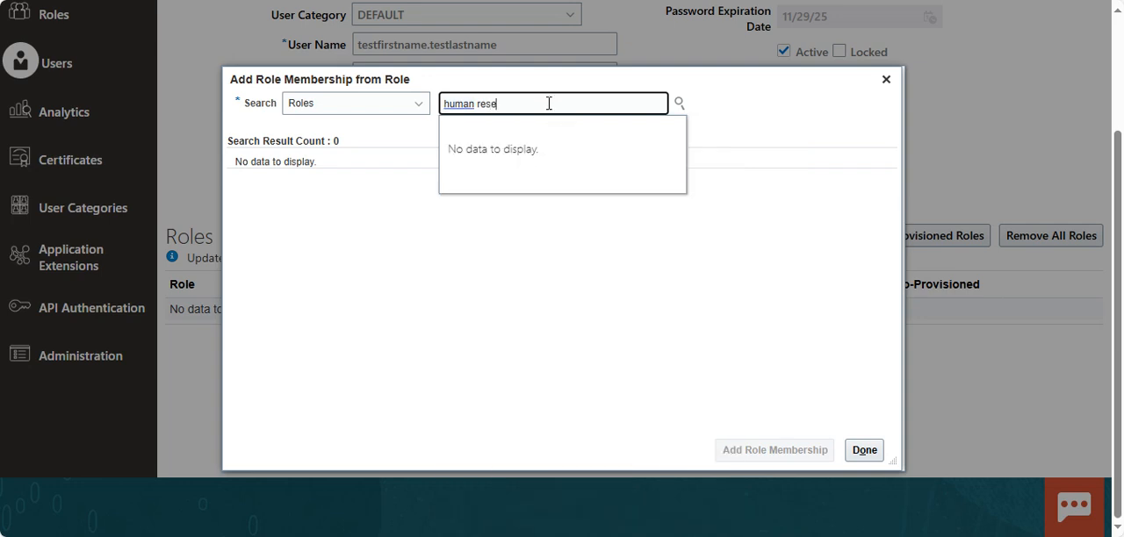
pyautogui.press('BackSpace')
pyautogui.write('o')
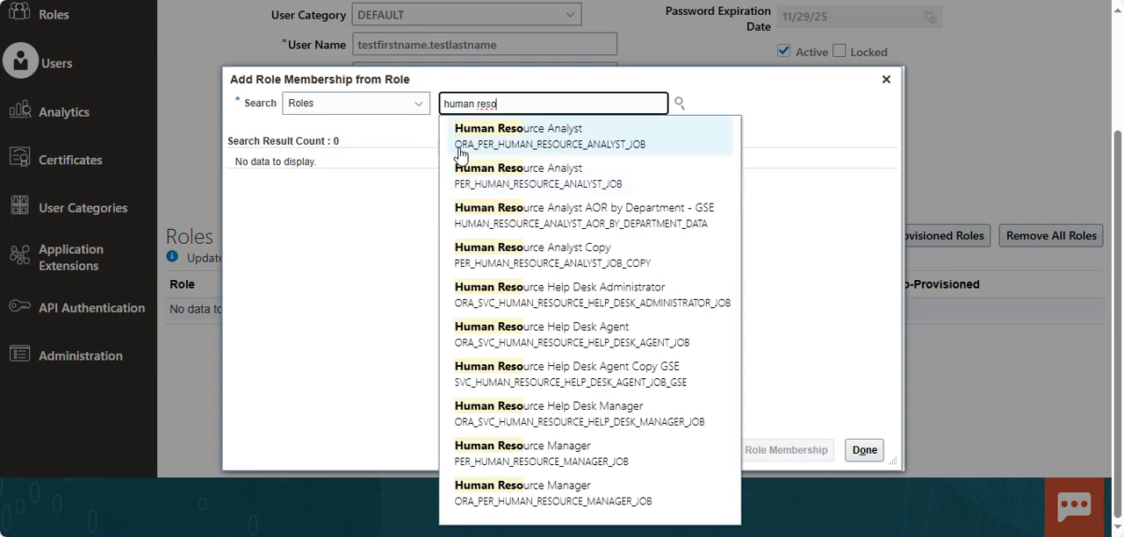
pyautogui.click(549, 139)
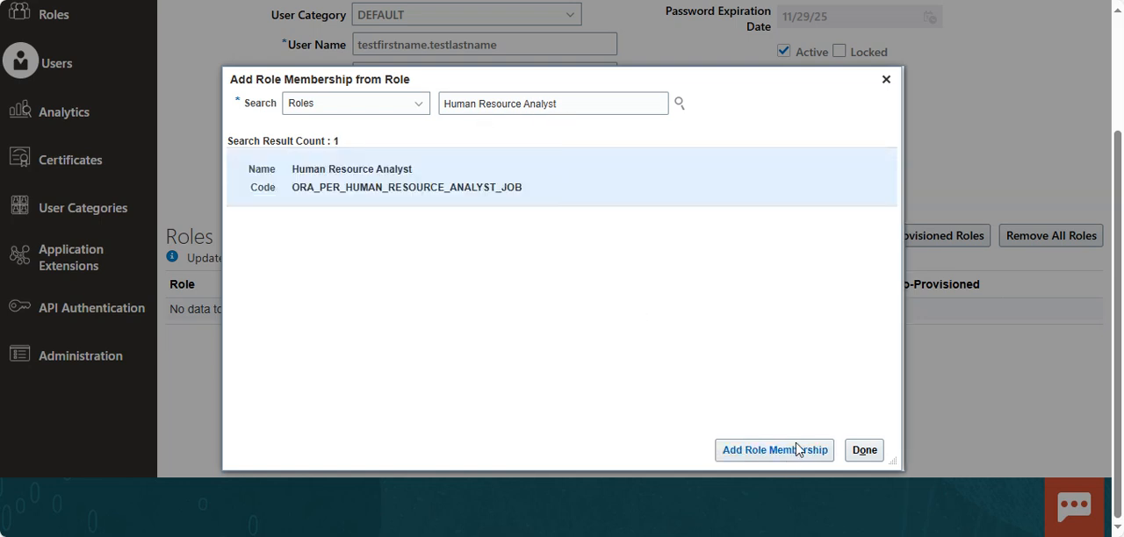
pyautogui.click(796, 450)
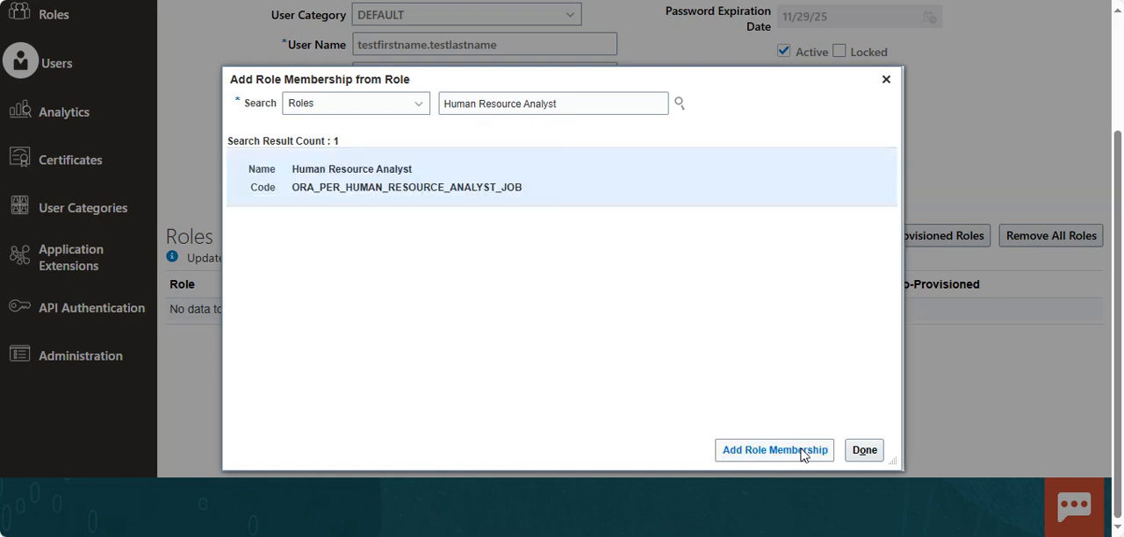
# Add the Human Resource Manager role with code ORA_PER_HUMAN_RESOURCE_MANAGER_JOB to the account.
pyautogui.click(579, 107)
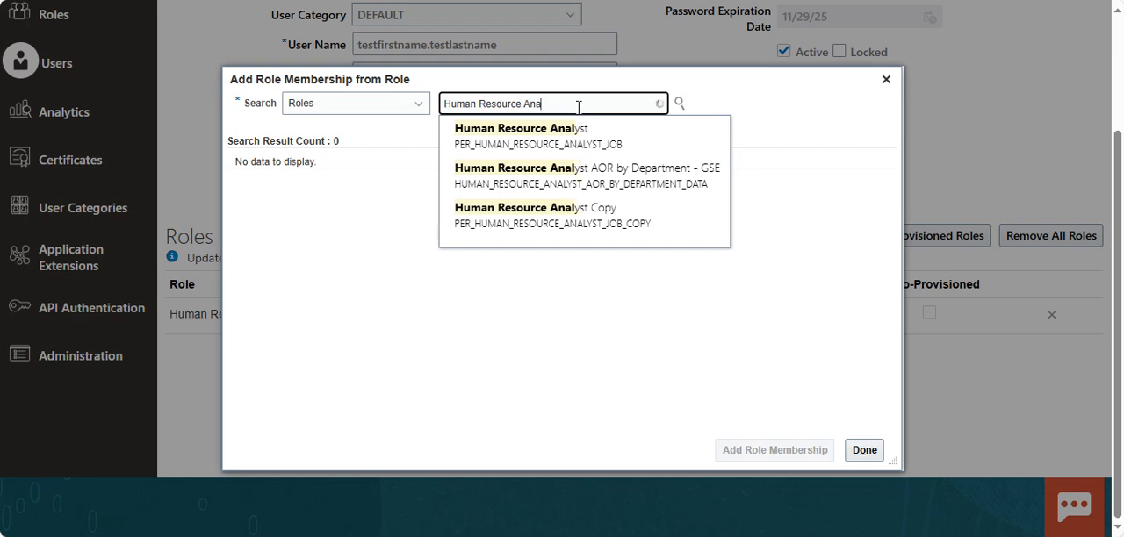
pyautogui.press('BackSpace')
pyautogui.press('BackSpace')
pyautogui.press('BackSpace')
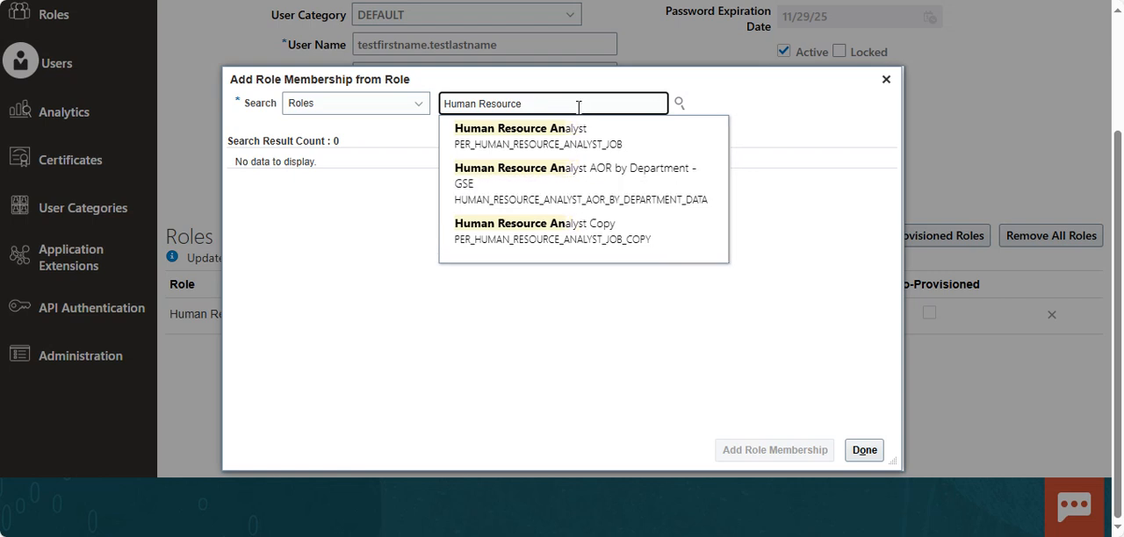
pyautogui.write('manager')
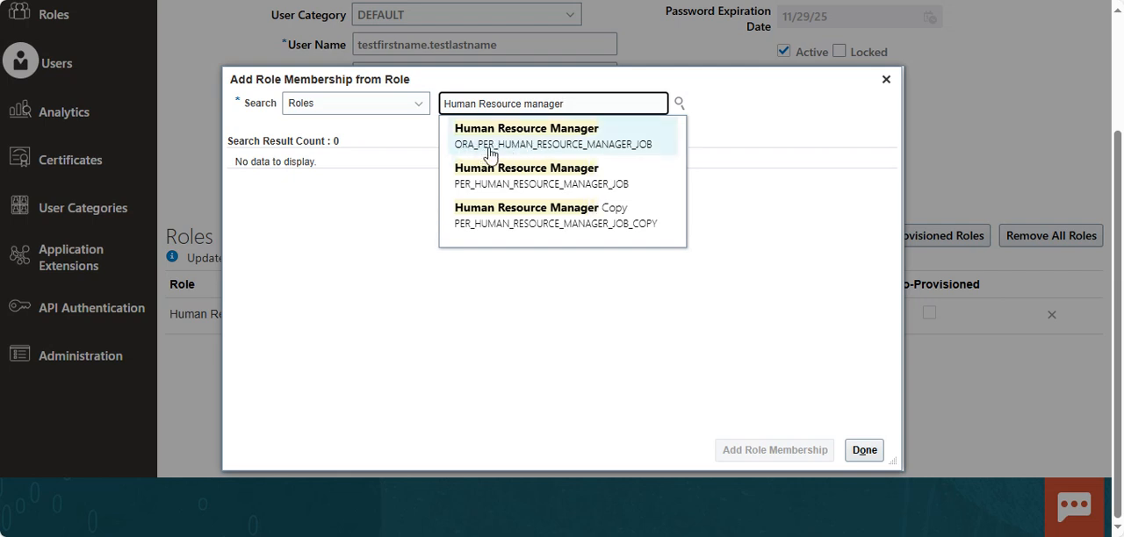
pyautogui.click(526, 144)
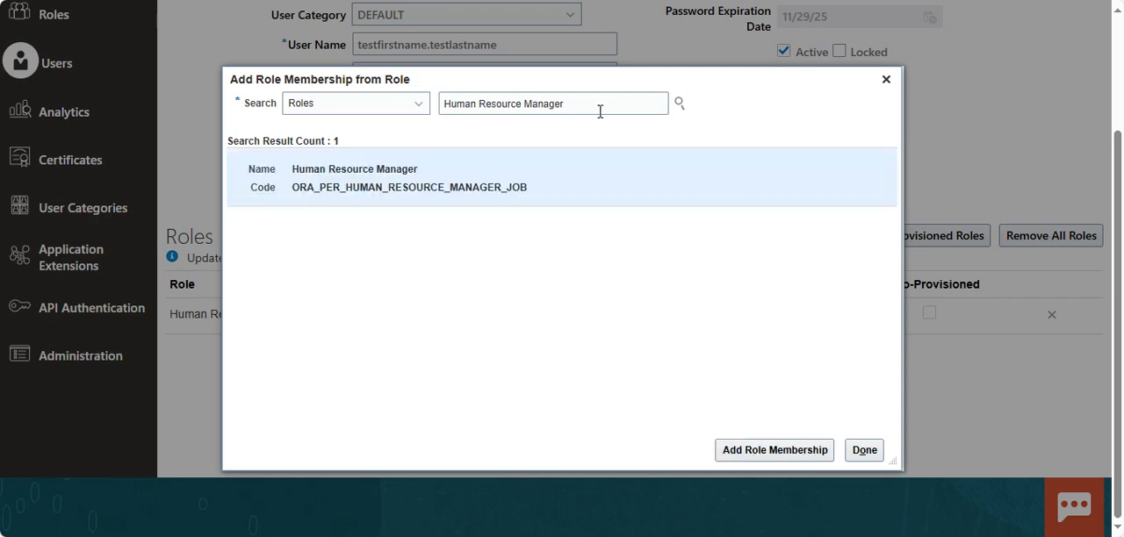
pyautogui.click(767, 451)
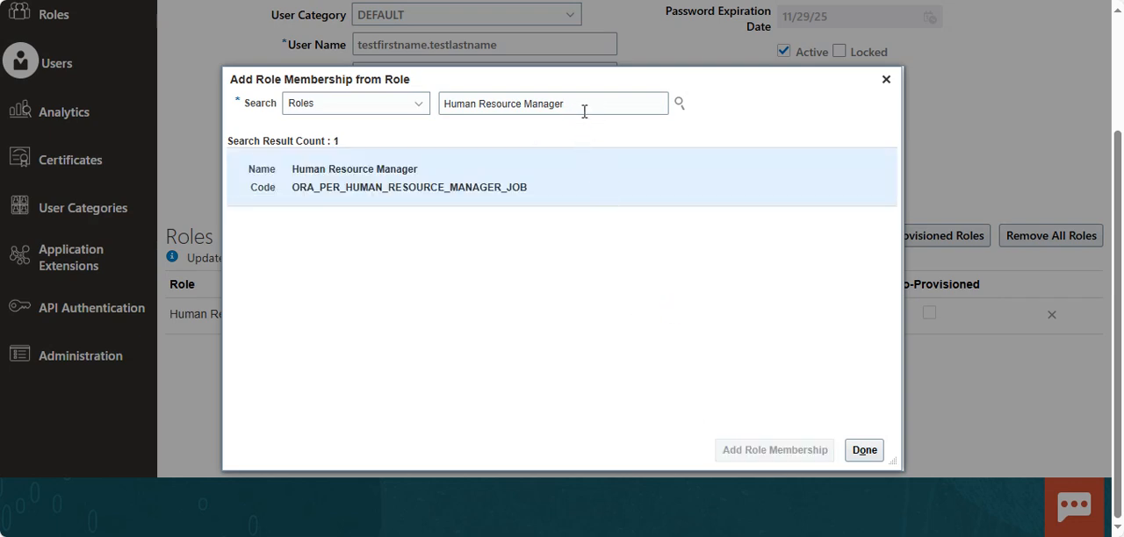
# Add the Human Resource Specialist role with code ORA_PER_HUMAN_RESOURCE_SPECIALIST_JOB to the account.
pyautogui.click(584, 104)
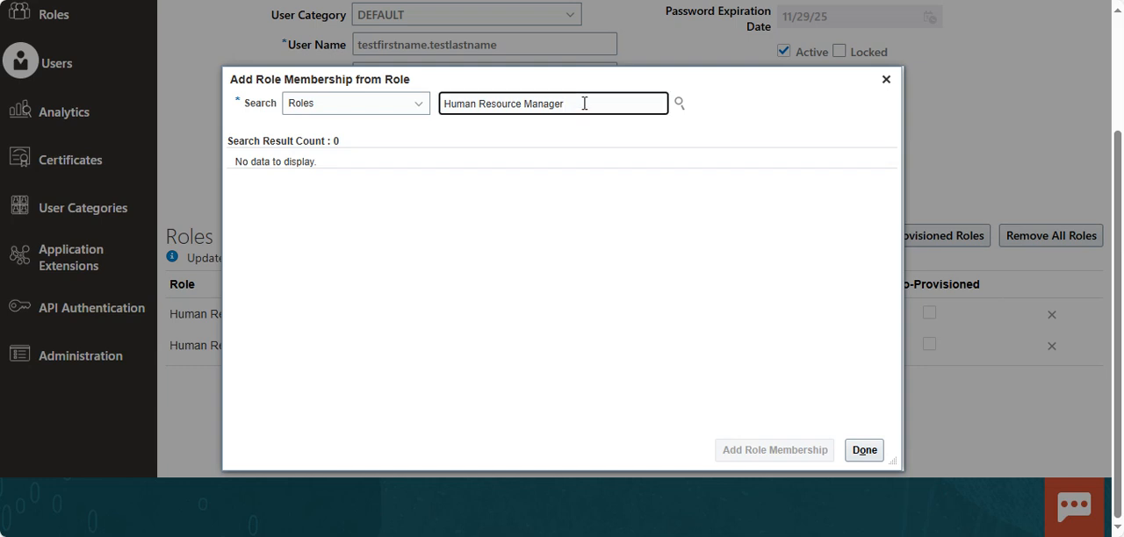
pyautogui.moveTo(584, 104); pyautogui.dragTo(444, 101)
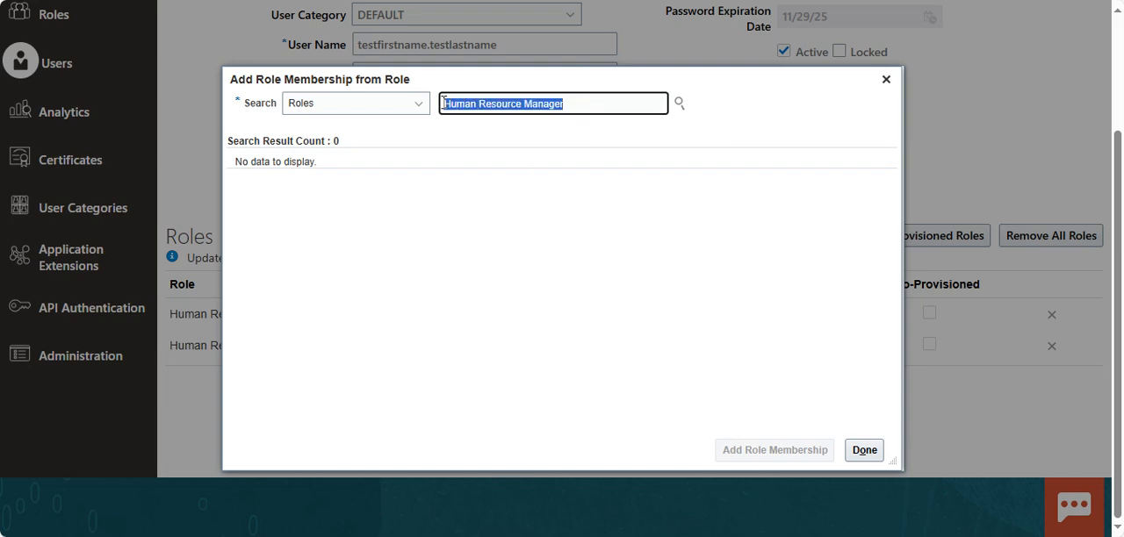
pyautogui.click(574, 103)
pyautogui.hotkey('ctrl', 'shift', 'Left')
pyautogui.hotkey('shift', 'Left')
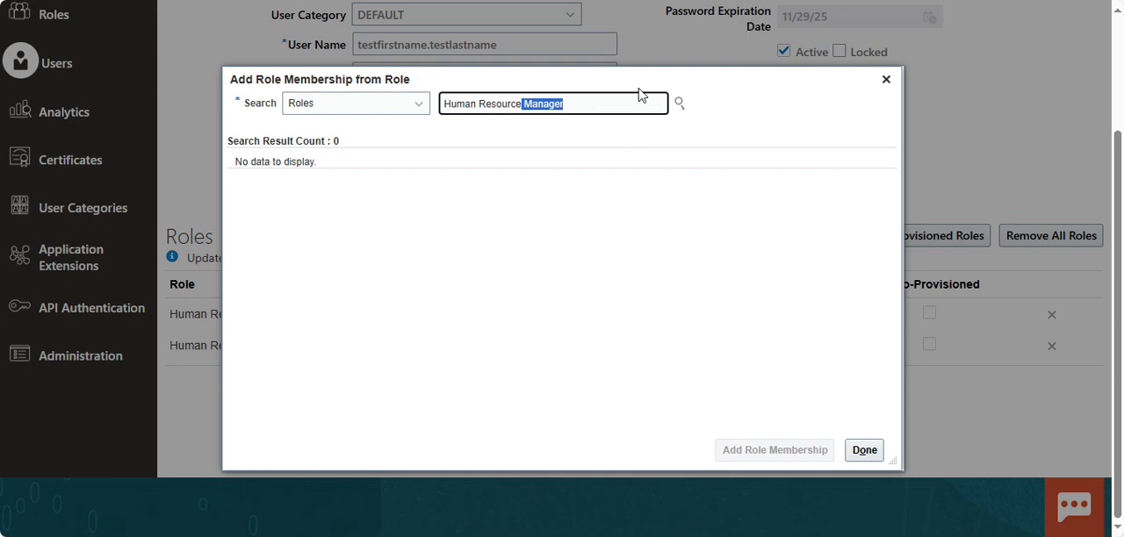
pyautogui.moveTo(638, 88); pyautogui.dragTo(693, 173)
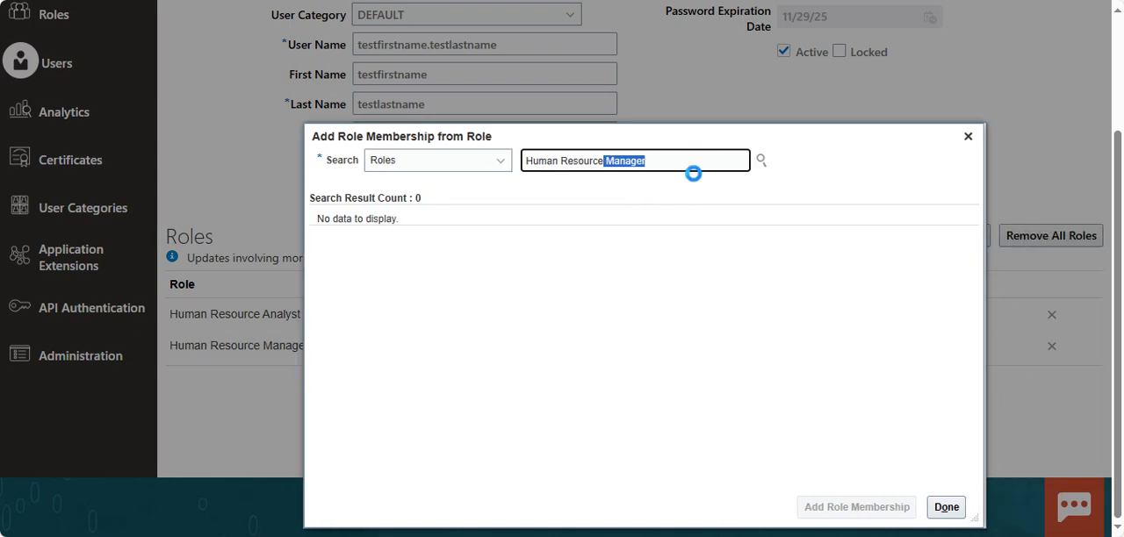
pyautogui.write('speccia')
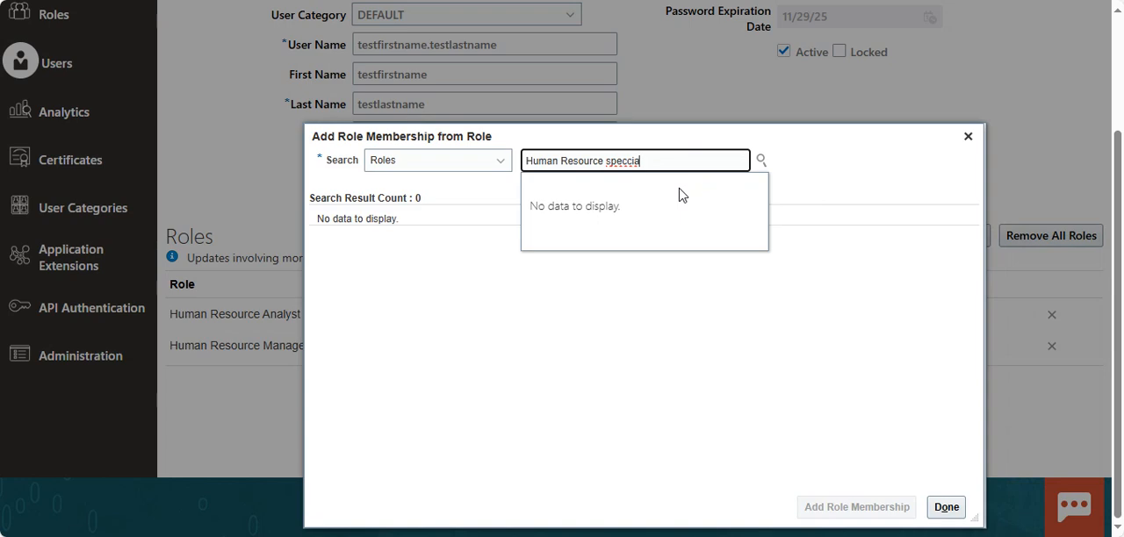
pyautogui.press('BackSpace')
pyautogui.press('BackSpace')
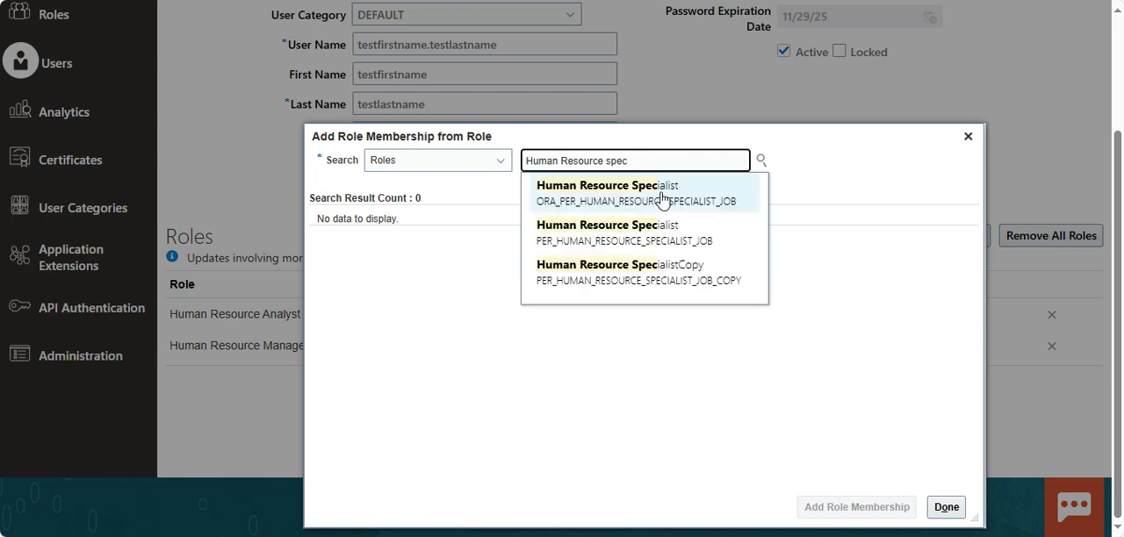
pyautogui.click(662, 199)
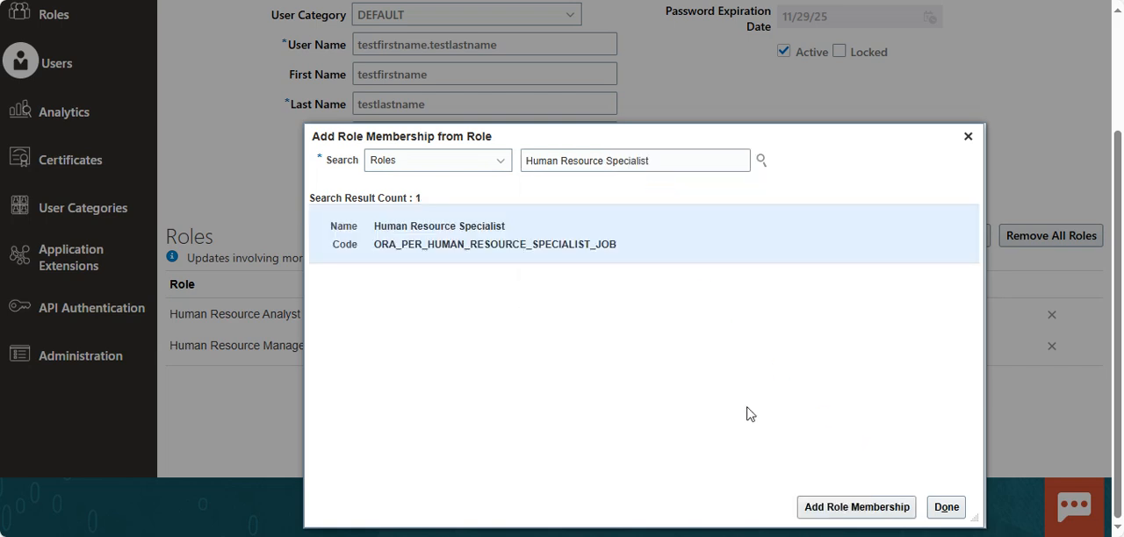
pyautogui.click(860, 508)
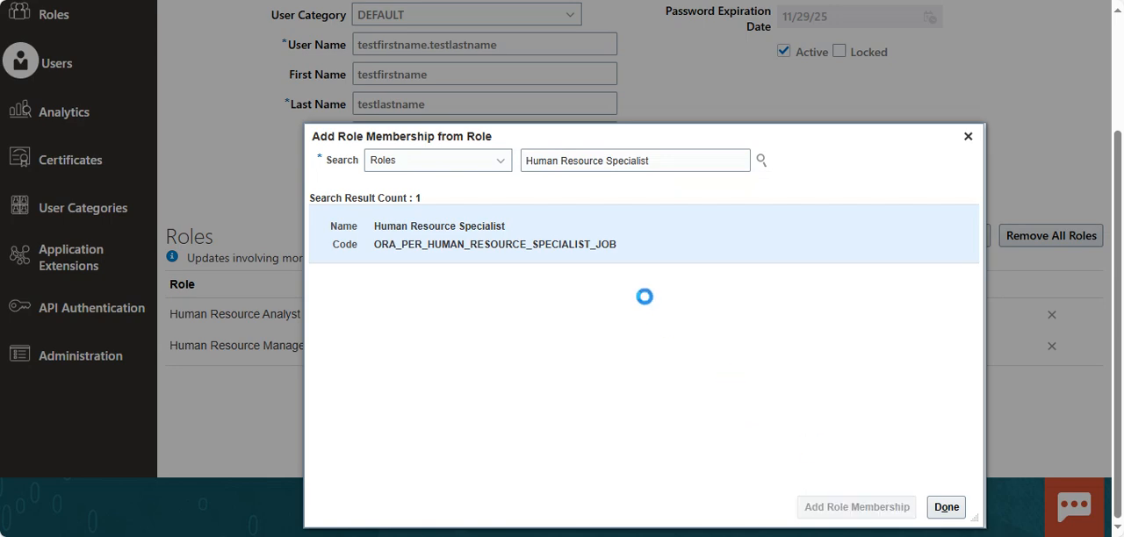
# Add the IT Security Manager role with code ORA_FND_IT_SECURITY_MANAGER_JOB to the account.
pyautogui.moveTo(651, 160); pyautogui.dragTo(500, 159)
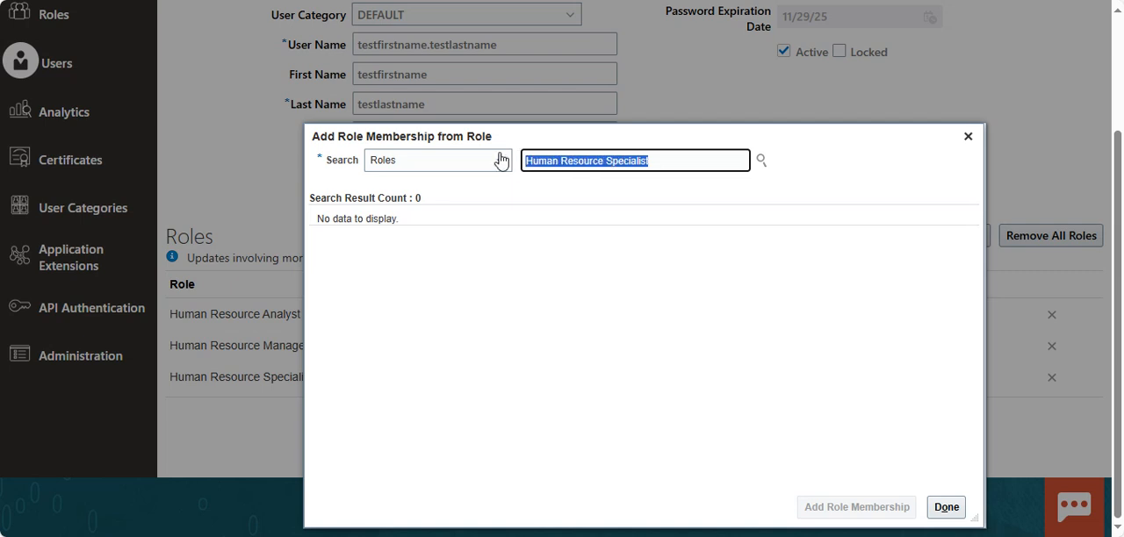
pyautogui.press('BackSpace')
pyautogui.write('it sec')
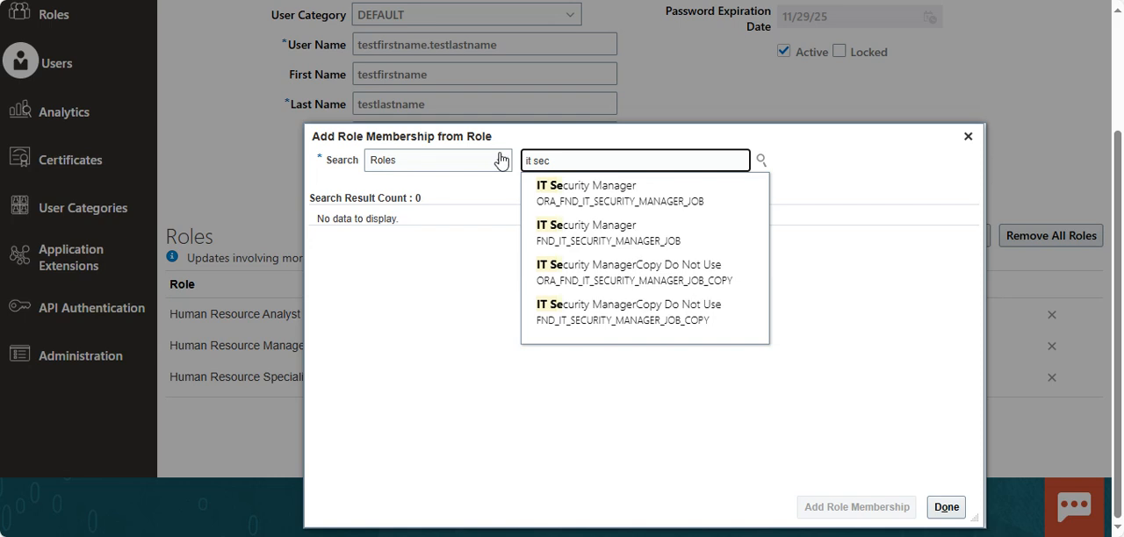
pyautogui.click(586, 190)
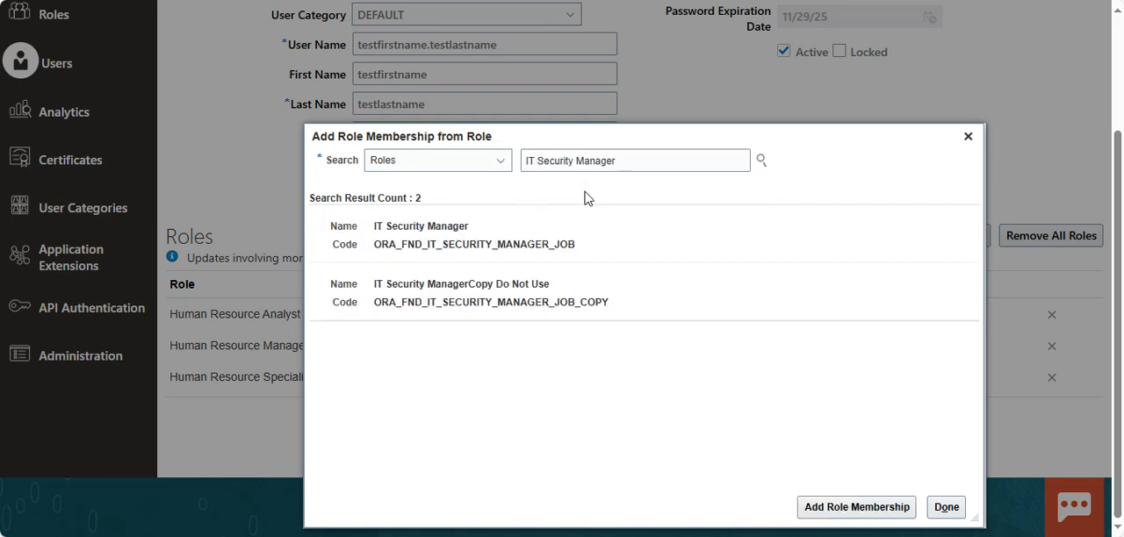
pyautogui.click(505, 241)
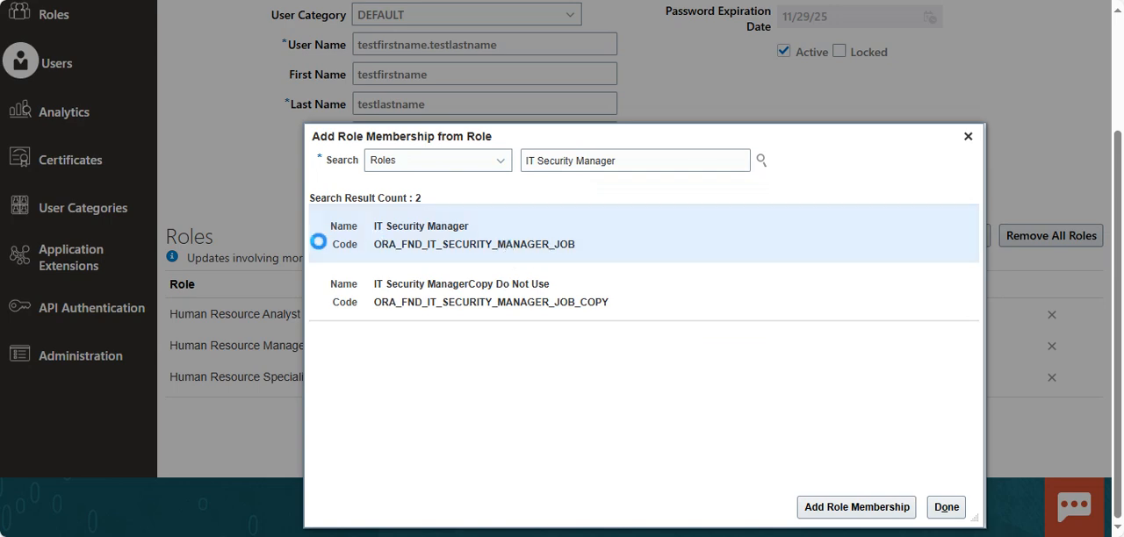
pyautogui.click(850, 510)
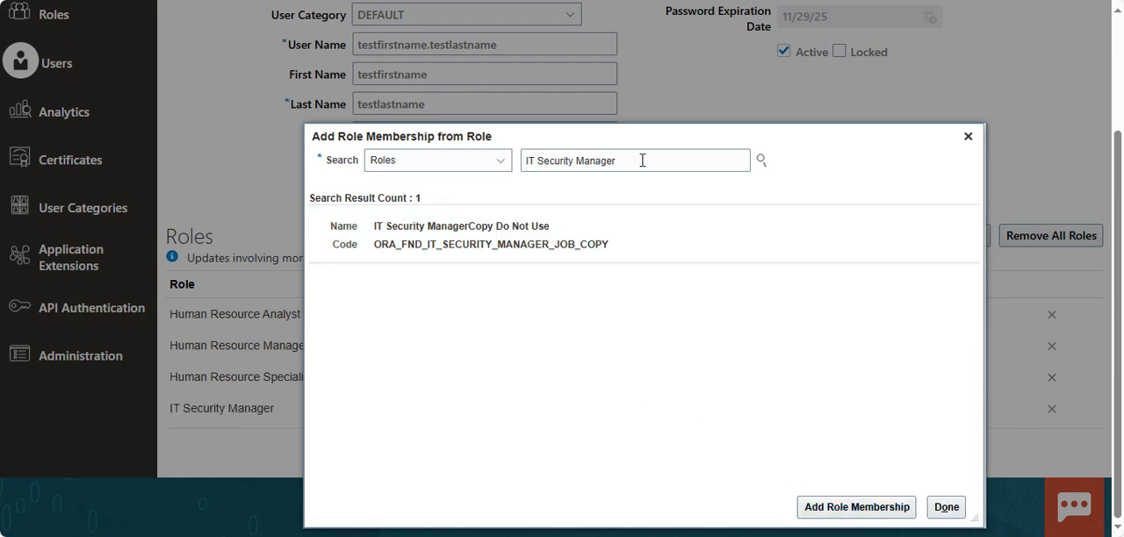
# Add the Payroll Administrator role with code ORA_PAY_PAYROLL_ADMINISTRATOR_JOB to the account.
pyautogui.moveTo(638, 157); pyautogui.dragTo(522, 167)
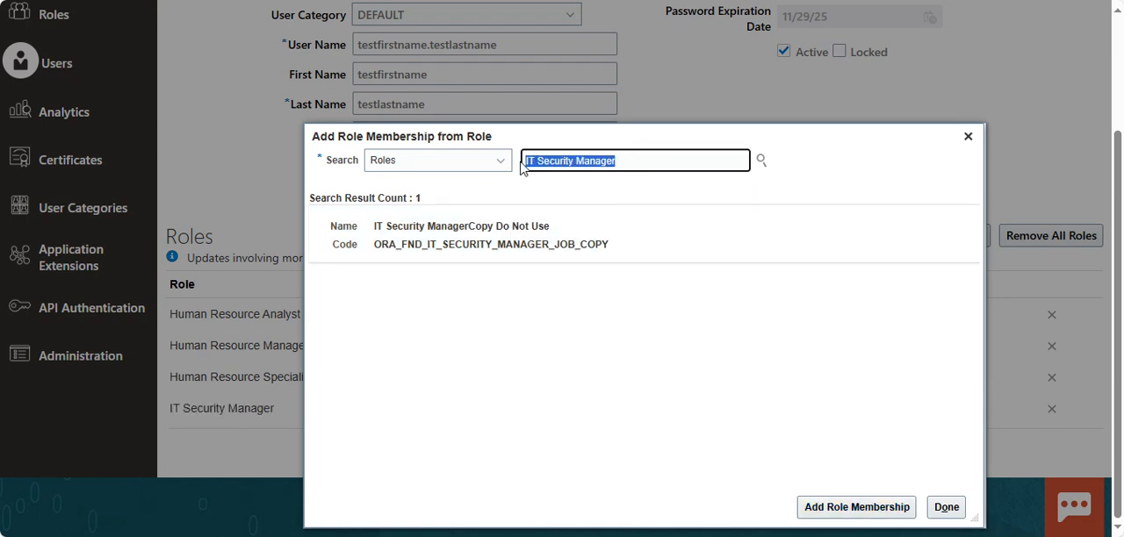
pyautogui.write('dayr')
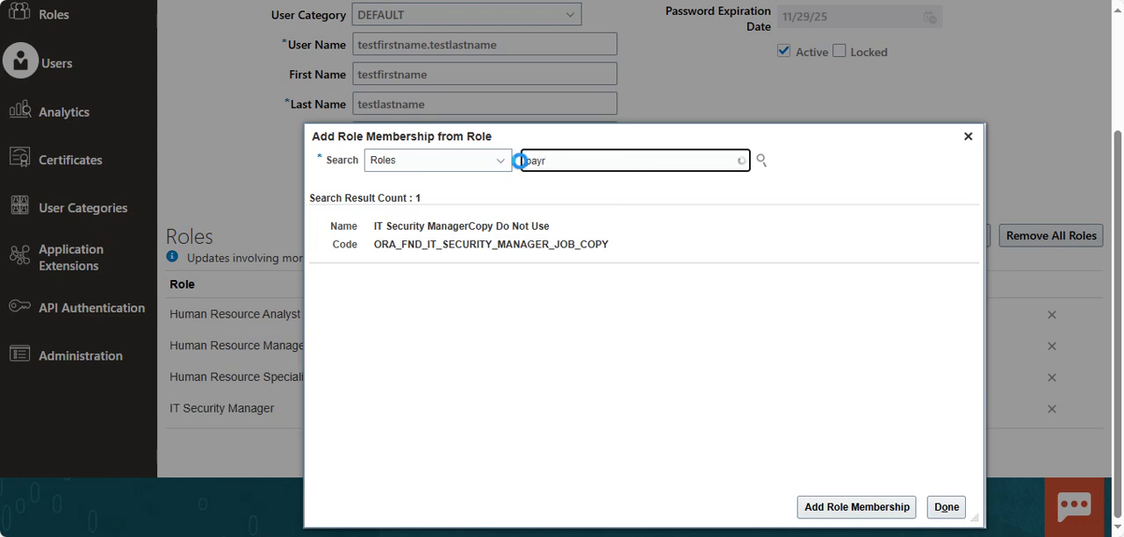
pyautogui.write('o')
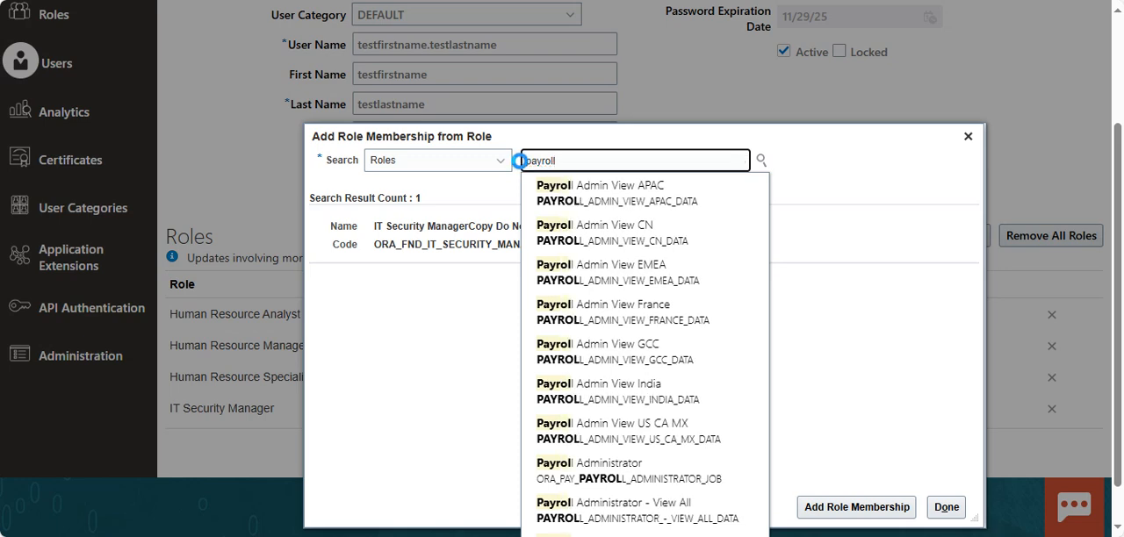
pyautogui.write('l')
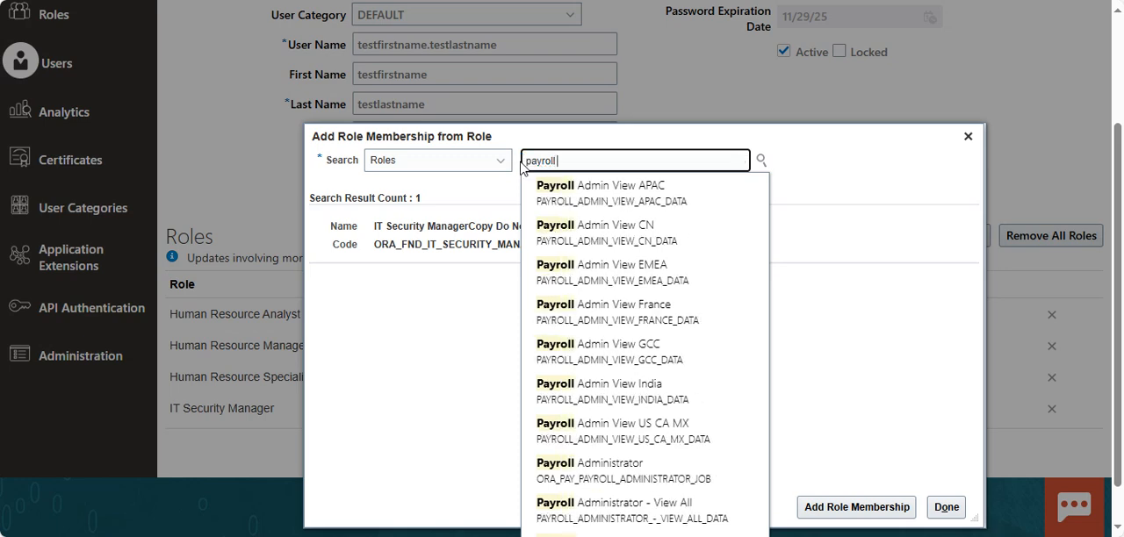
pyautogui.write(' adm')
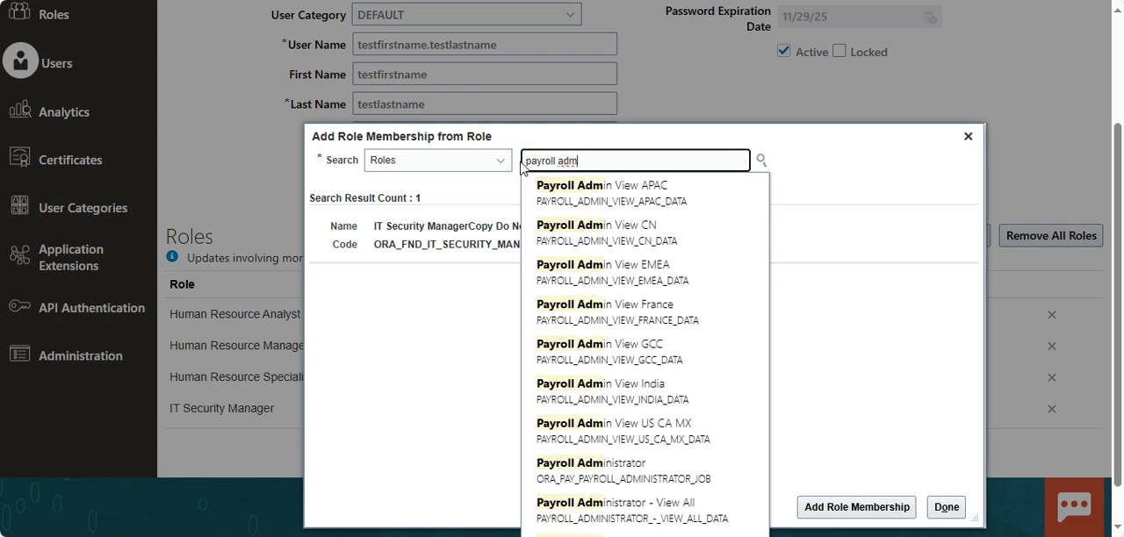
pyautogui.write('i')
pyautogui.click(623, 465)
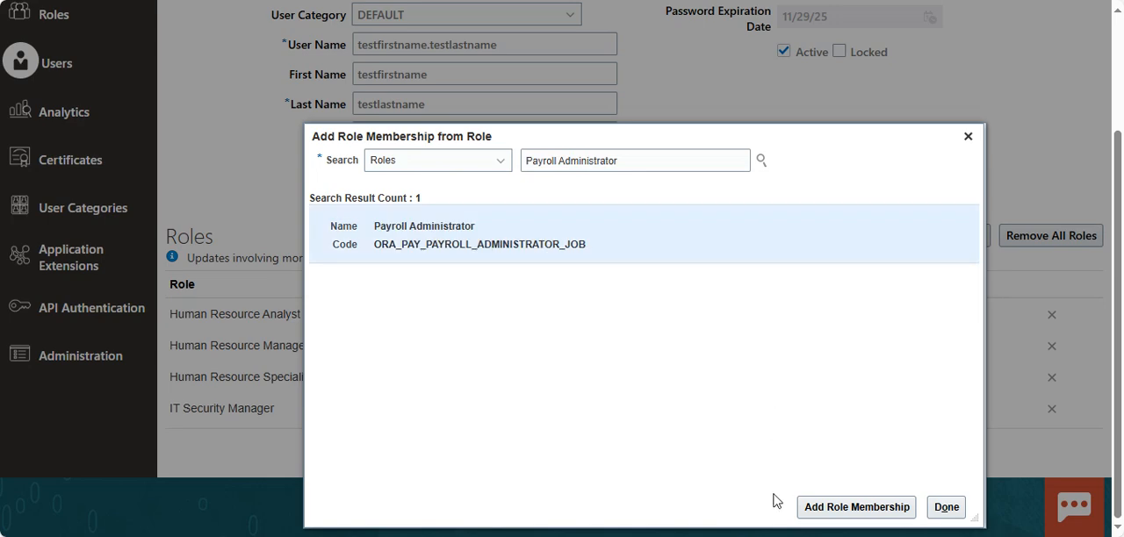
pyautogui.click(850, 507)
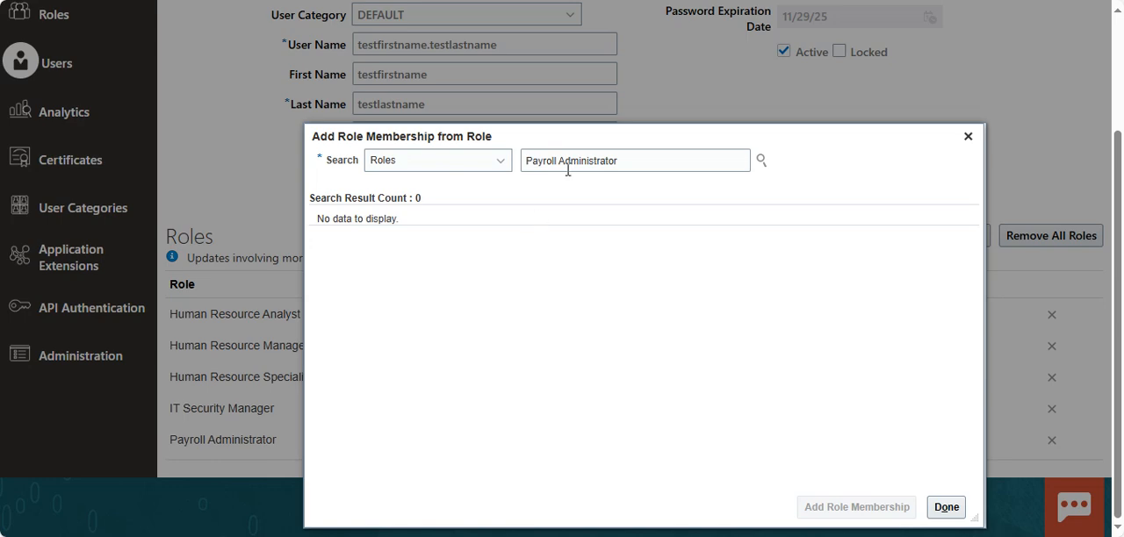
# Add the Benefits Administrator role with code ORA_BEN_BENEFITS_ADMINISTRATOR_JOB to the account.
pyautogui.moveTo(621, 161); pyautogui.dragTo(513, 176)
pyautogui.write('b')
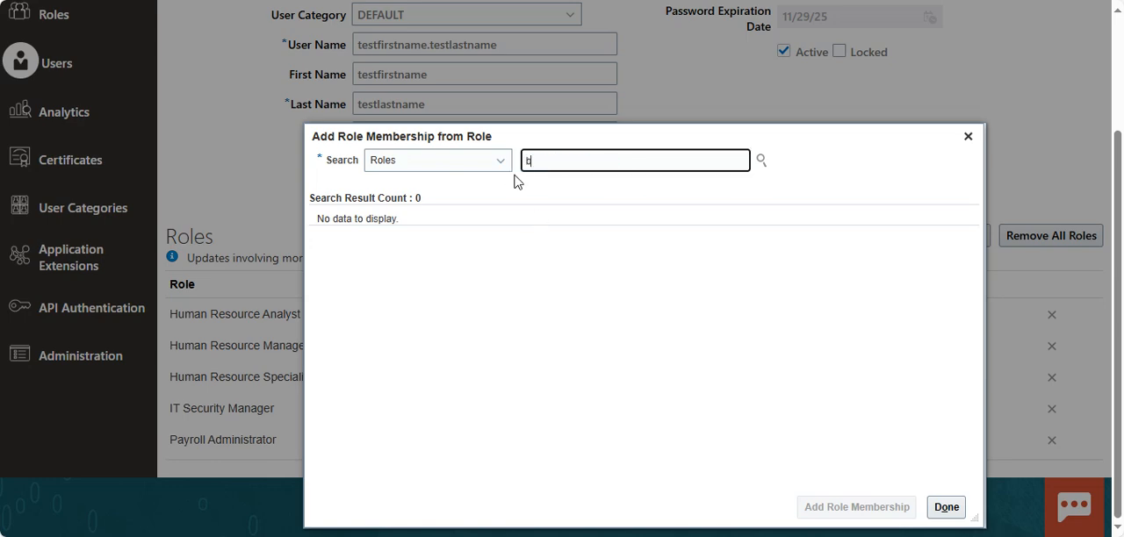
pyautogui.write('enefit')
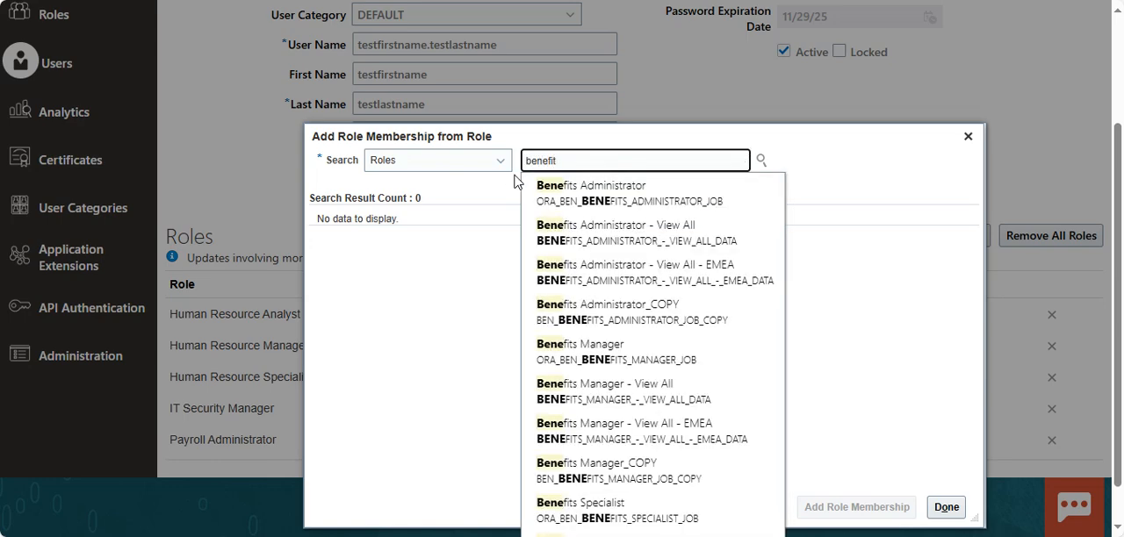
pyautogui.write(' adm')
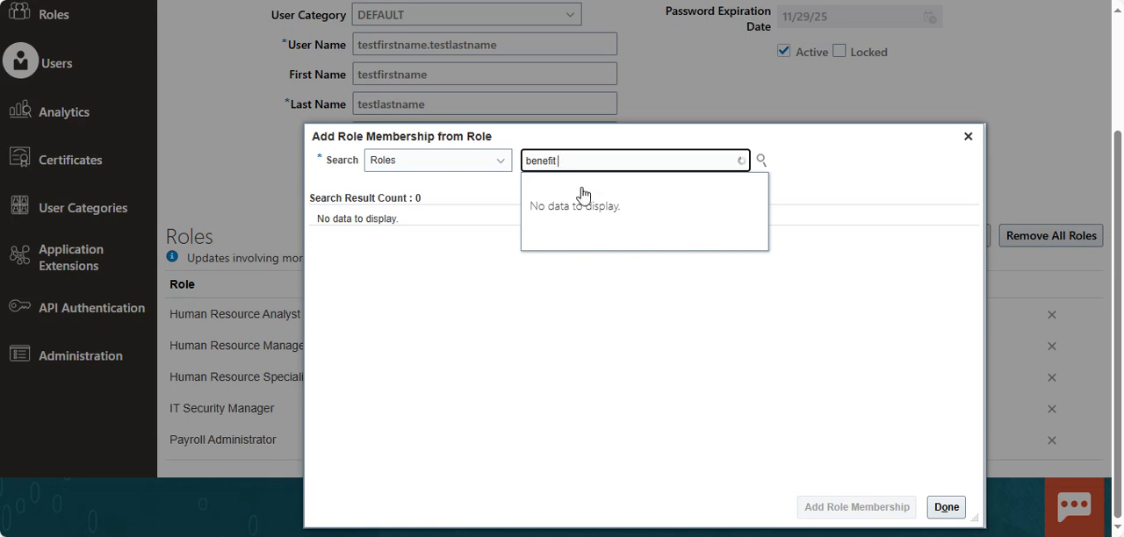
pyautogui.click(635, 198)
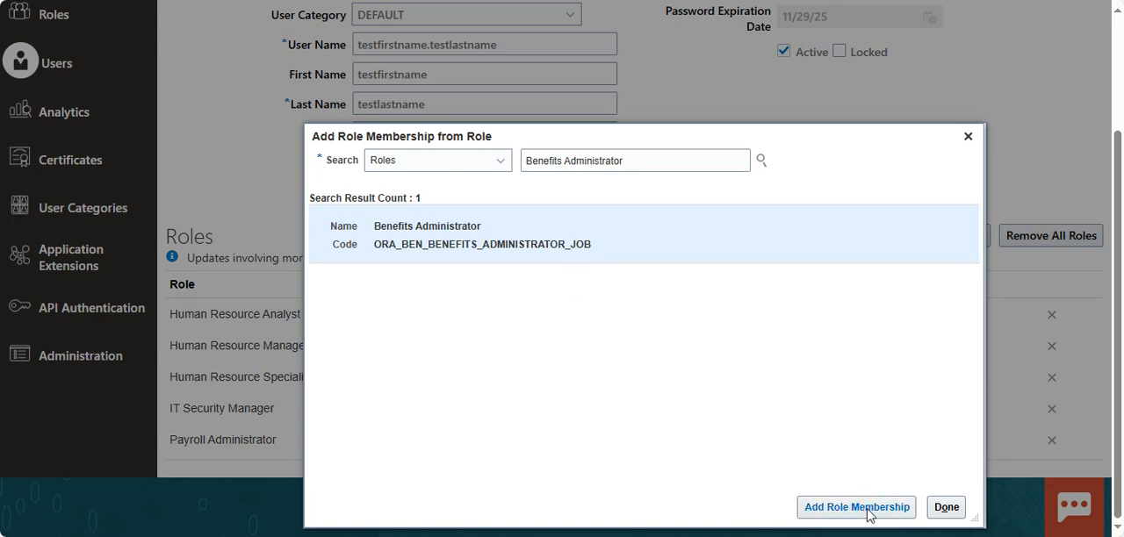
pyautogui.click(865, 508)
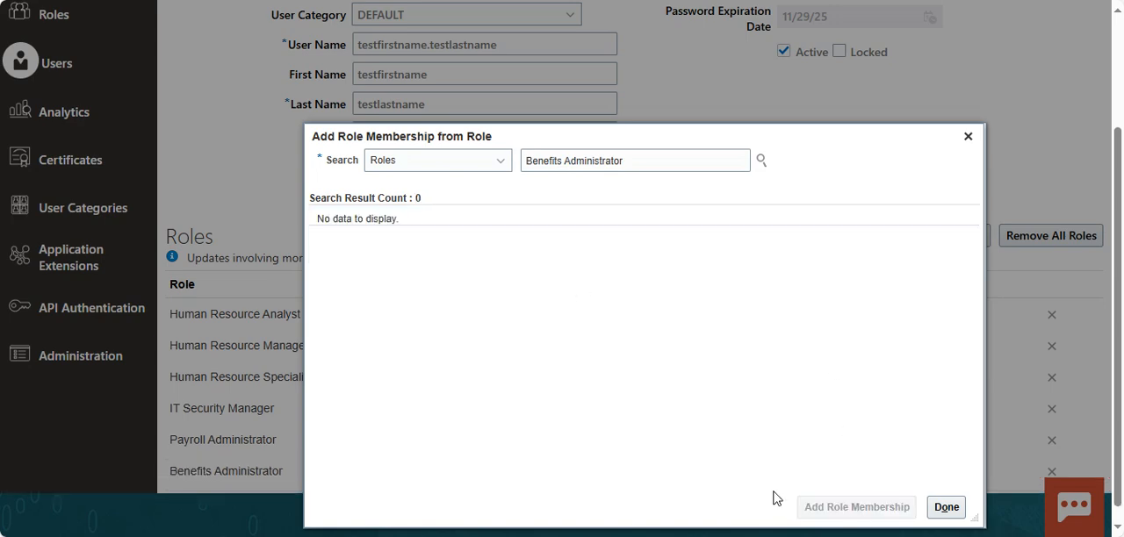
# Add the Learning Specialist role with code ORA_WLF_LEARNING_SPECIALIST_JOB and finish adding role memberships.
pyautogui.moveTo(641, 163); pyautogui.dragTo(472, 183)
pyautogui.press('BackSpace')
pyautogui.write('lea')
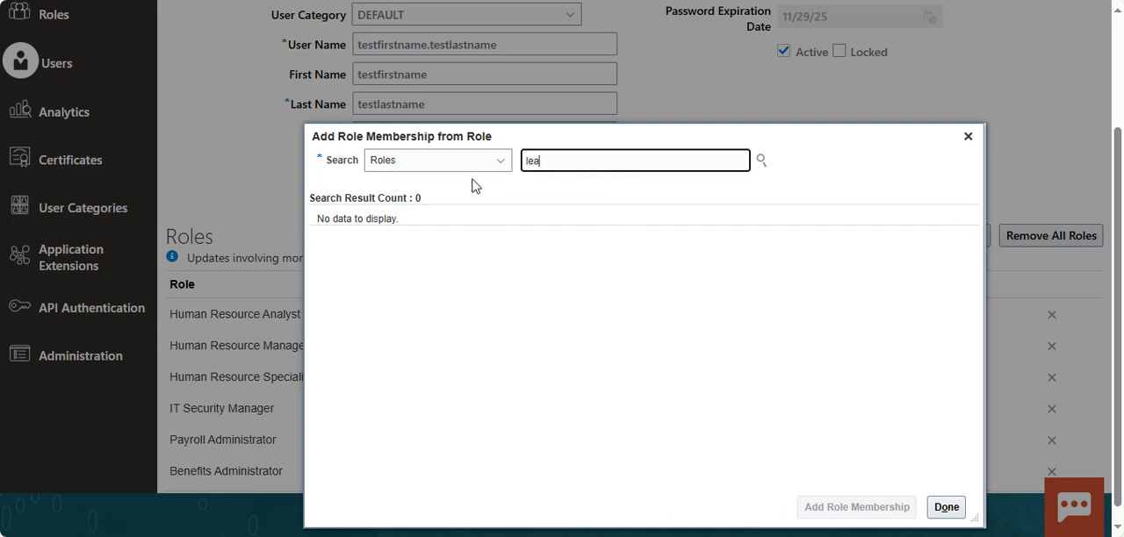
pyautogui.write('rning')
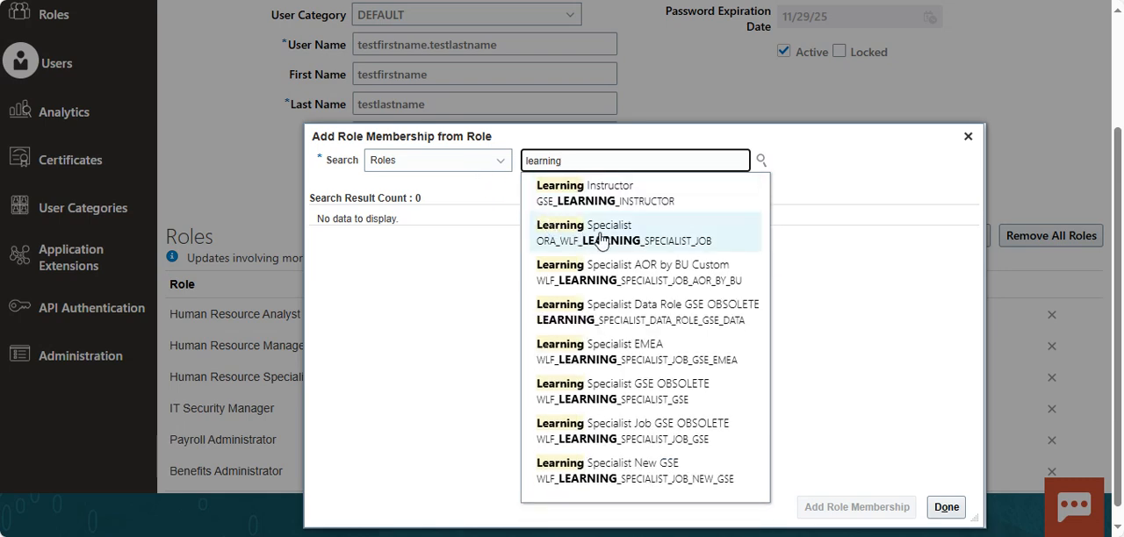
pyautogui.click(652, 231)
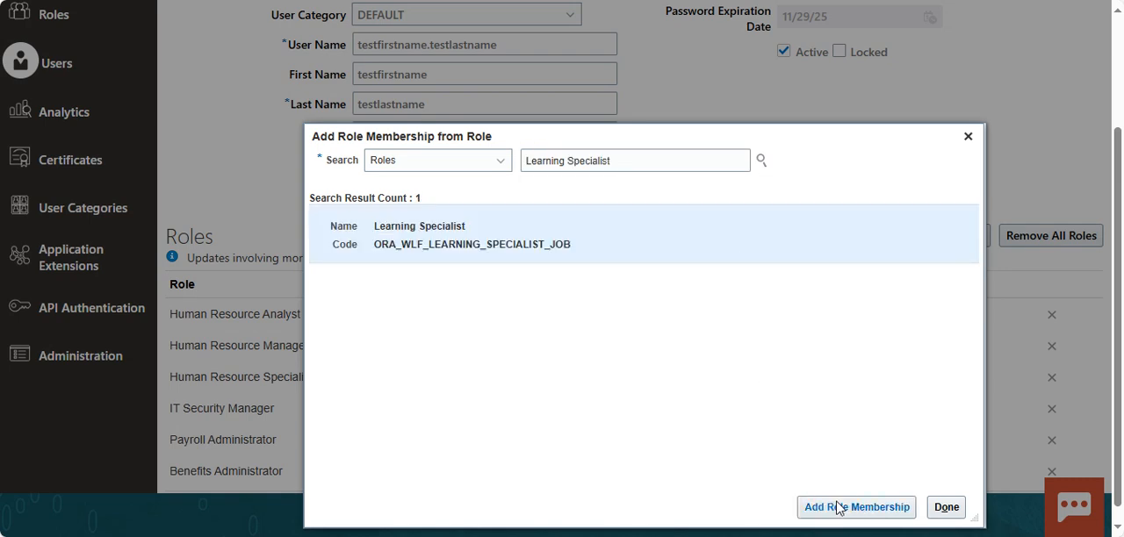
pyautogui.click(904, 507)
pyautogui.click(946, 507)
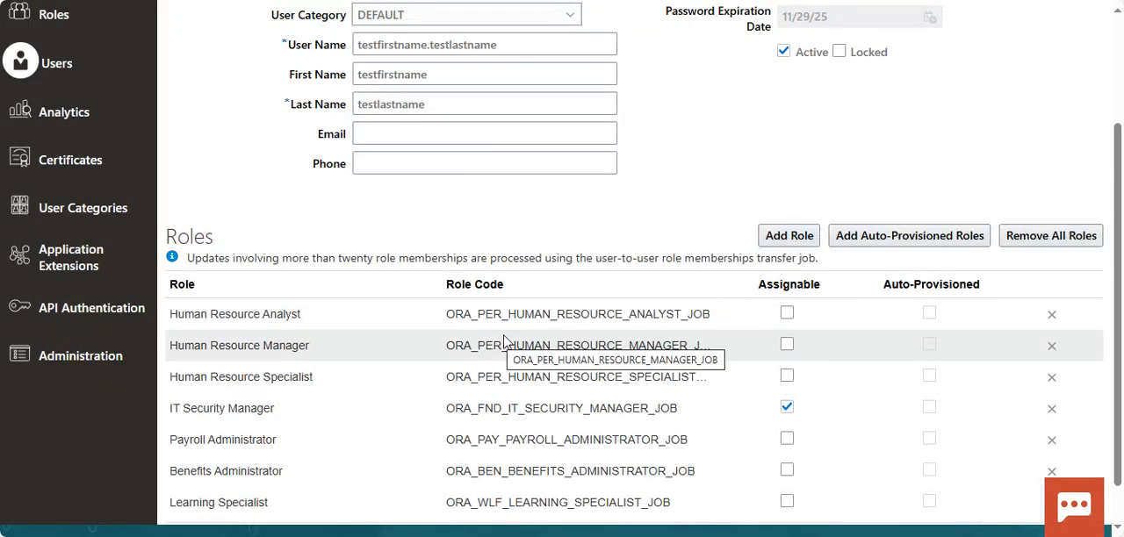
# Review the assigned roles, save the user account with its role memberships, and return to the user accounts list.
pyautogui.scroll(-1, 466, 360)
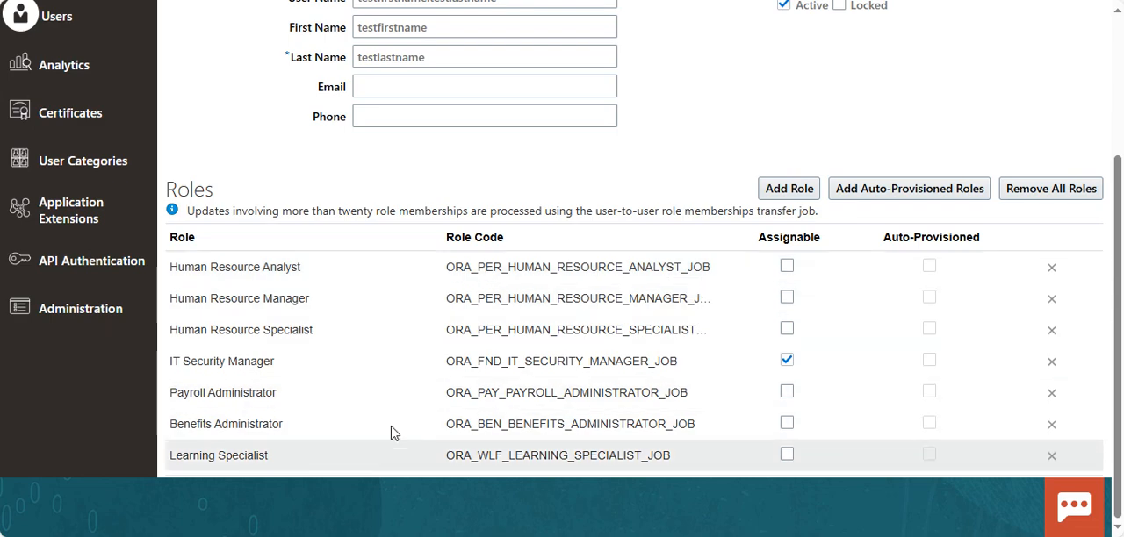
pyautogui.scroll(3, 558, 351)
pyautogui.scroll(2, 527, 308)
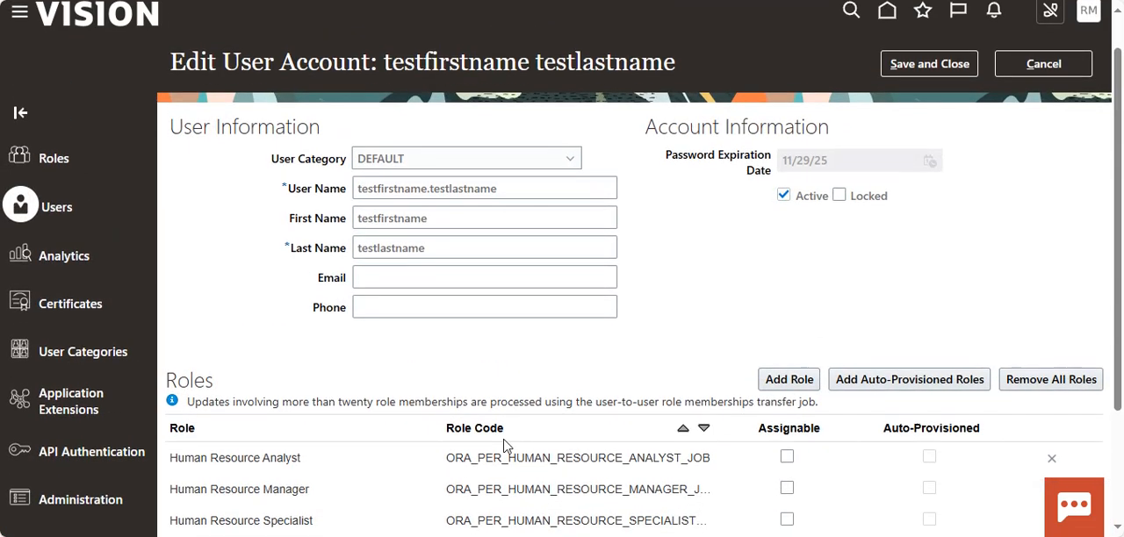
pyautogui.scroll(-3, 509, 351)
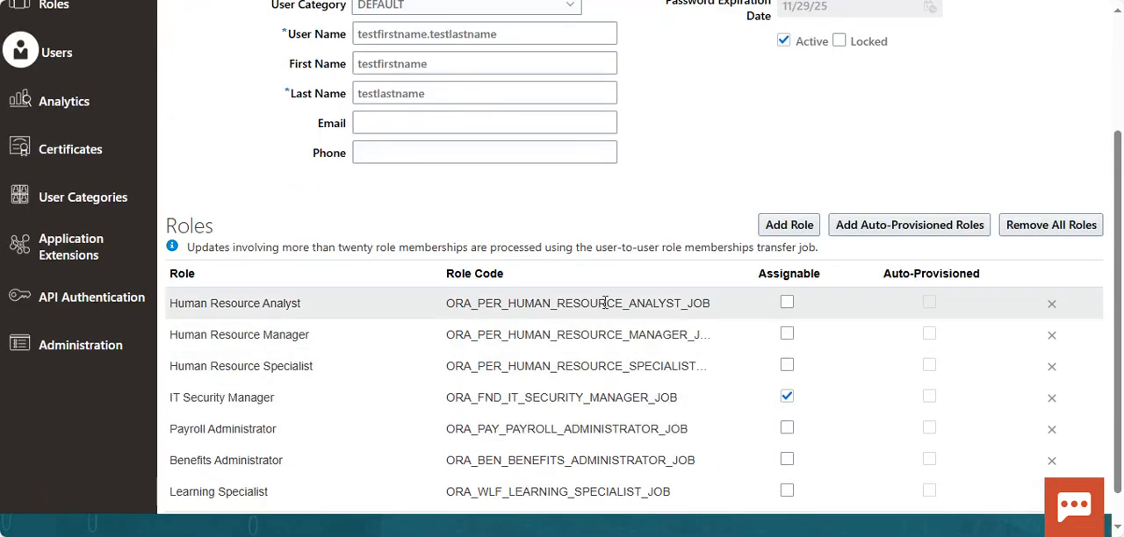
pyautogui.scroll(3, 571, 316)
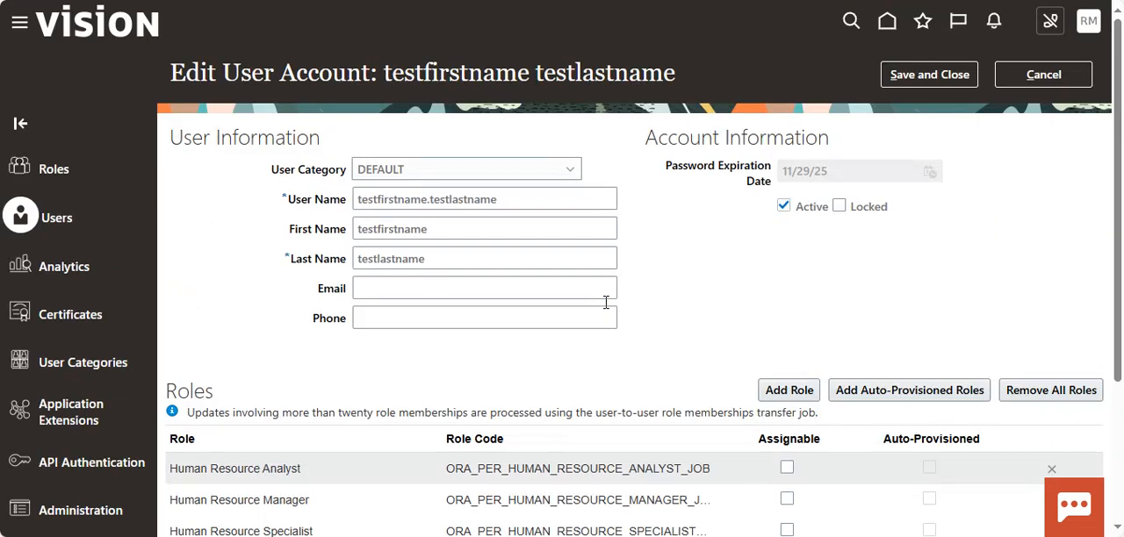
pyautogui.click(931, 74)
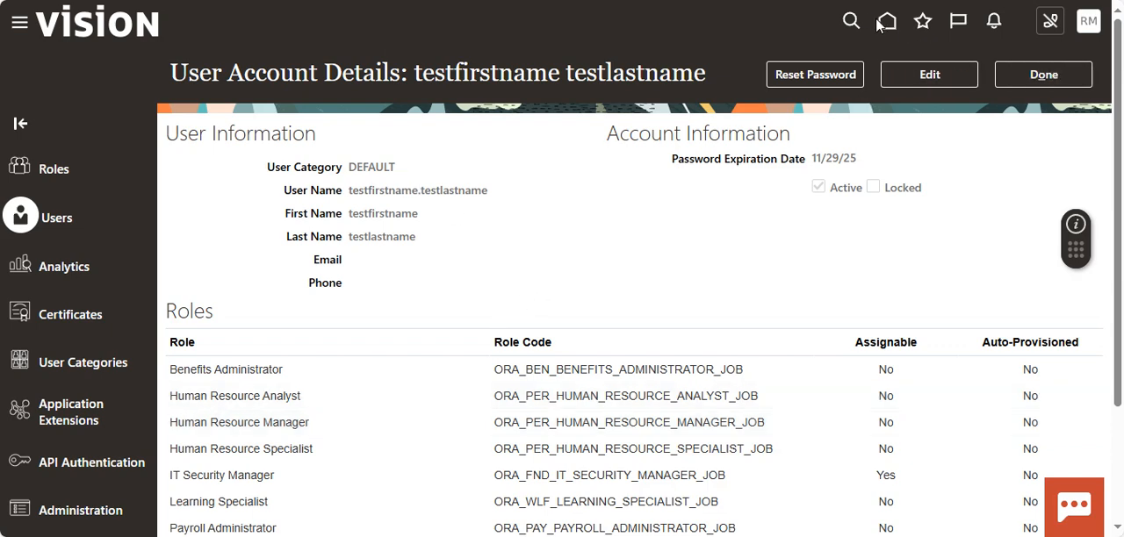
pyautogui.click(1019, 74)
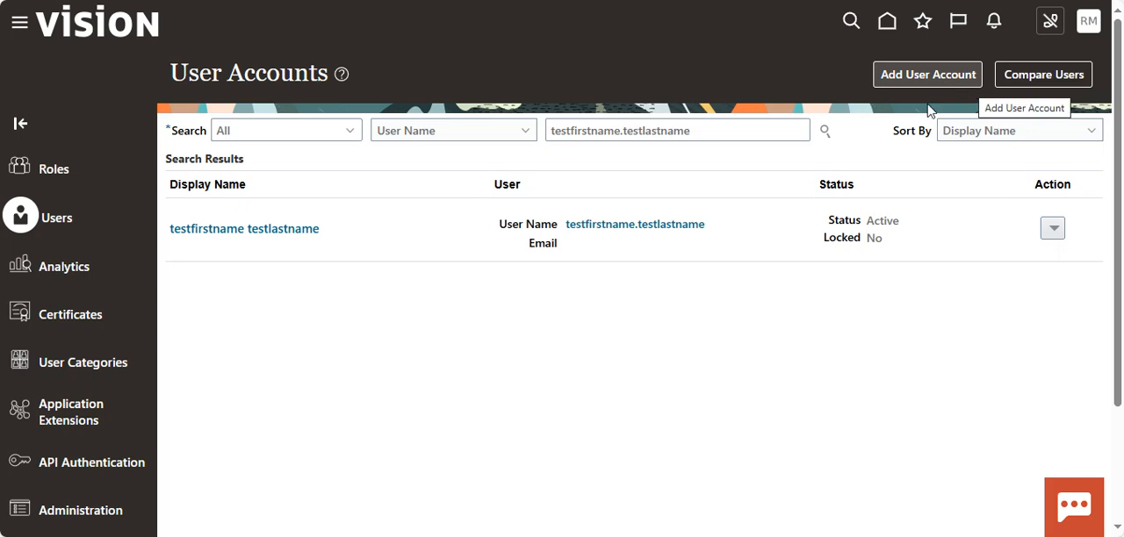
# Copy the test account's user name from the user search and sign out of the current session.
pyautogui.click(677, 134)
pyautogui.doubleClick(677, 134)
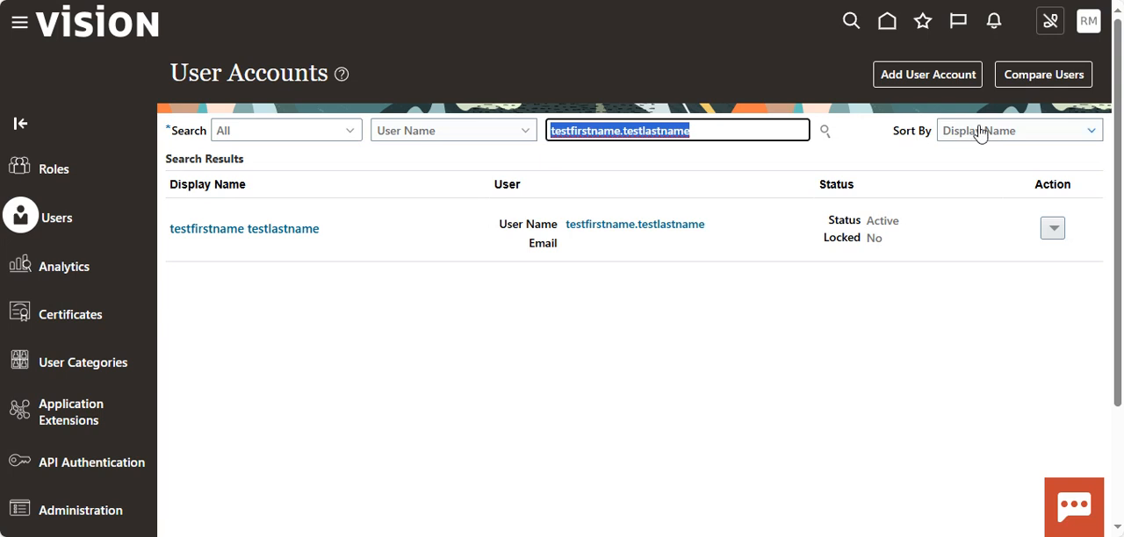
pyautogui.click(1087, 25)
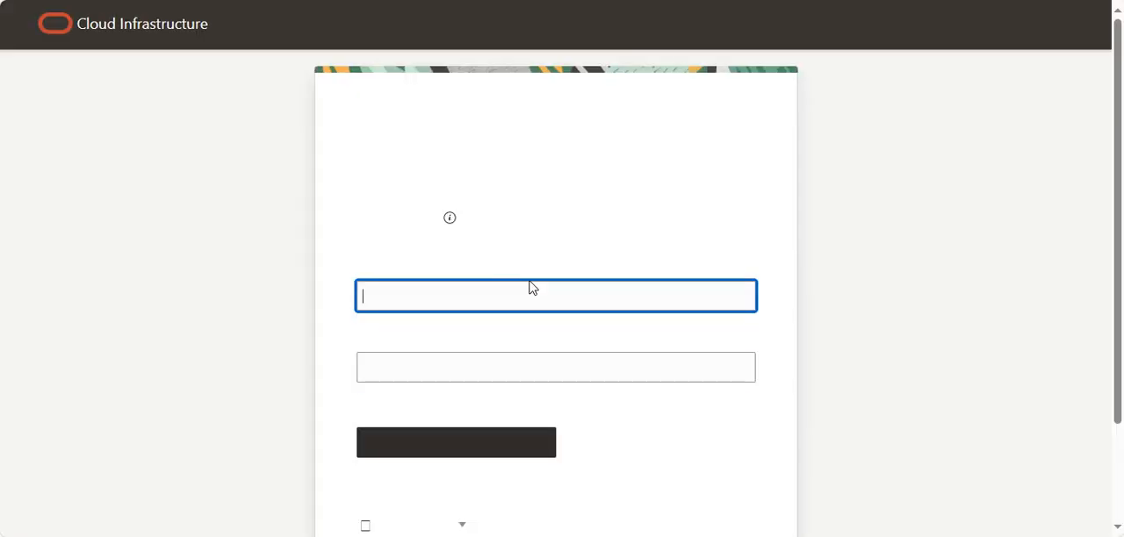
# Sign in to Oracle Cloud with the test account's user name and save its credentials in the browser.
pyautogui.moveTo(459, 313); pyautogui.dragTo(359, 313)
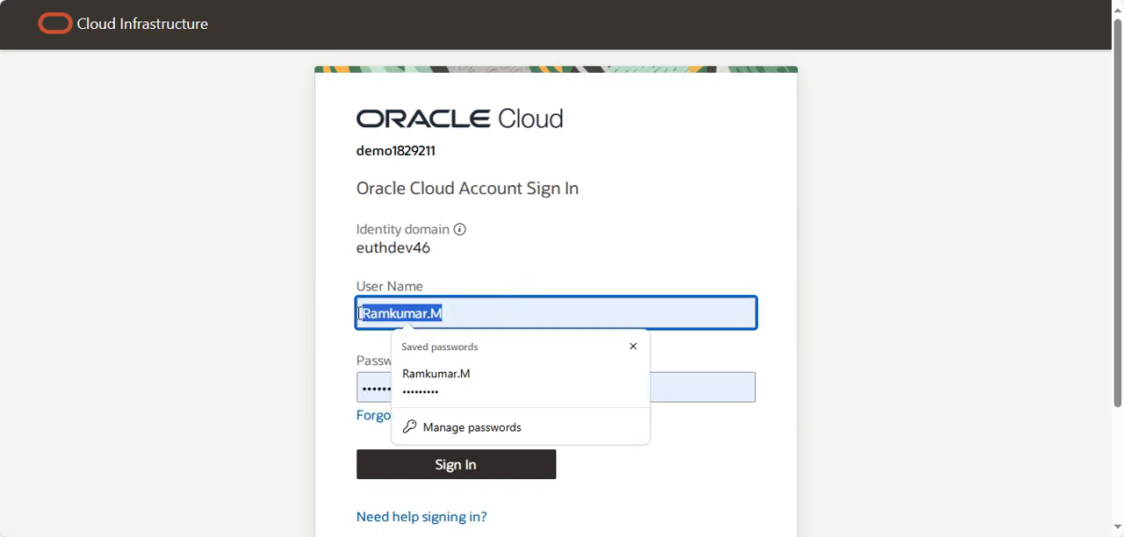
pyautogui.write('testfirstname.testlastname')
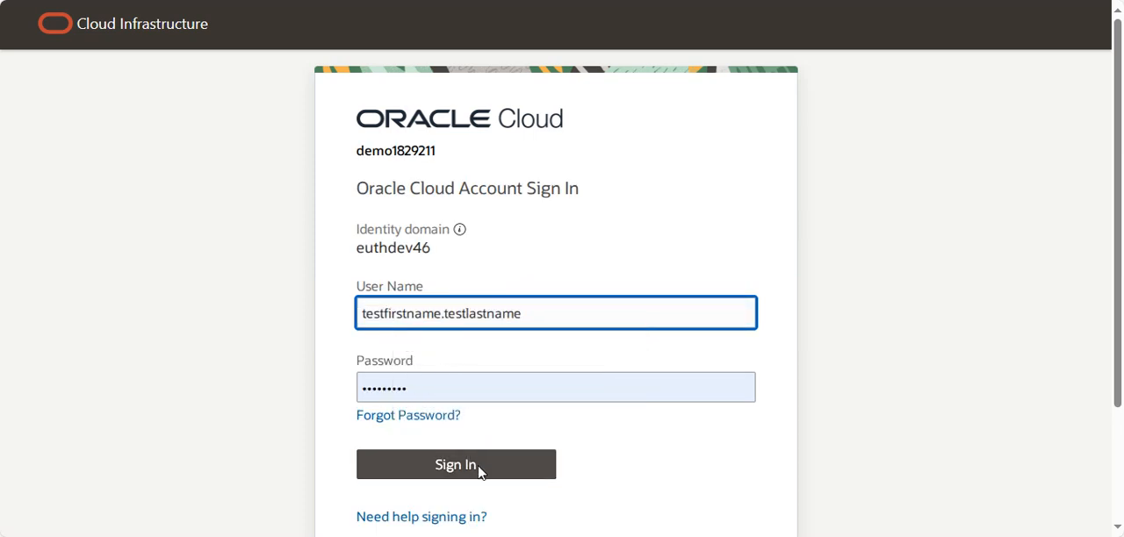
pyautogui.click(478, 471)
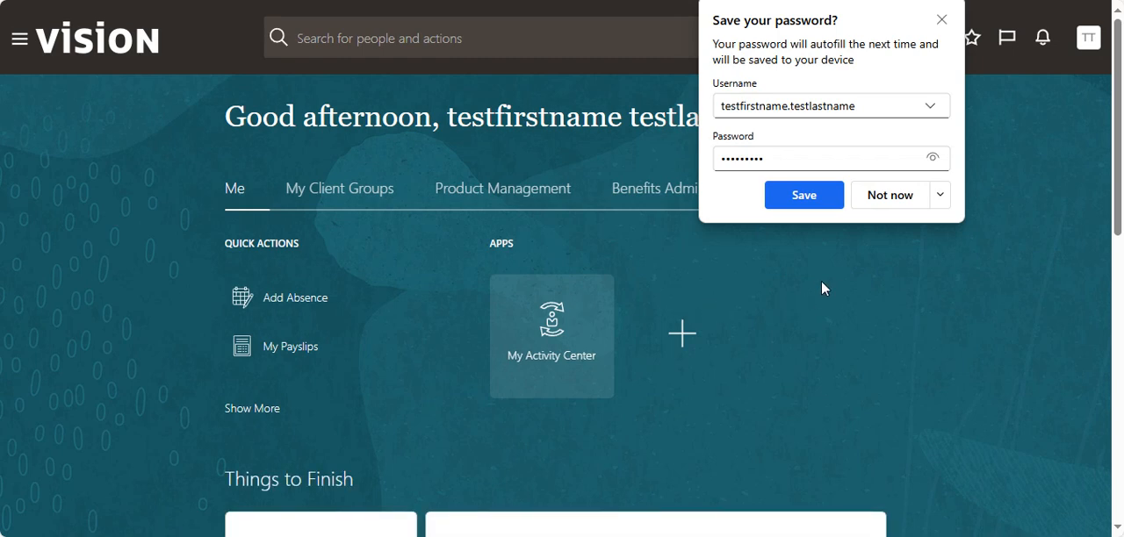
pyautogui.click(803, 196)
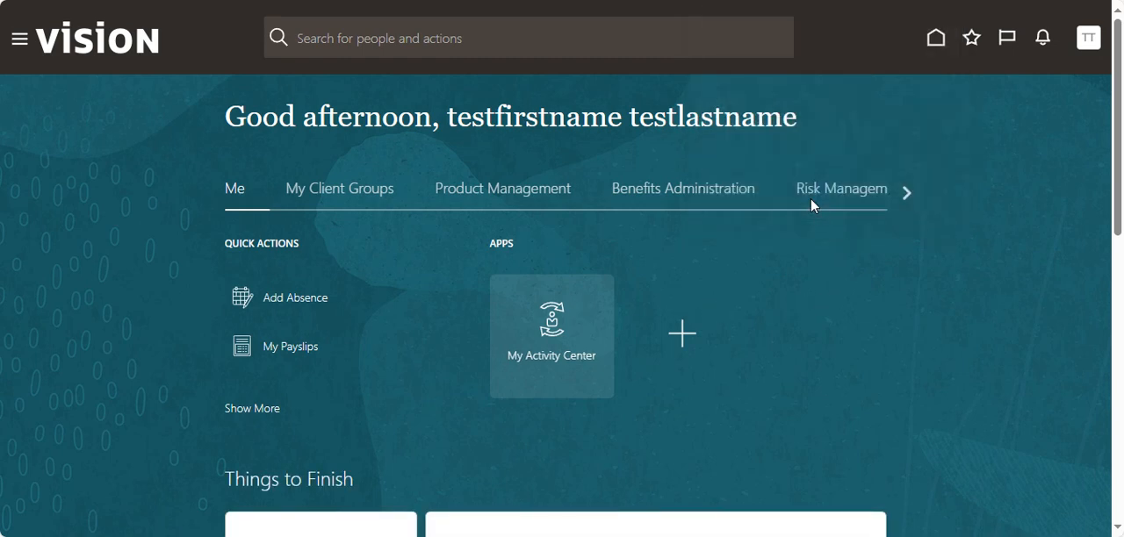
# Examine the quick actions and apps available to the test account under My Client Groups.
pyautogui.click(364, 195)
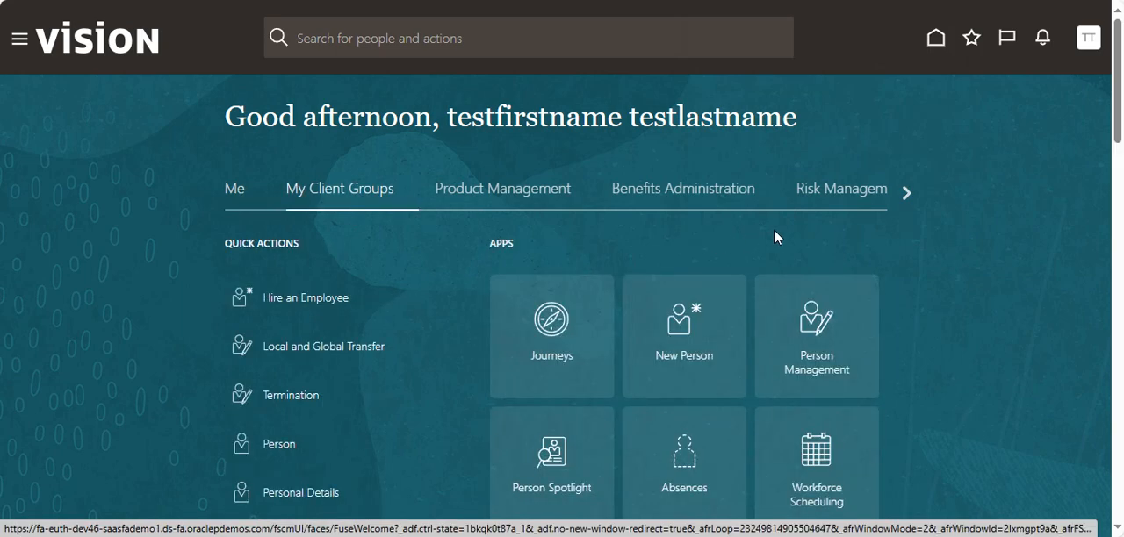
pyautogui.scroll(-1, 702, 351)
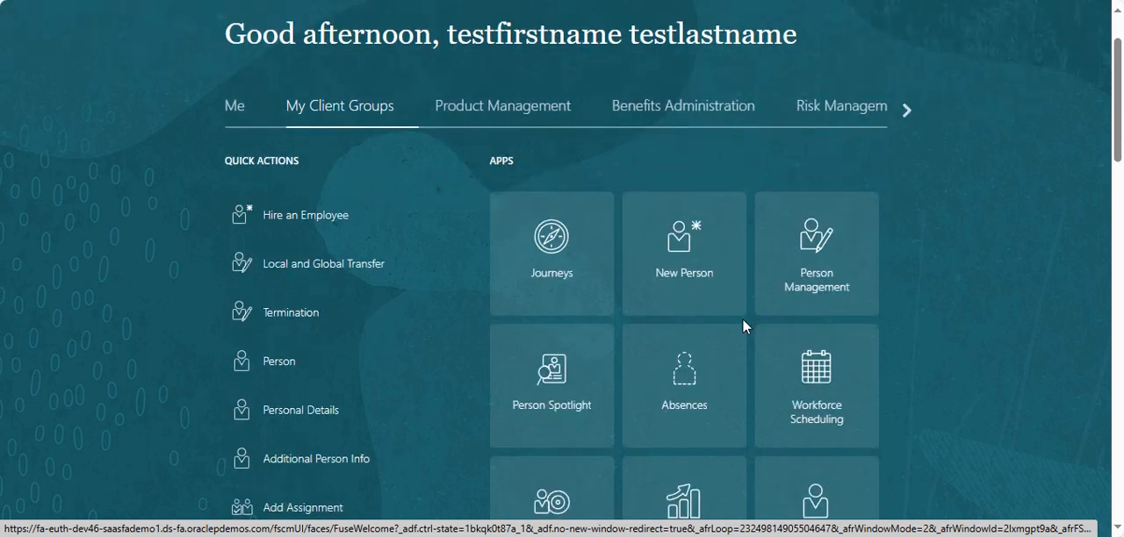
pyautogui.scroll(-2, 782, 313)
pyautogui.scroll(3, 664, 389)
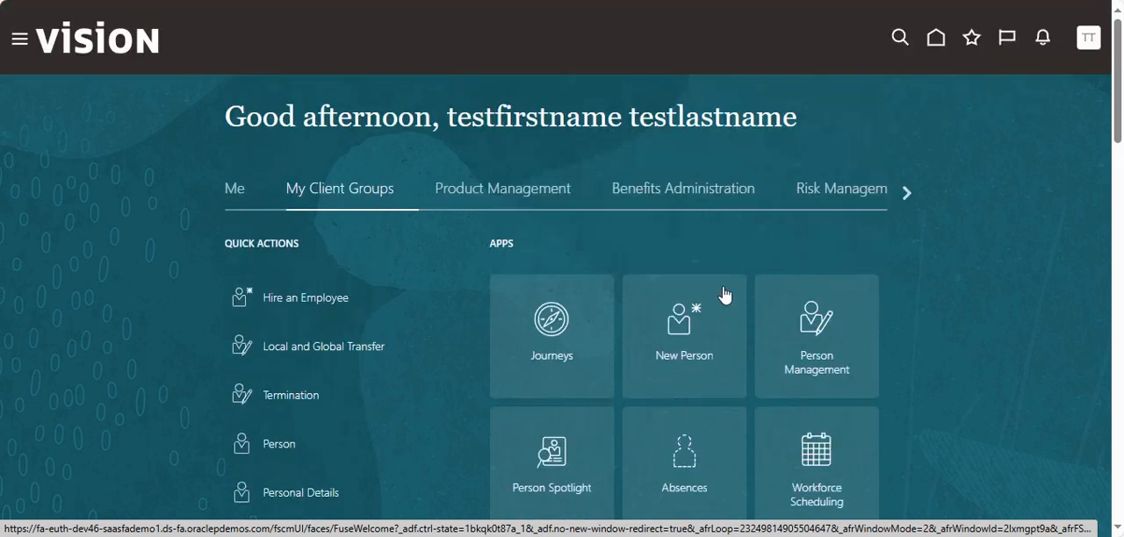
# Examine the Tools apps available to the test account, including Scheduled Processes and Security Console.
pyautogui.click(906, 193)
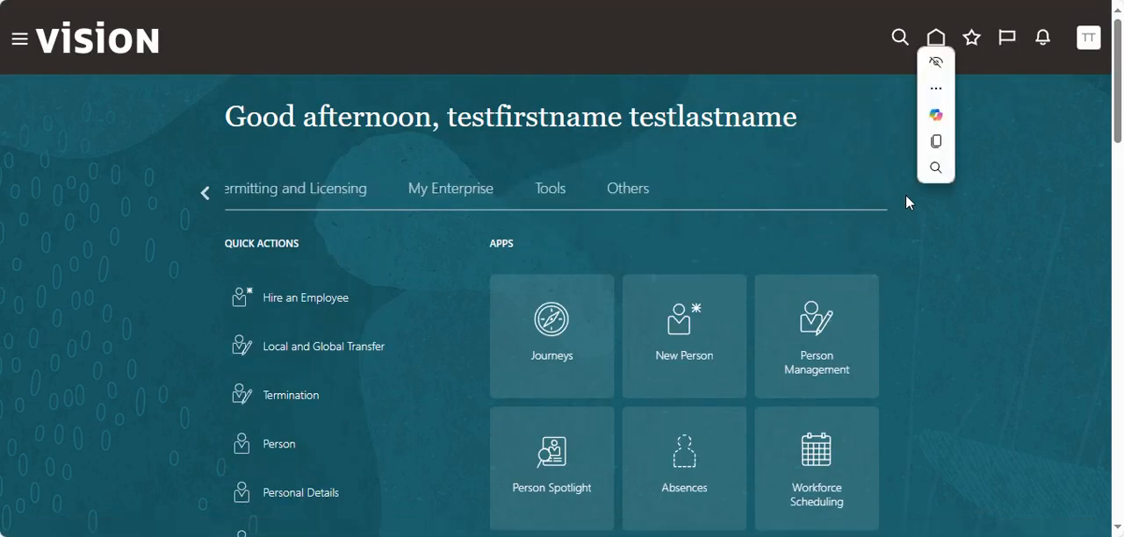
pyautogui.click(370, 197)
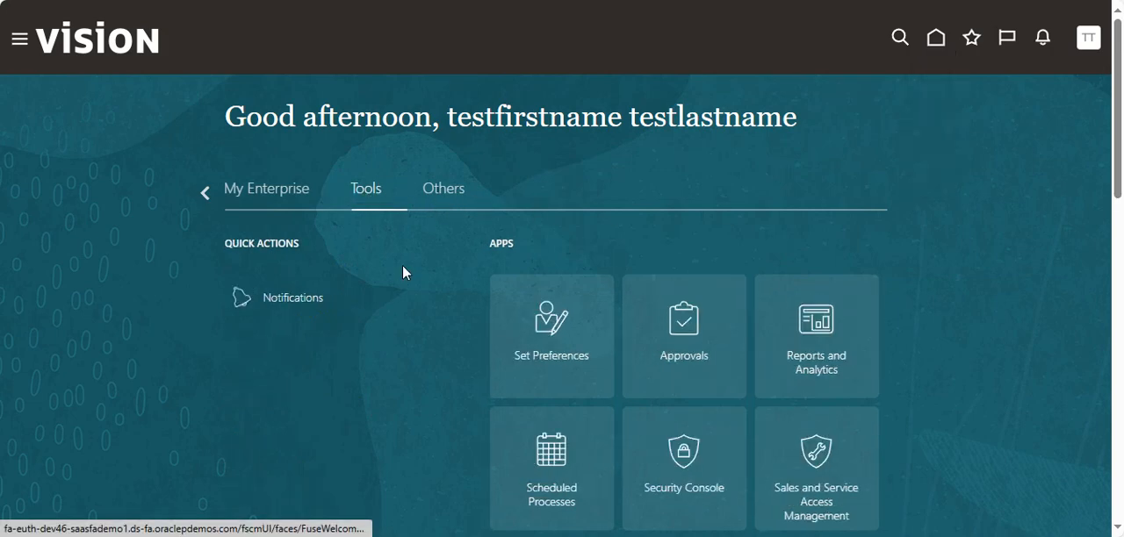
pyautogui.scroll(-1, 533, 381)
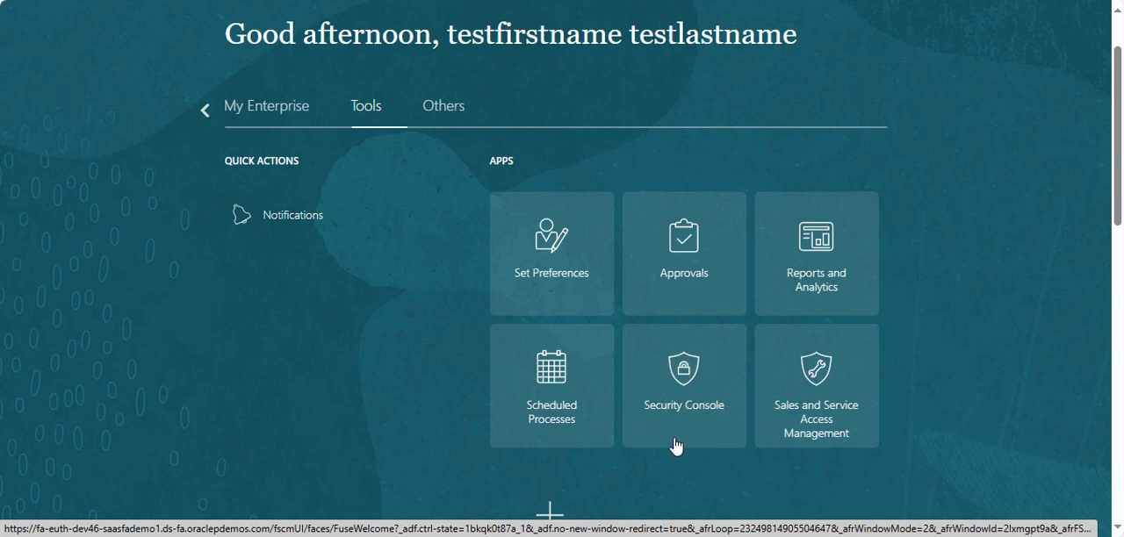
pyautogui.scroll(1, 688, 410)
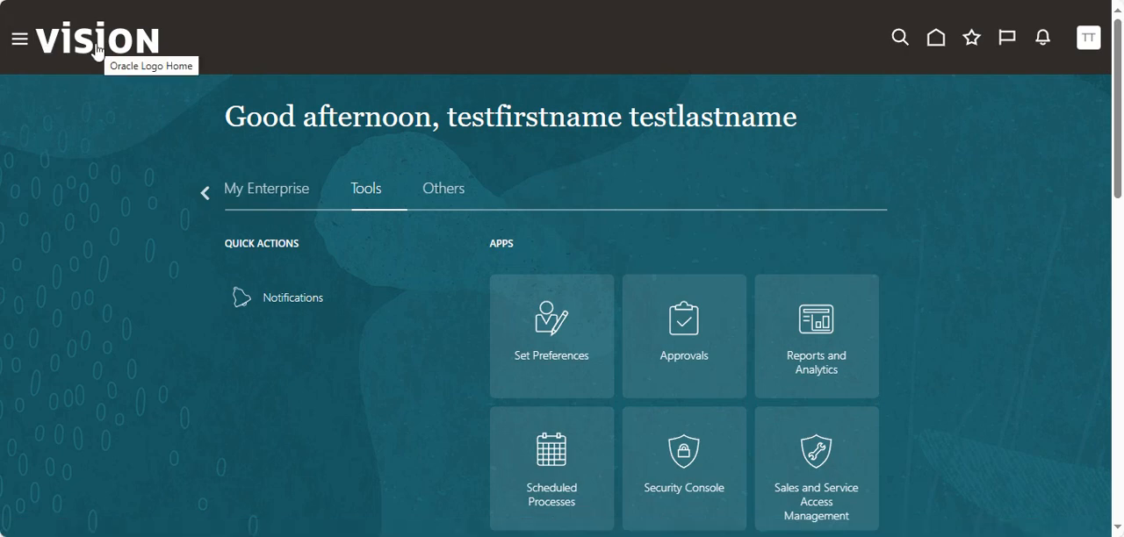
pyautogui.scroll(-2, 663, 264)
pyautogui.scroll(2, 870, 203)
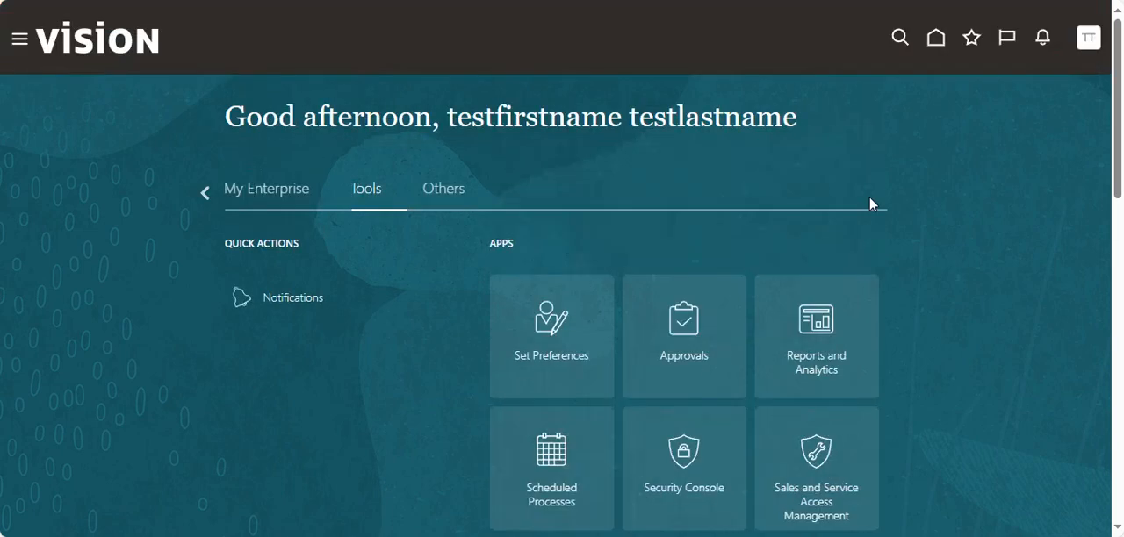
# Sign out of the test account.
pyautogui.click(1088, 39)
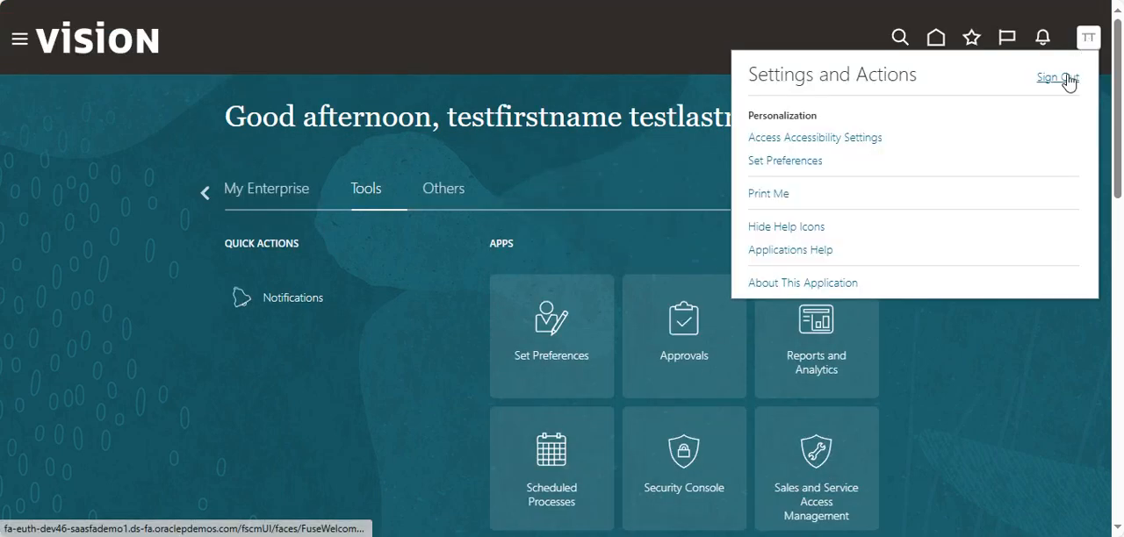